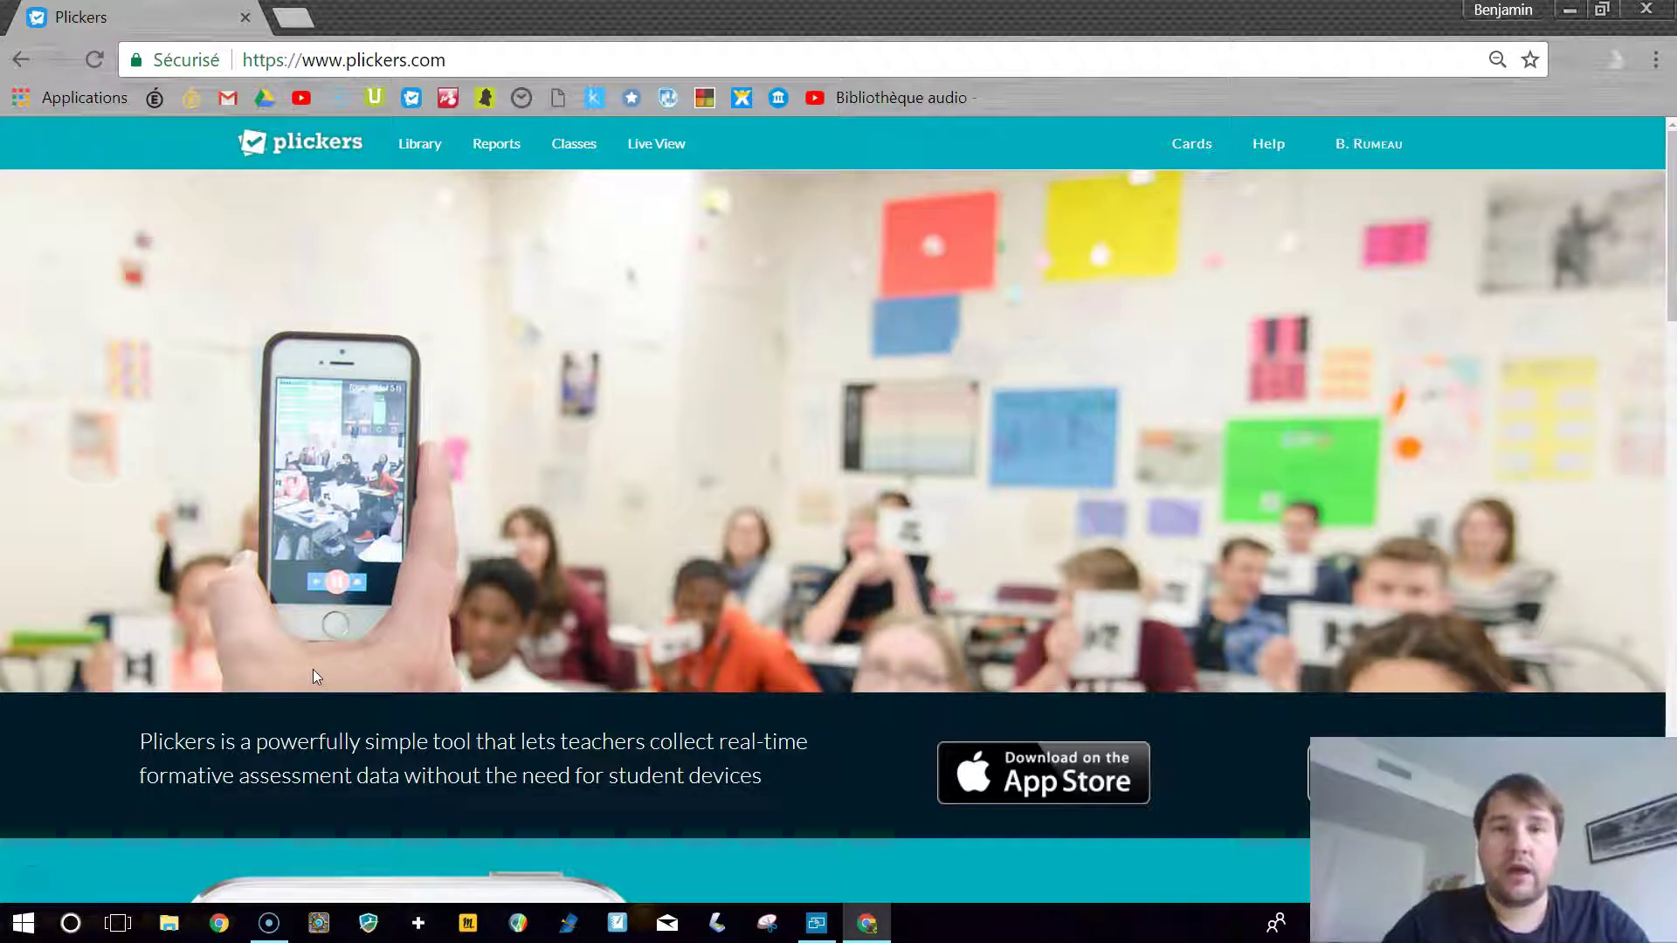
Create a new folder named "Questionnaire vidéo" in the question library
{"action": "left_click", "coordinate": [428, 144]}
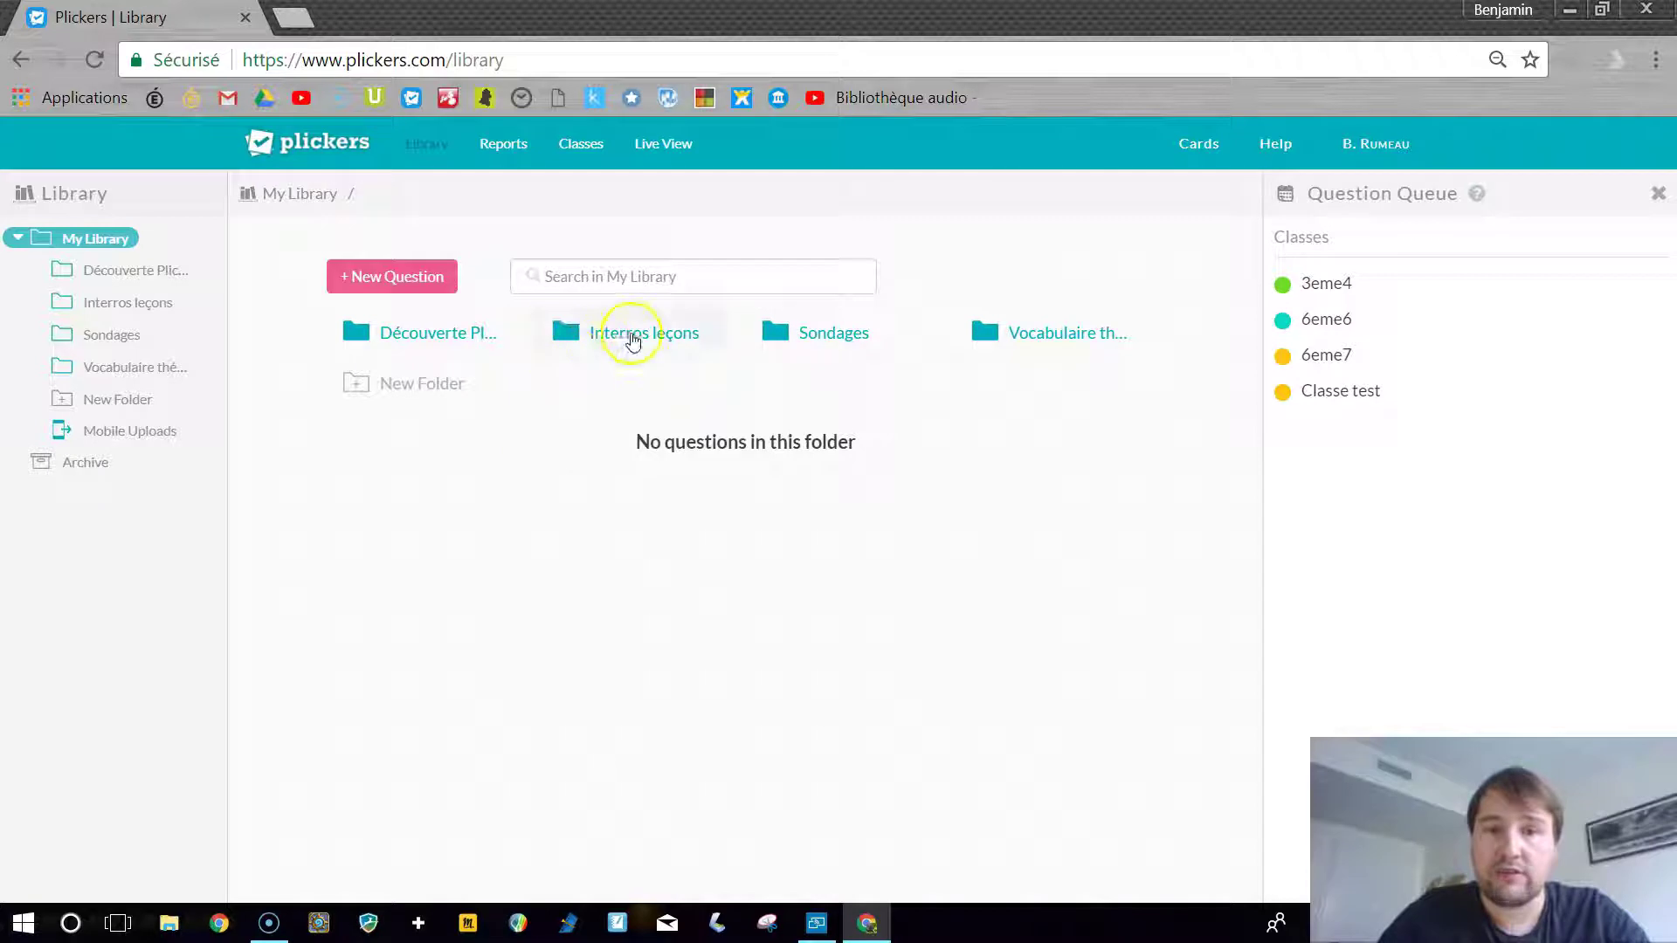
{"action": "left_click", "coordinate": [424, 387]}
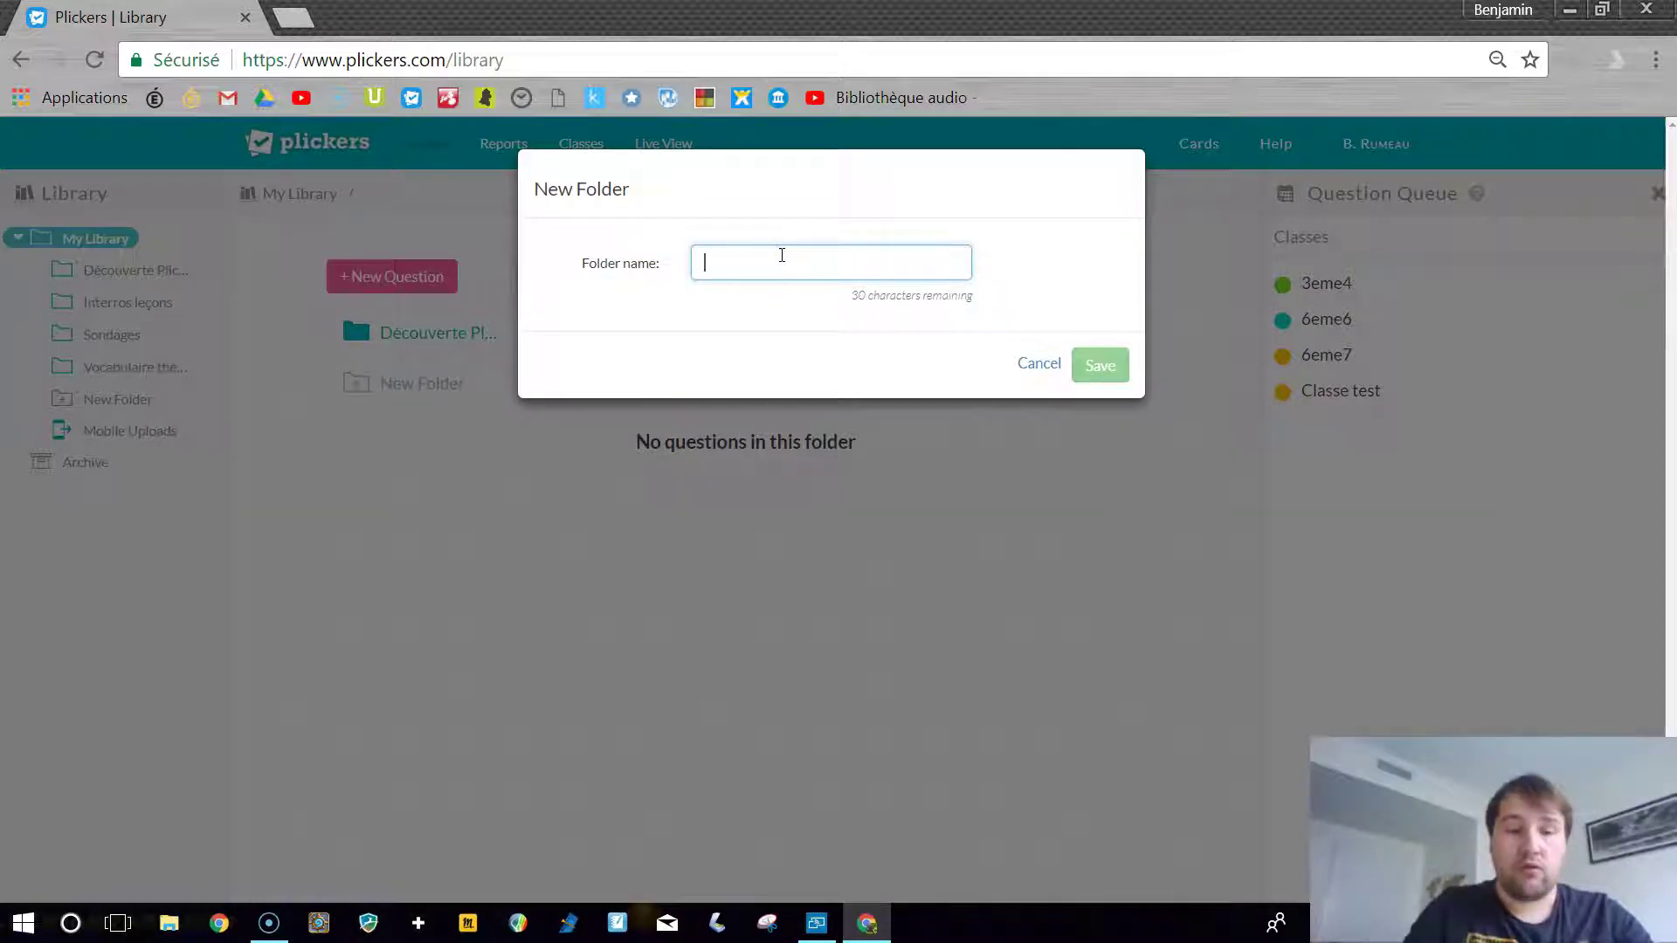
{"action": "type", "text": "Questionna"}
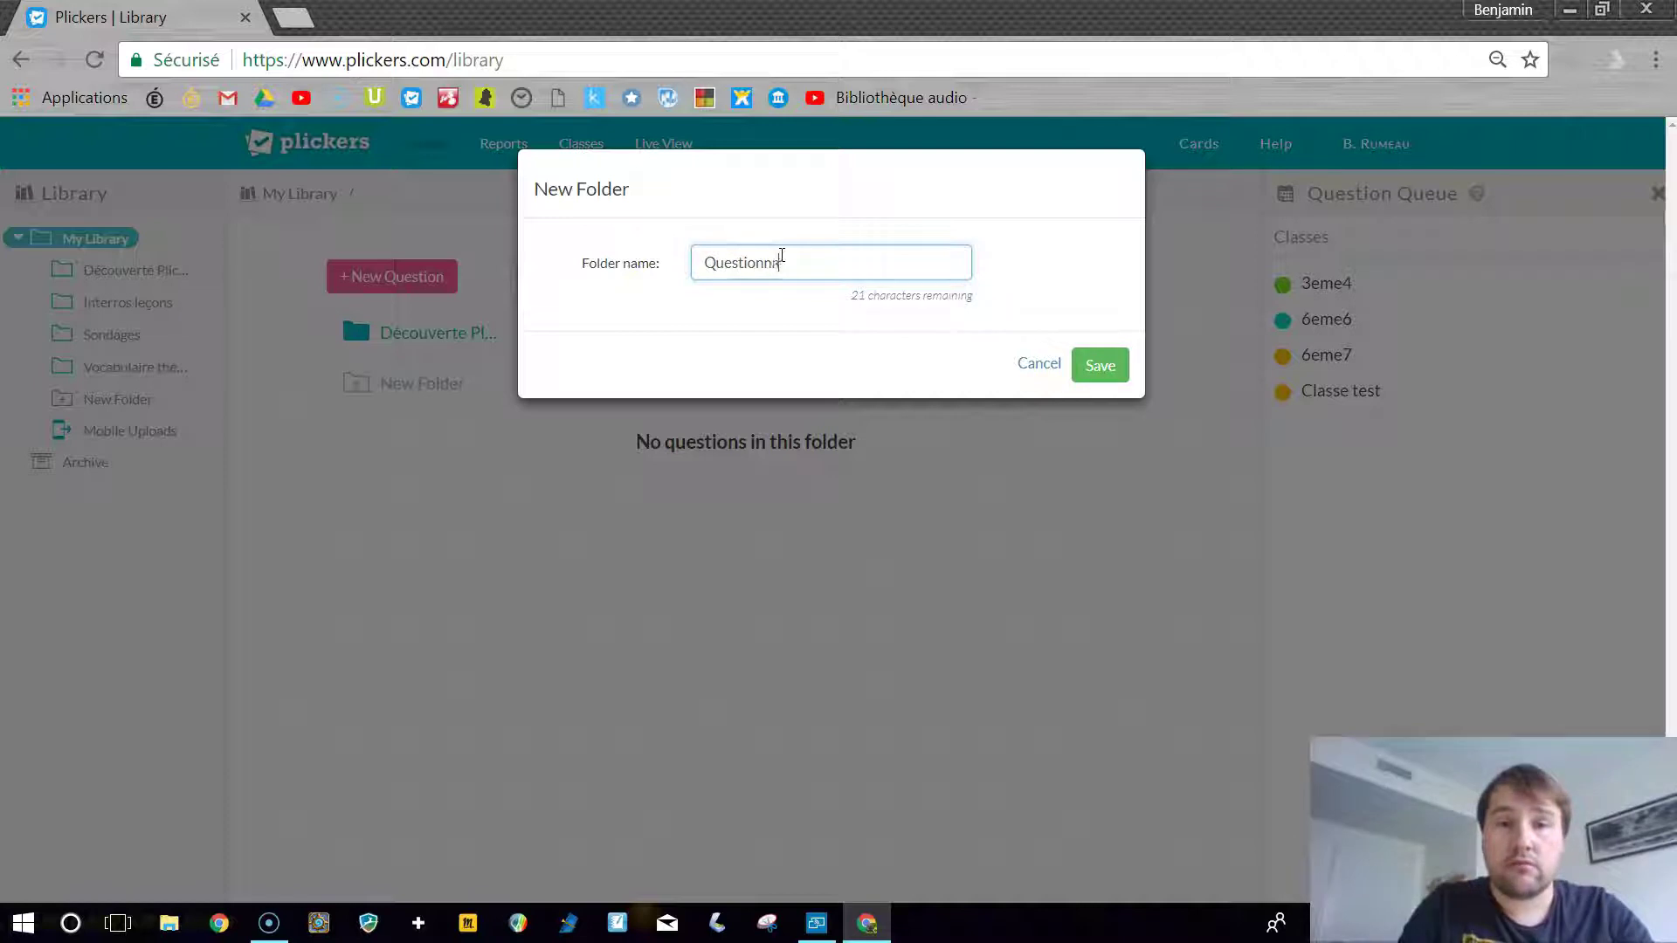
{"action": "type", "text": "ire vidéo"}
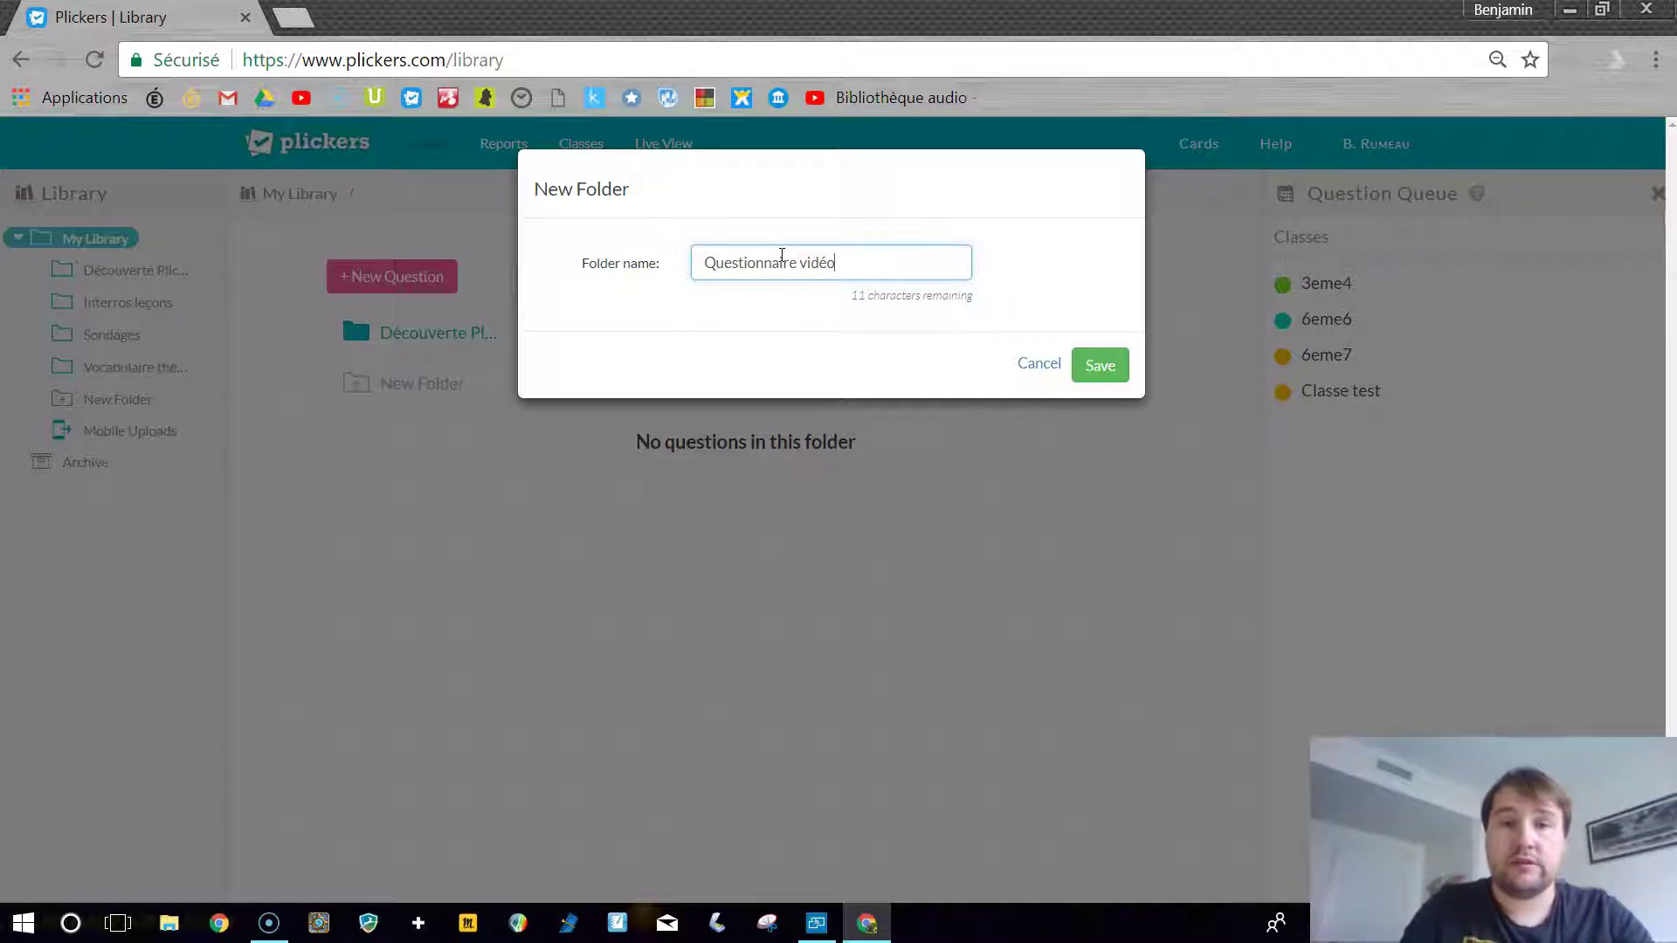
{"action": "left_click", "coordinate": [1088, 367]}
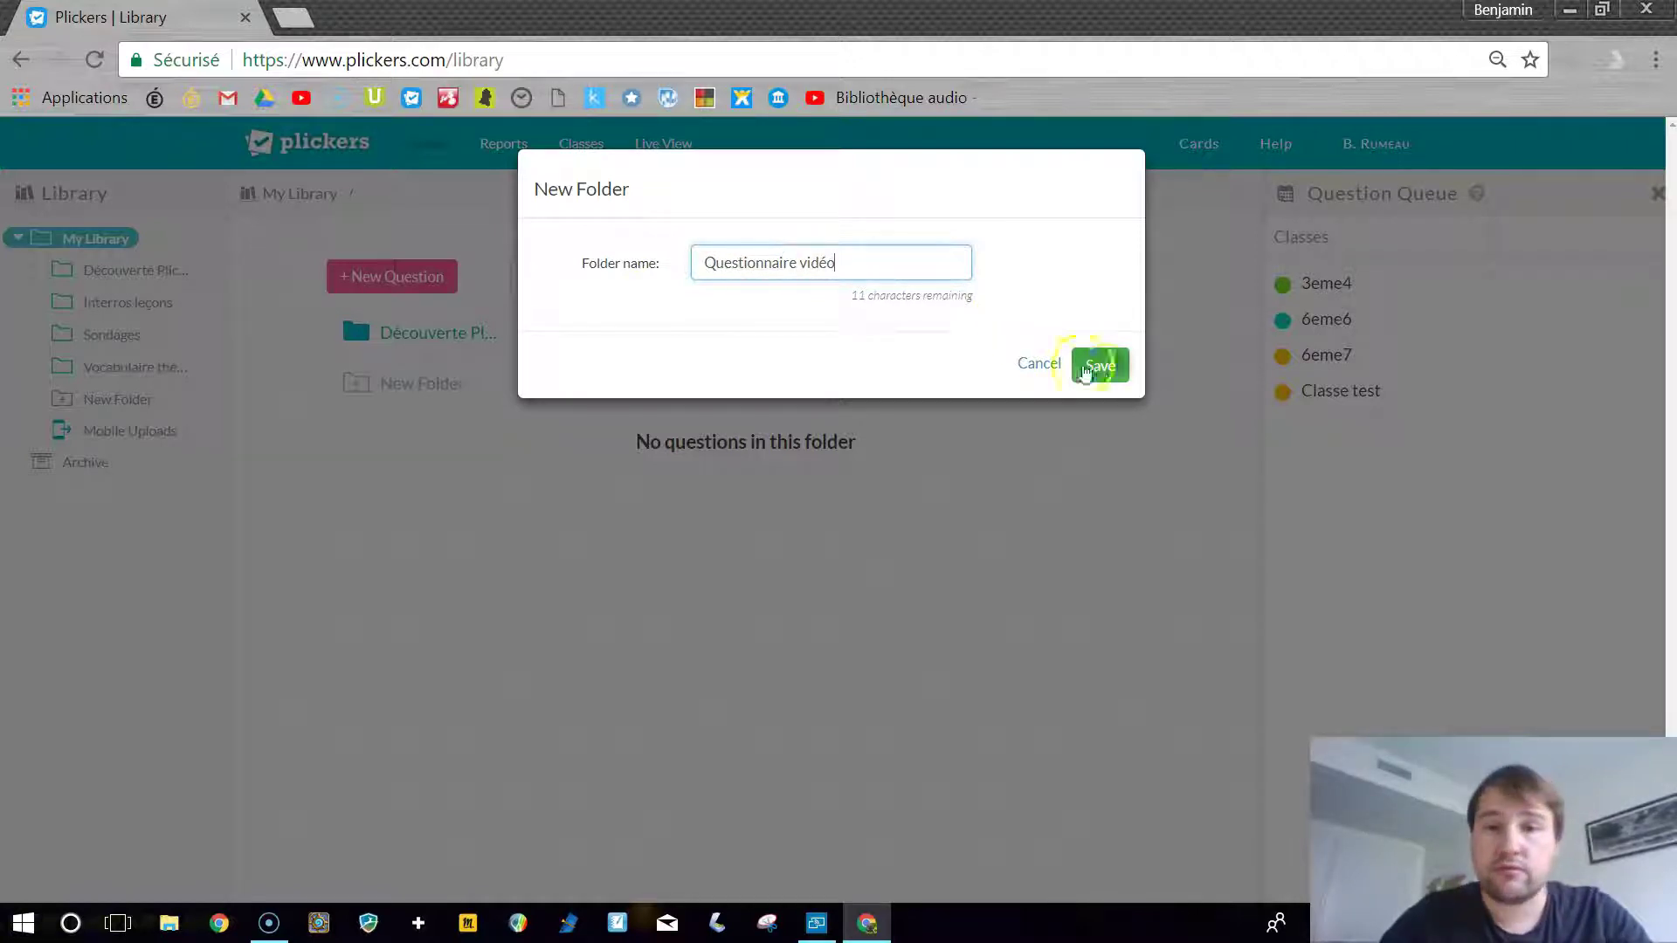
{"action": "left_click", "coordinate": [1108, 384]}
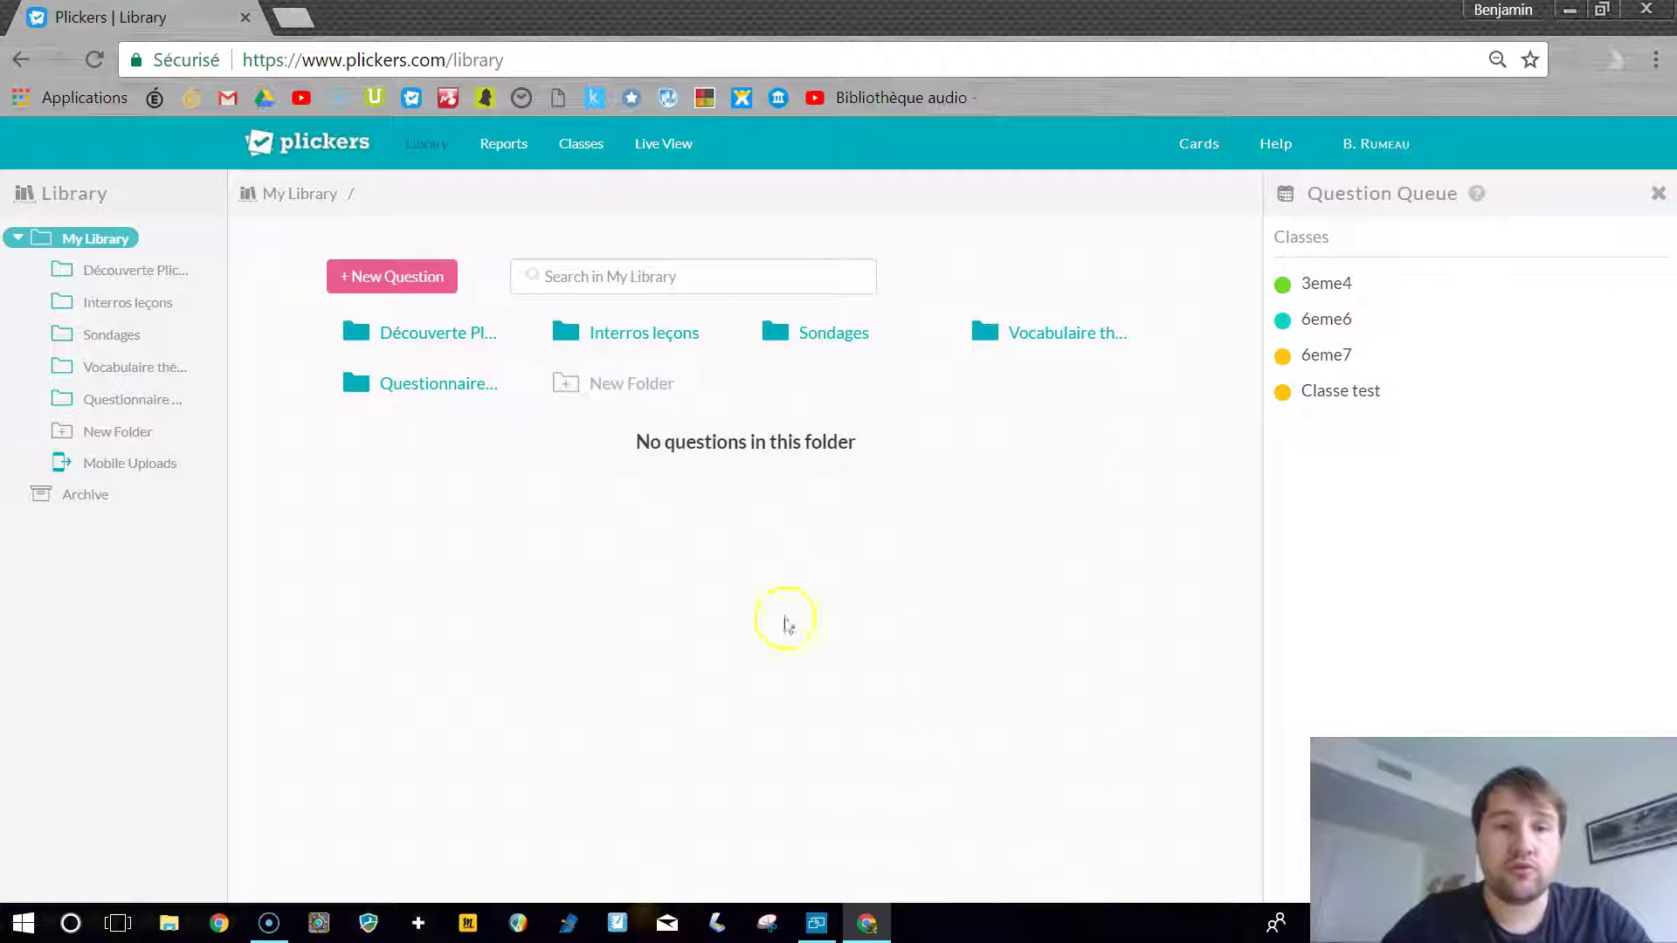
Start a new question in the "Questionnaire vidéo" folder with the text "Etes-vous intéressés par l'application Plickers ?"
{"action": "left_click", "coordinate": [410, 384]}
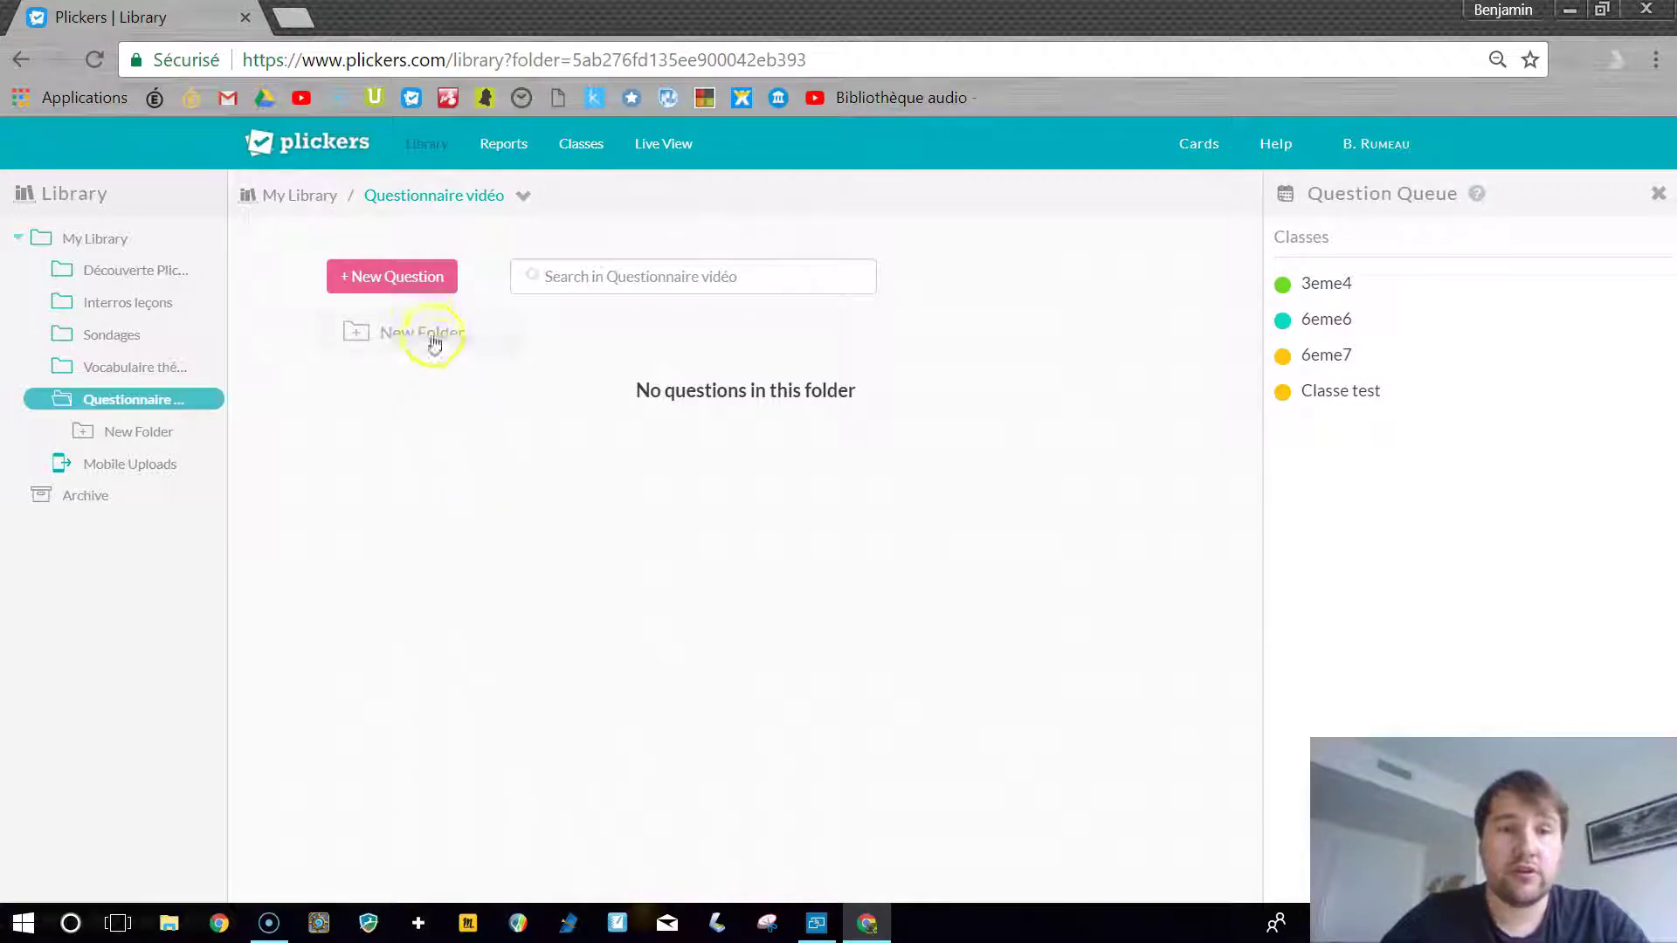
{"action": "left_click", "coordinate": [411, 281]}
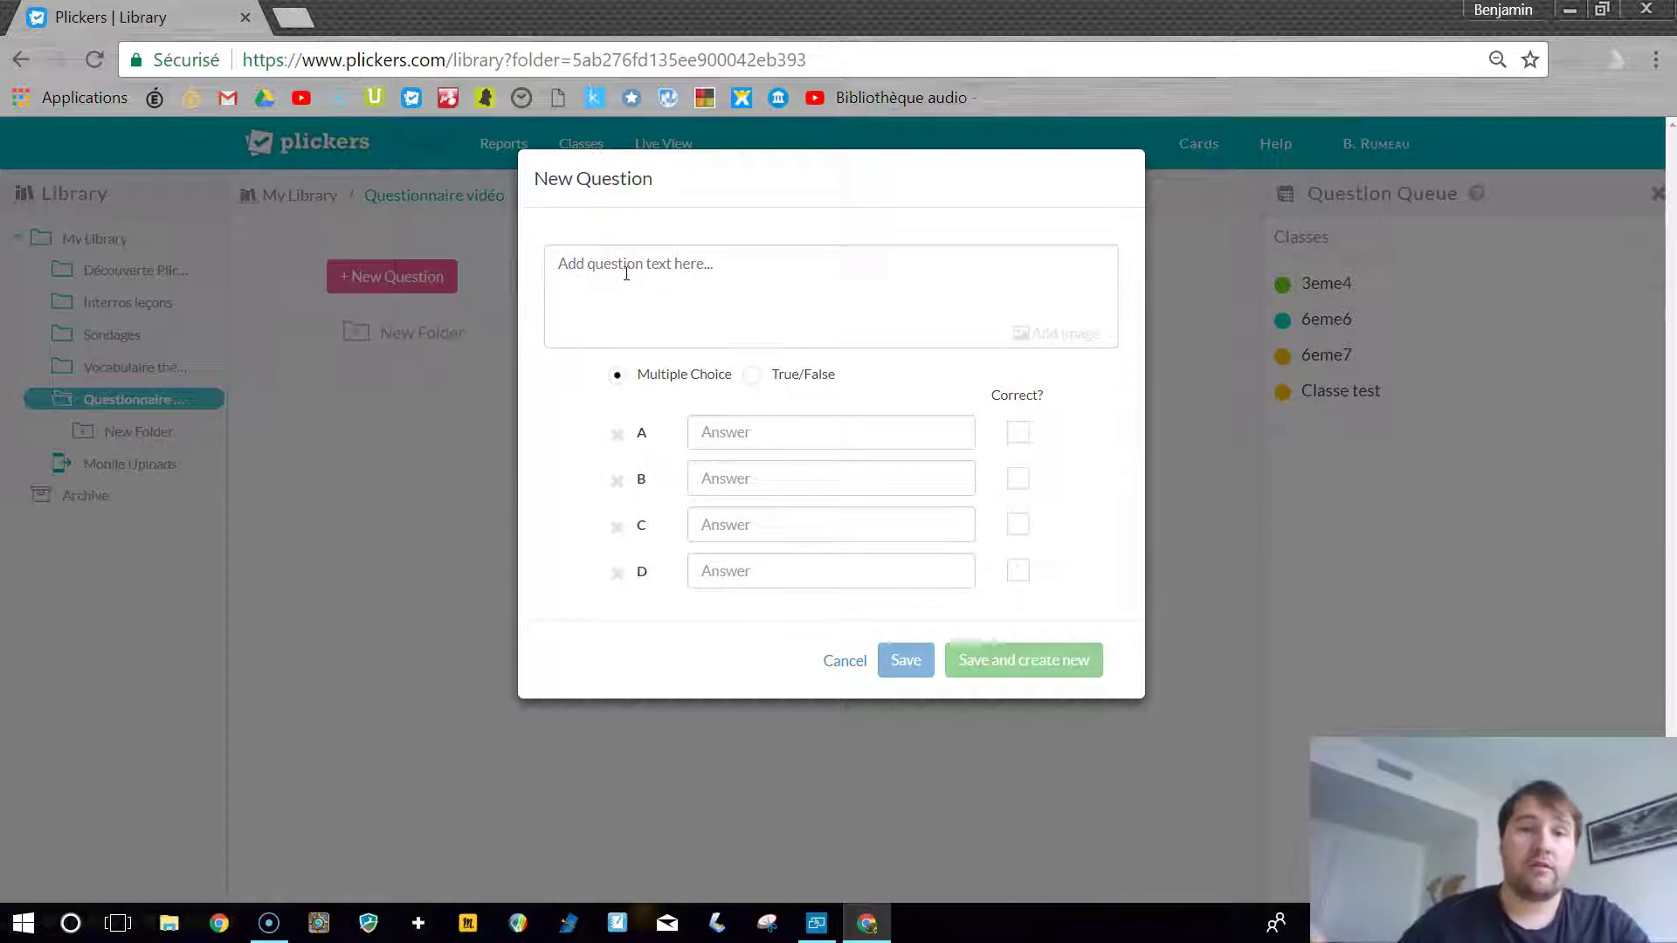
{"action": "type", "text": "Etes"}
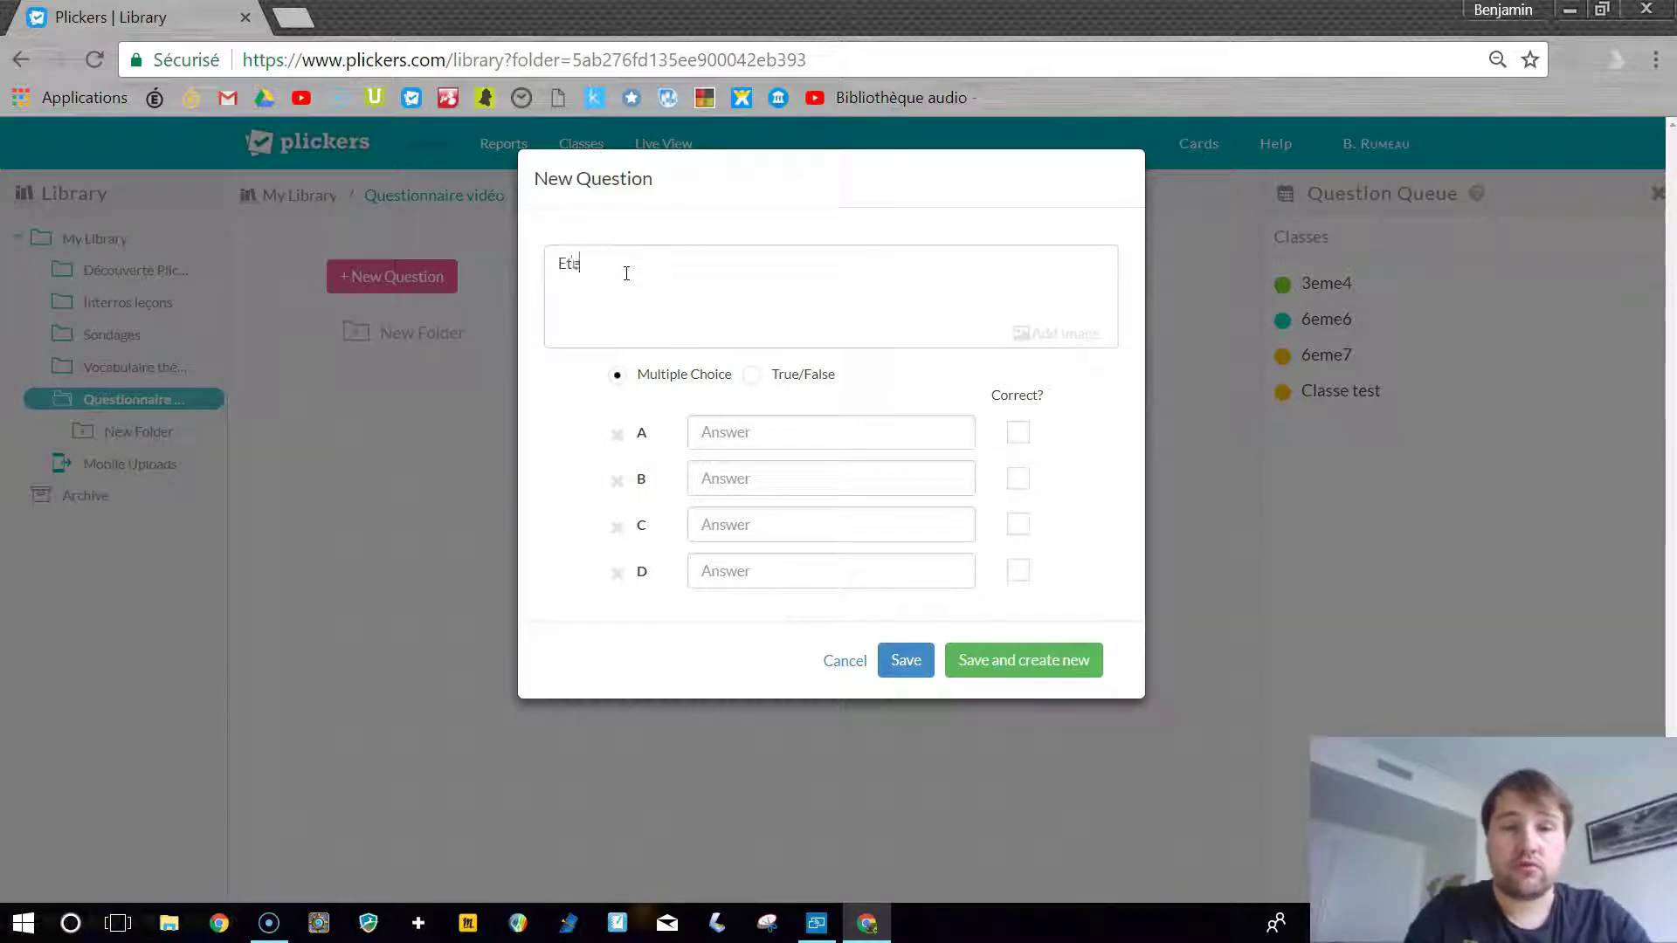
{"action": "type", "text": "-"}
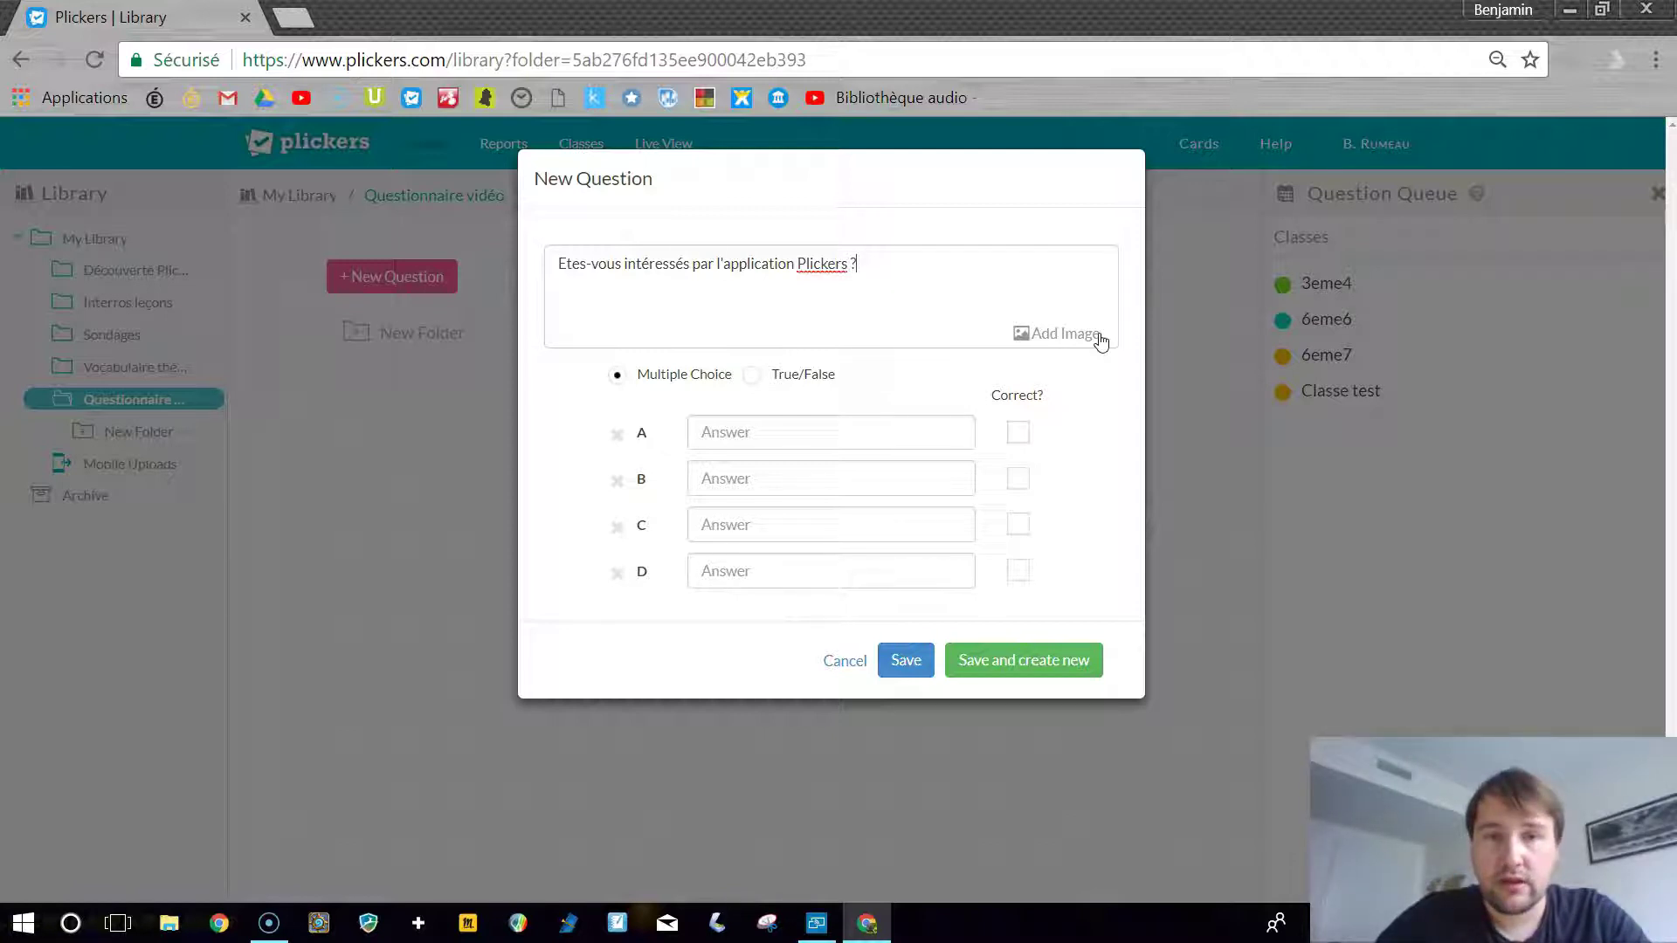
{"action": "left_click", "coordinate": [1041, 325]}
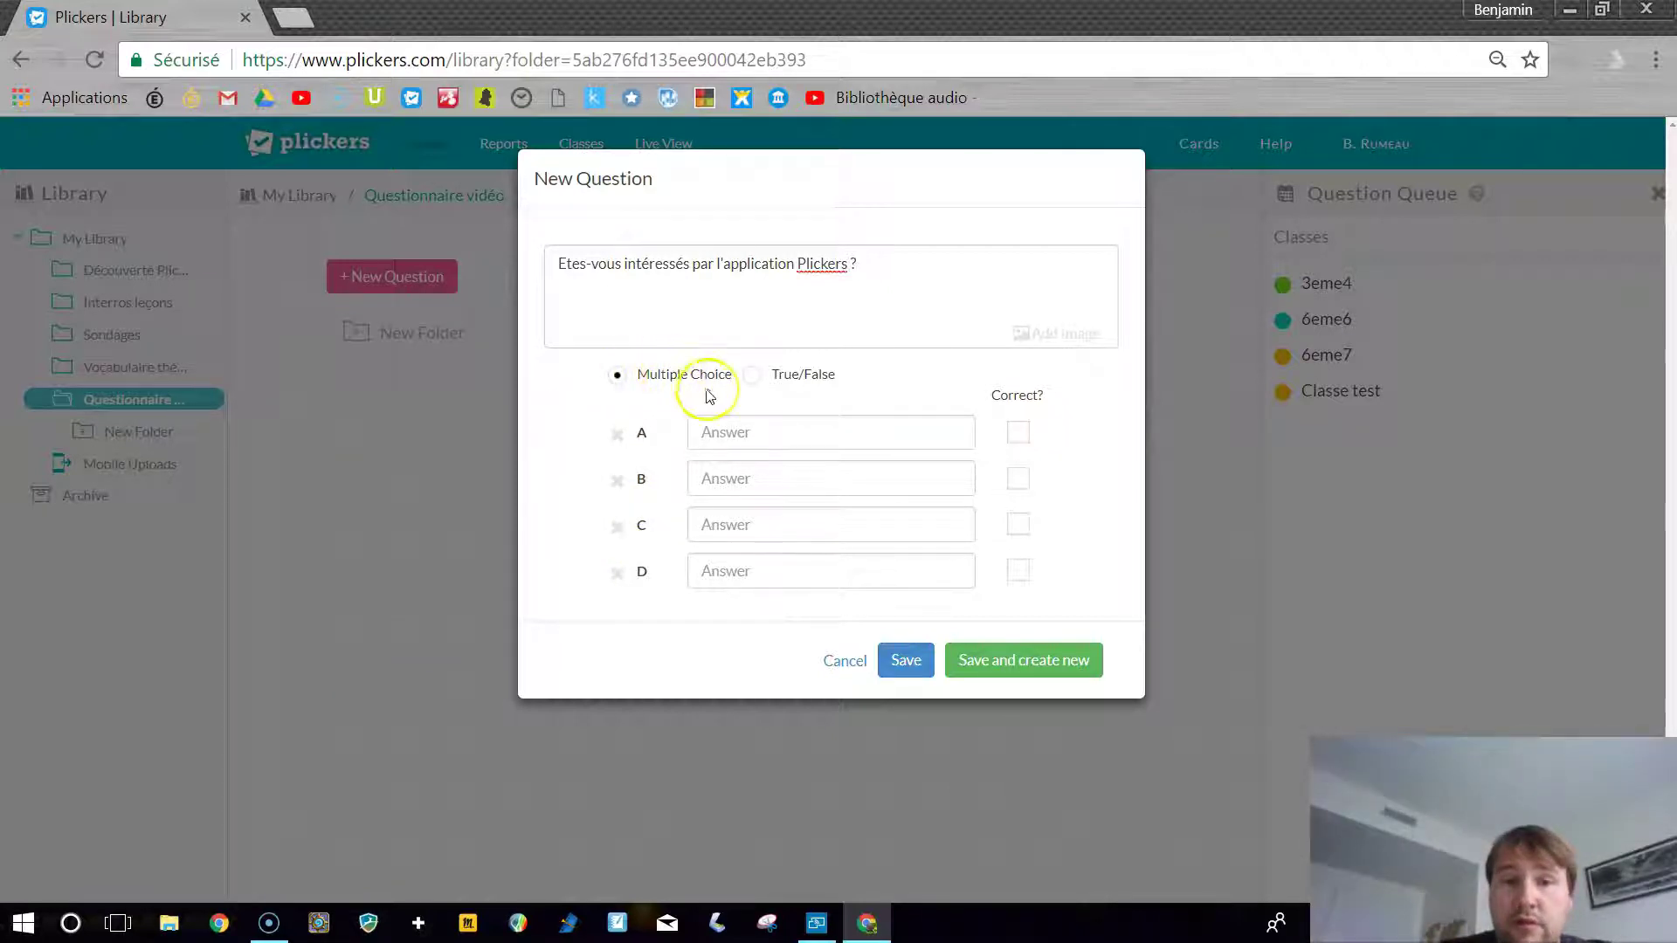
Make the question True/False with answers "Oui" and "Non", no correct answer marked, and save it while starting another question
{"action": "left_click", "coordinate": [753, 376]}
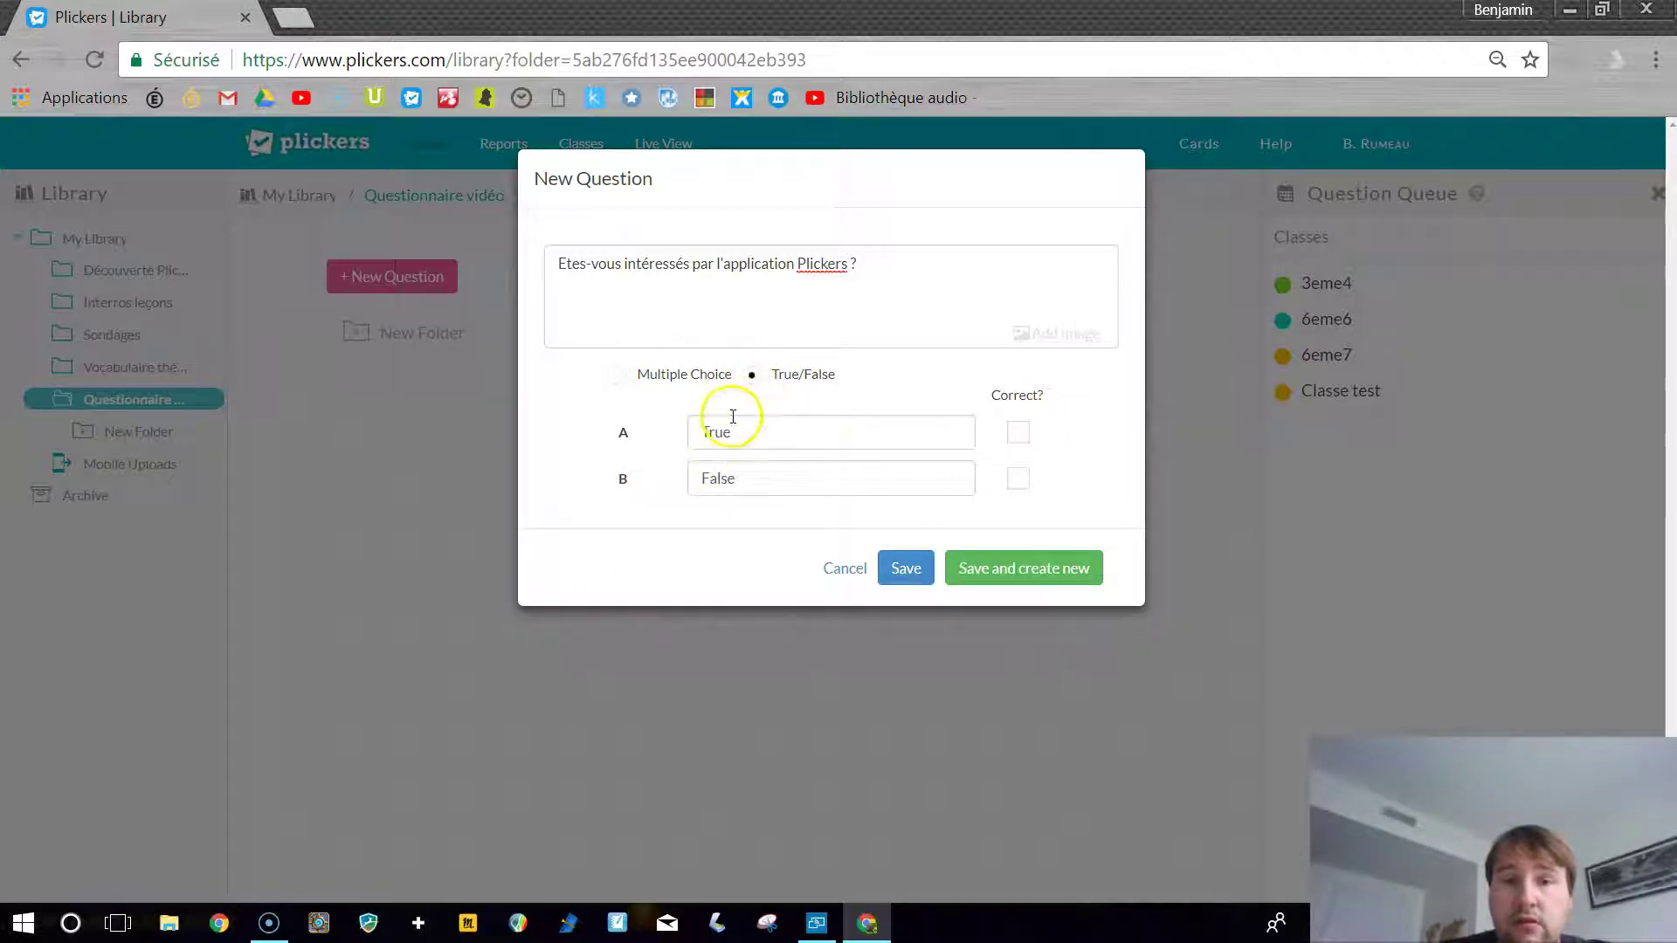
{"action": "left_click_drag", "start_coordinate": [732, 428], "coordinate": [700, 434]}
{"action": "type", "text": "Oui"}
{"action": "left_click_drag", "start_coordinate": [738, 481], "coordinate": [700, 483]}
{"action": "type", "text": "Non"}
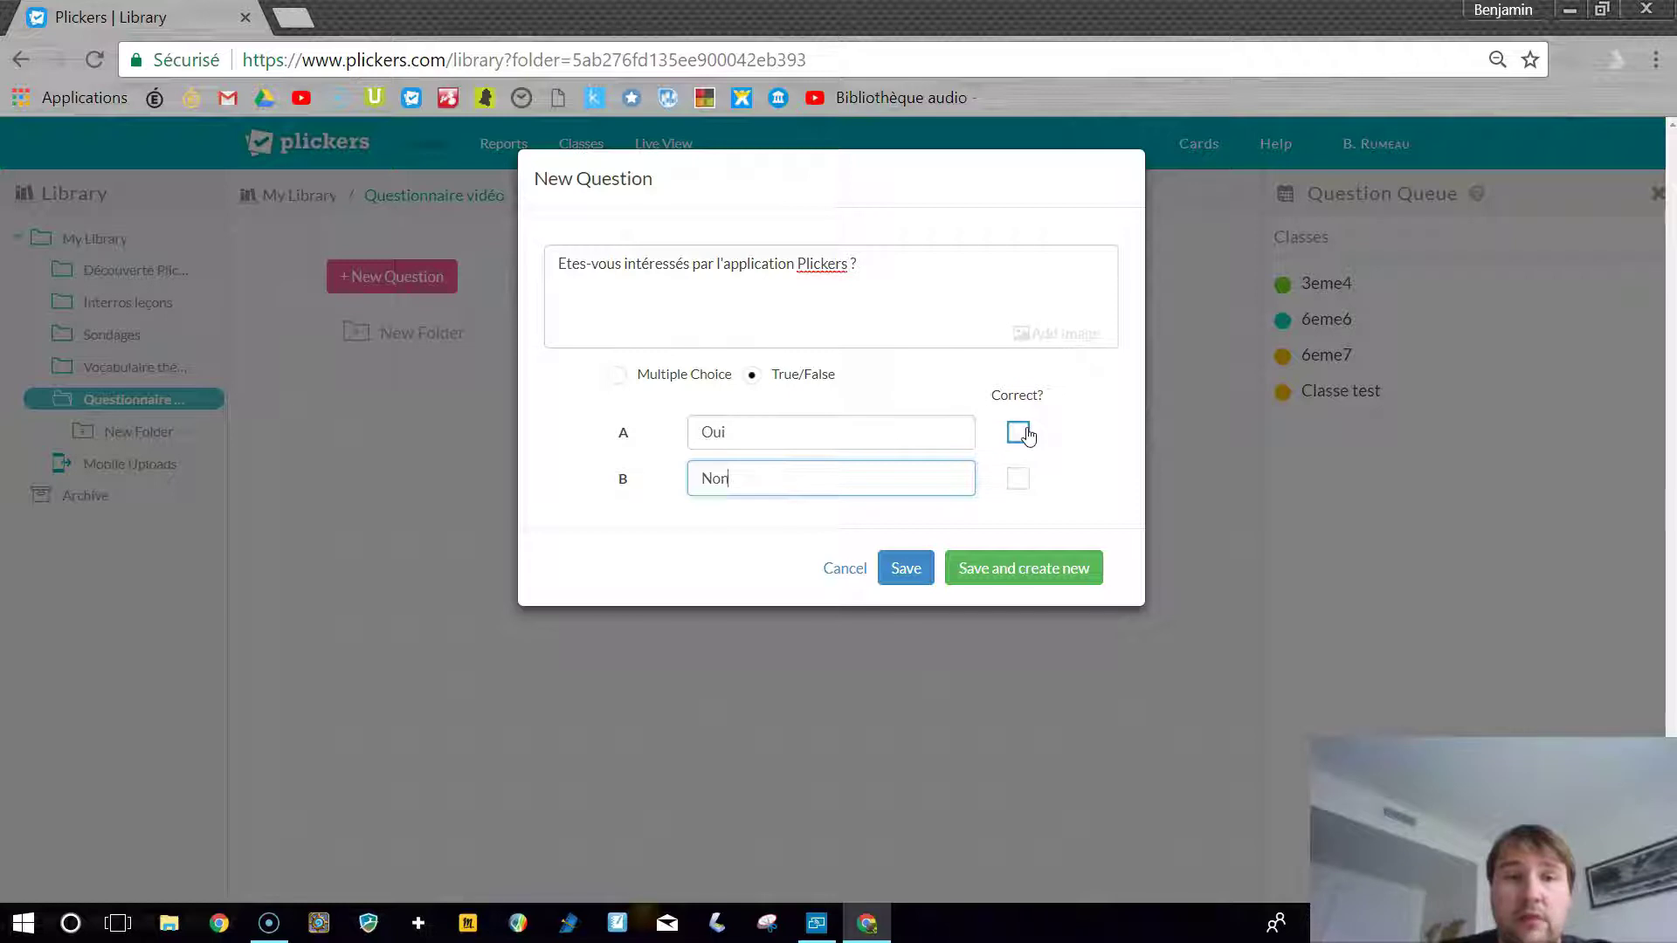
{"action": "left_click", "coordinate": [1028, 569]}
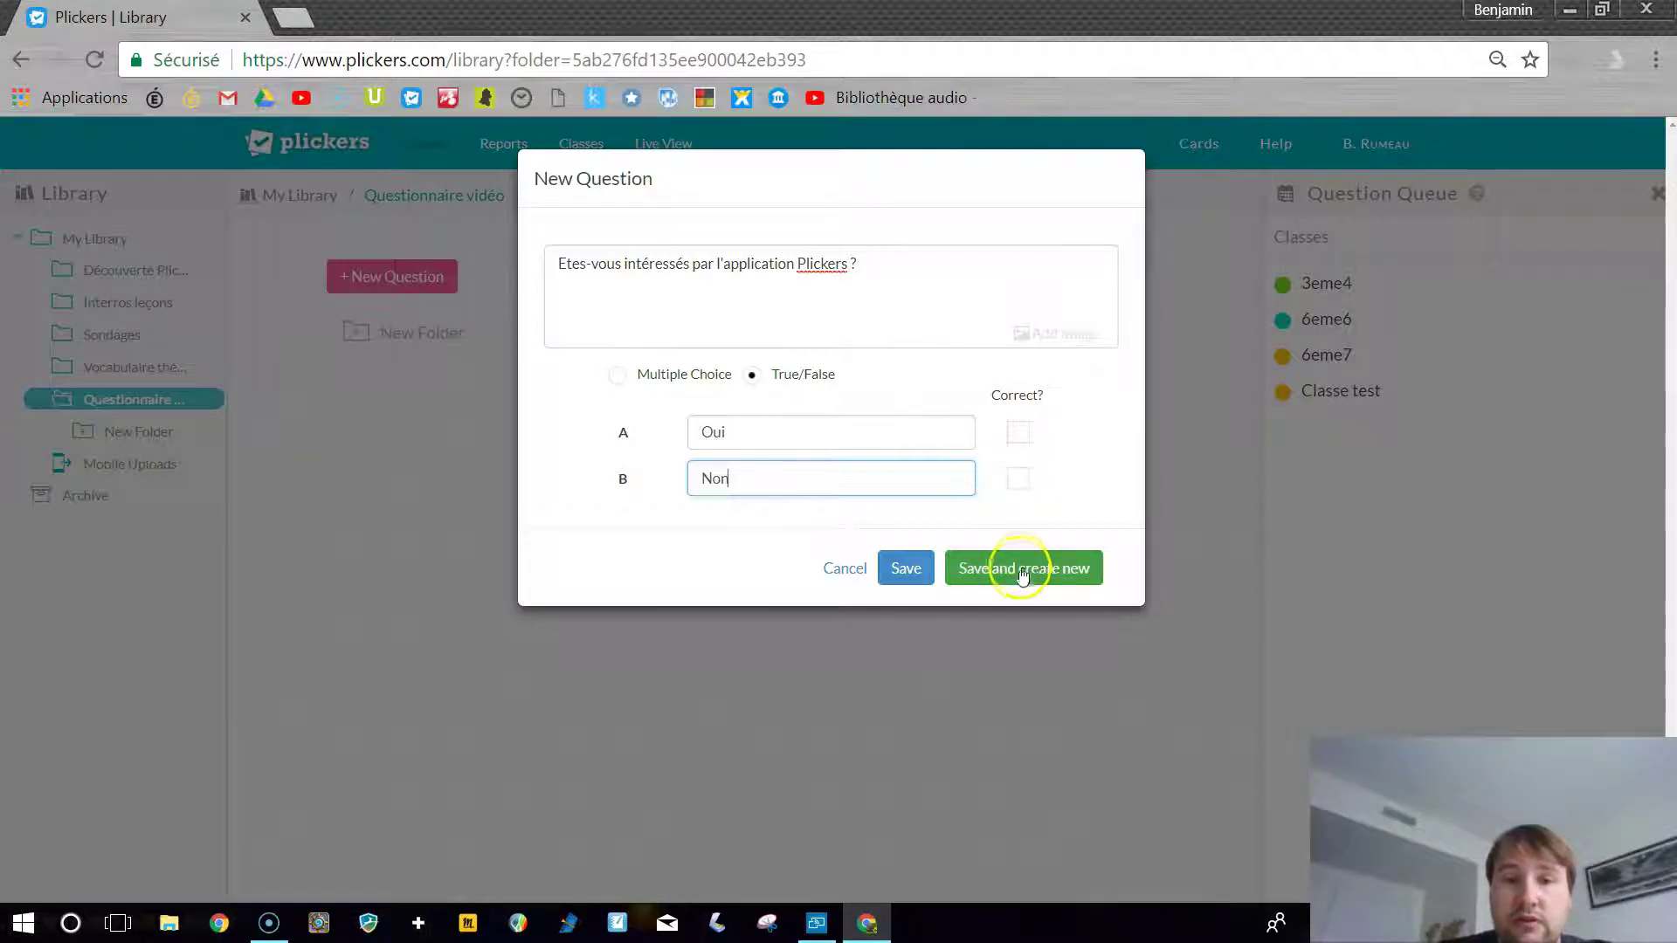
{"action": "left_click", "coordinate": [1041, 575]}
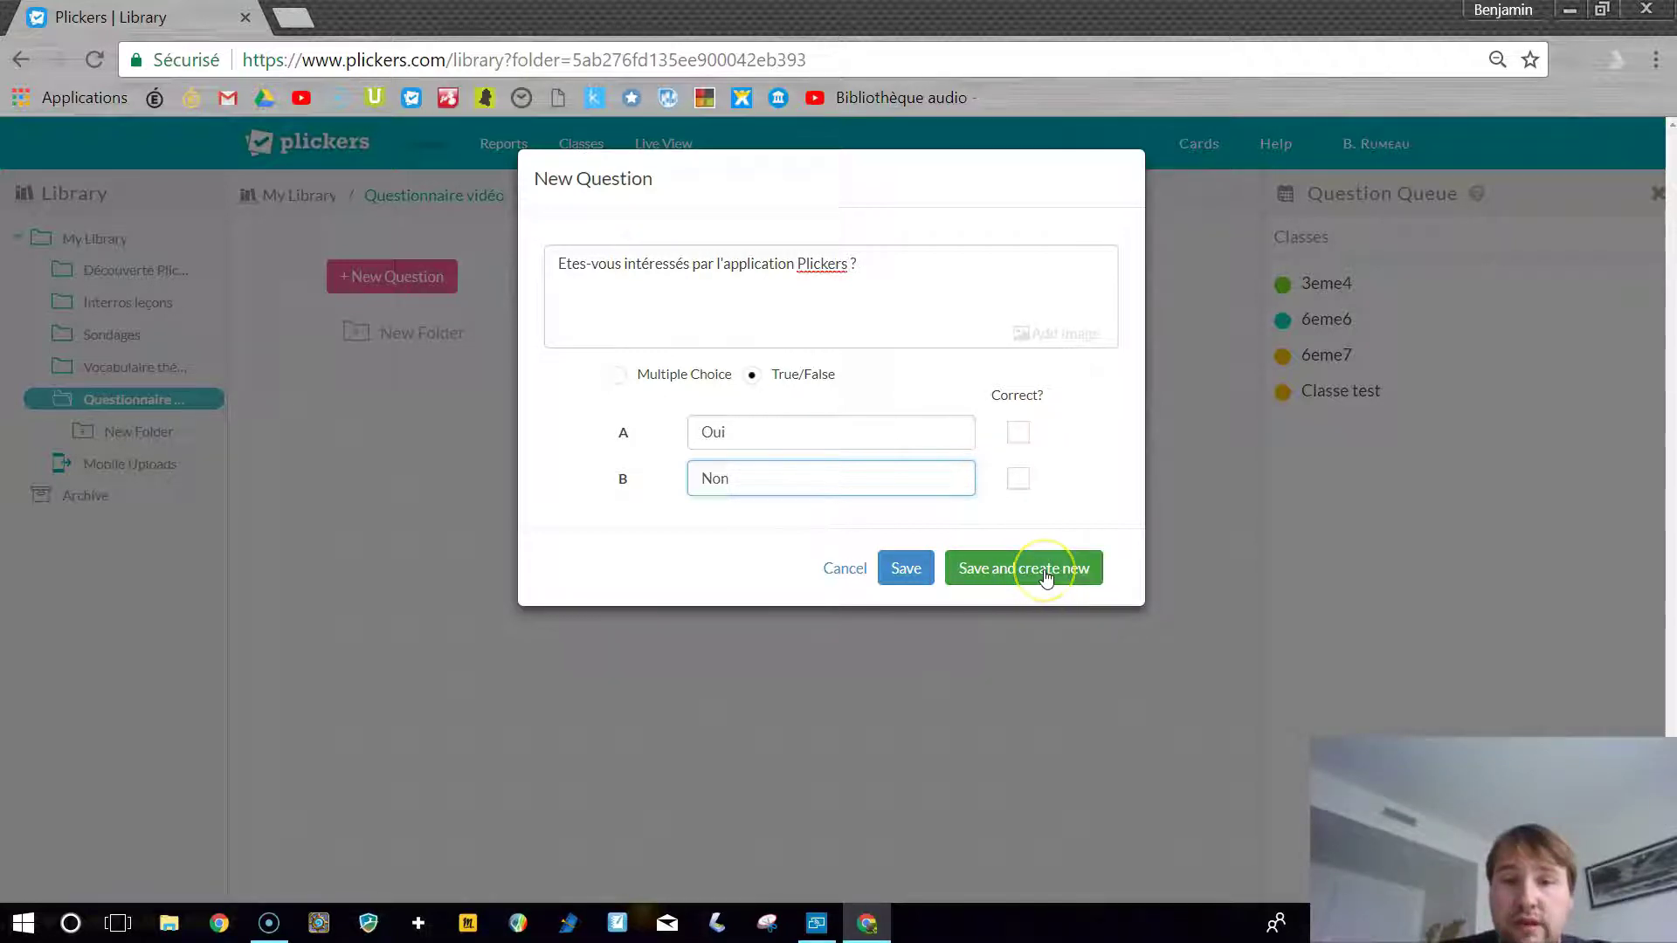
Write the multiple-choice question "2 + 2 = ?" with answers A 5, B 4, C 6 and D 1
{"action": "left_click", "coordinate": [889, 359]}
{"action": "left_click", "coordinate": [751, 265]}
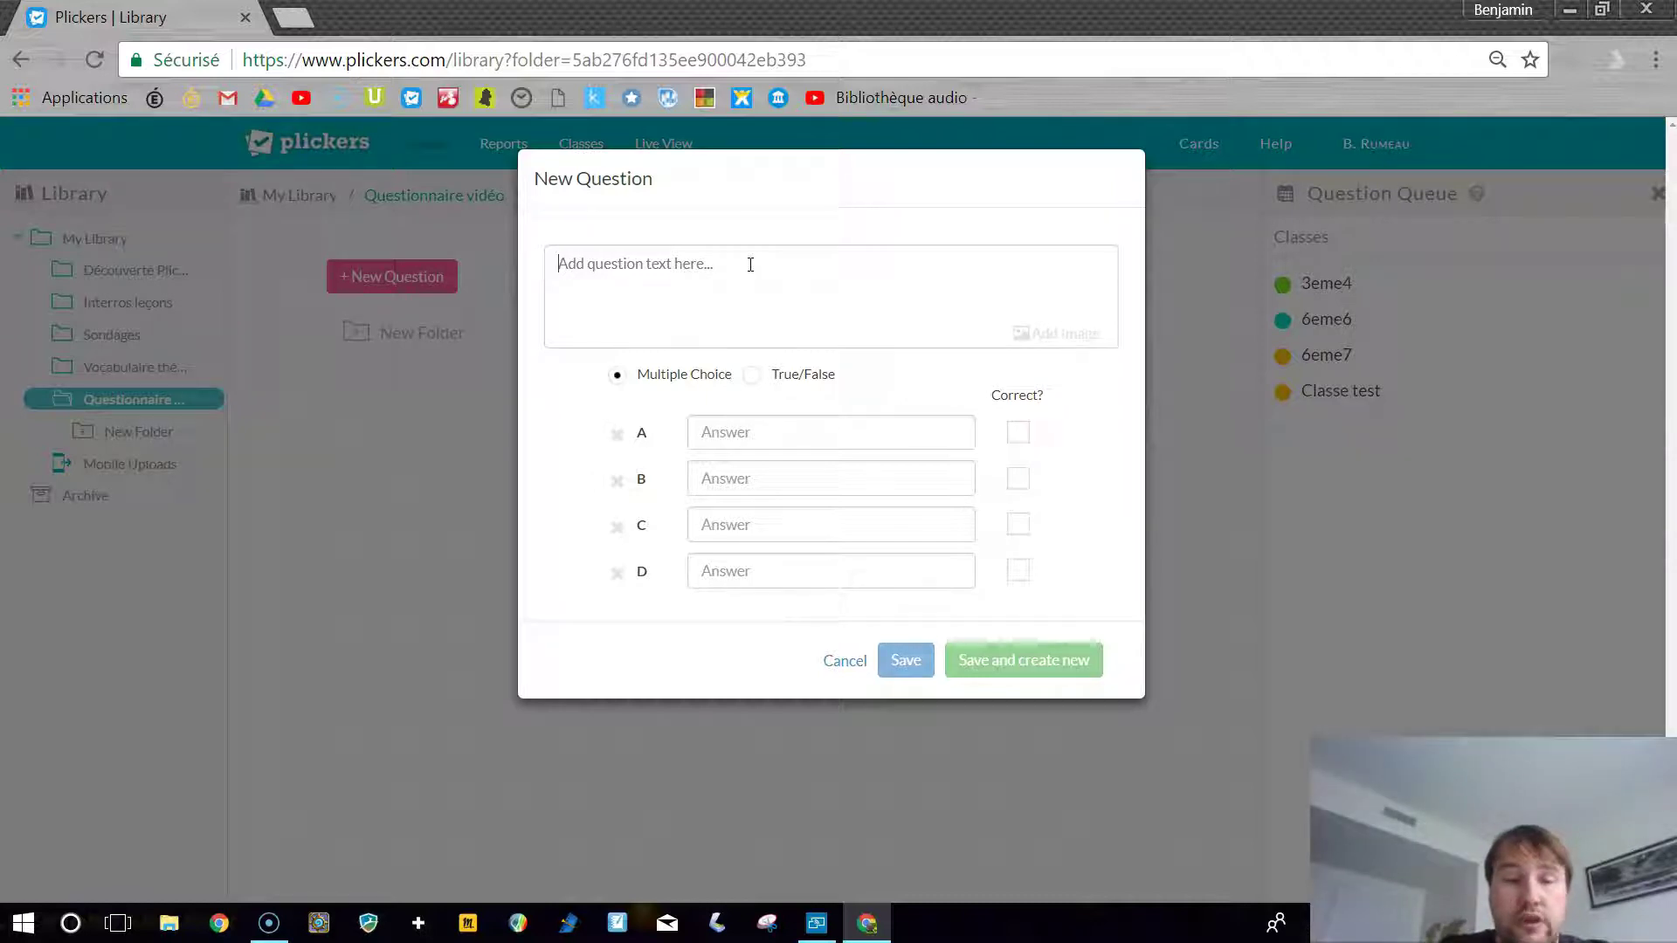
{"action": "type", "text": "2"}
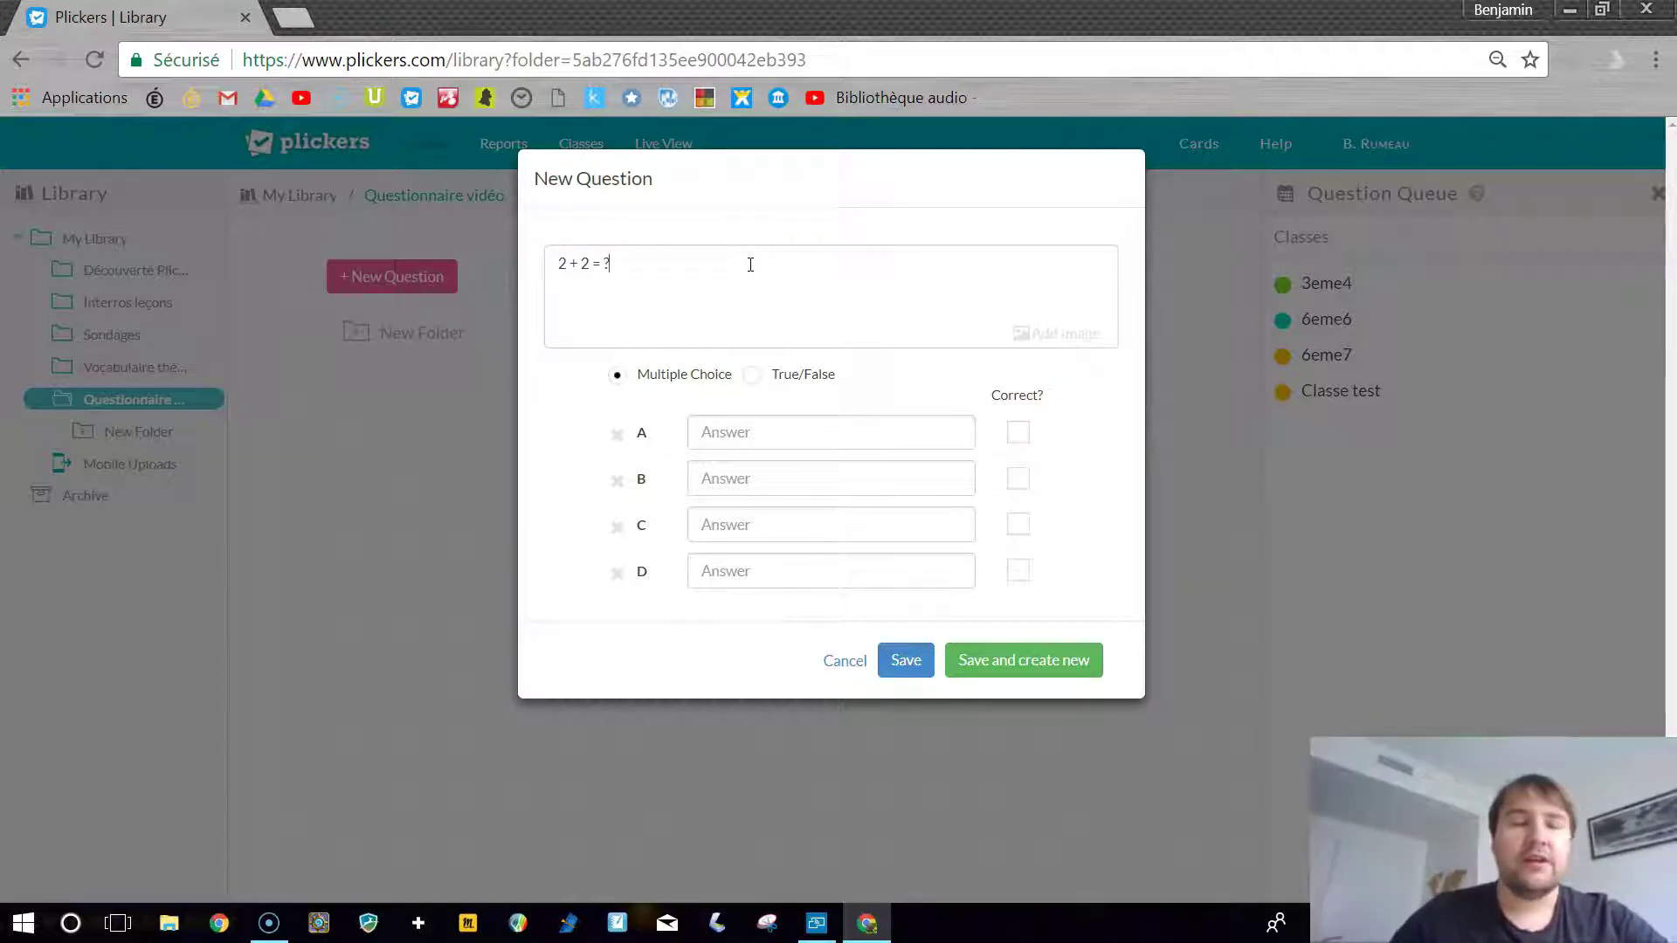
{"action": "left_click", "coordinate": [758, 403]}
{"action": "type", "text": "5"}
{"action": "left_click", "coordinate": [728, 461]}
{"action": "type", "text": "4"}
{"action": "left_click", "coordinate": [747, 524]}
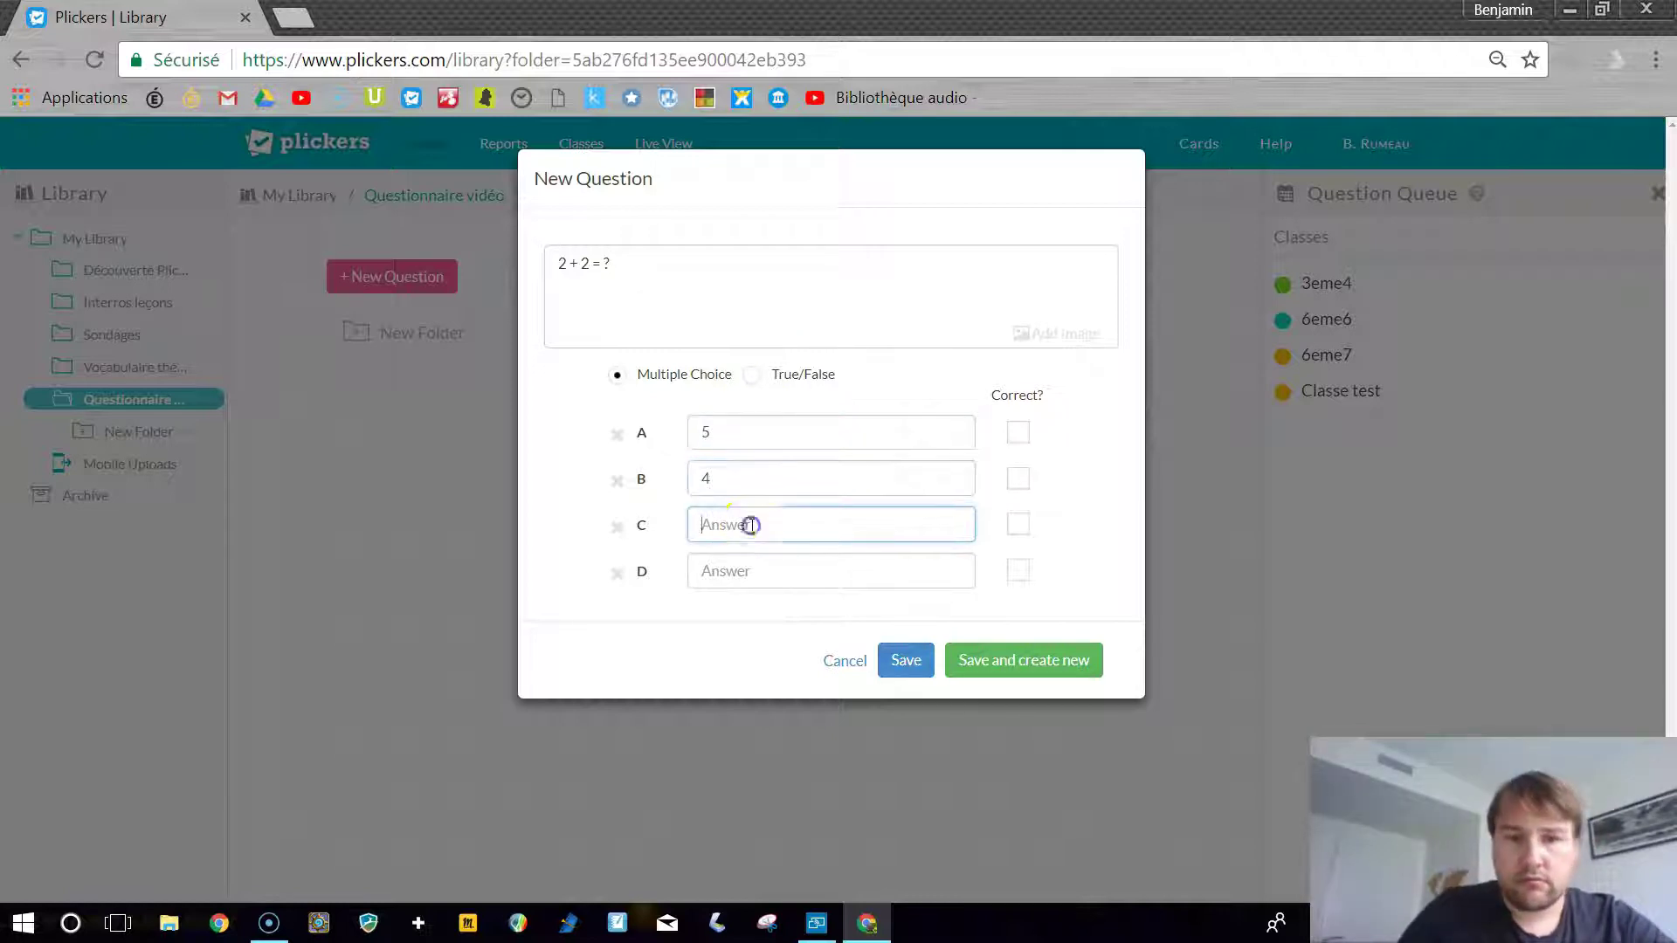
{"action": "type", "text": "6"}
{"action": "left_click", "coordinate": [745, 572]}
{"action": "type", "text": "1"}
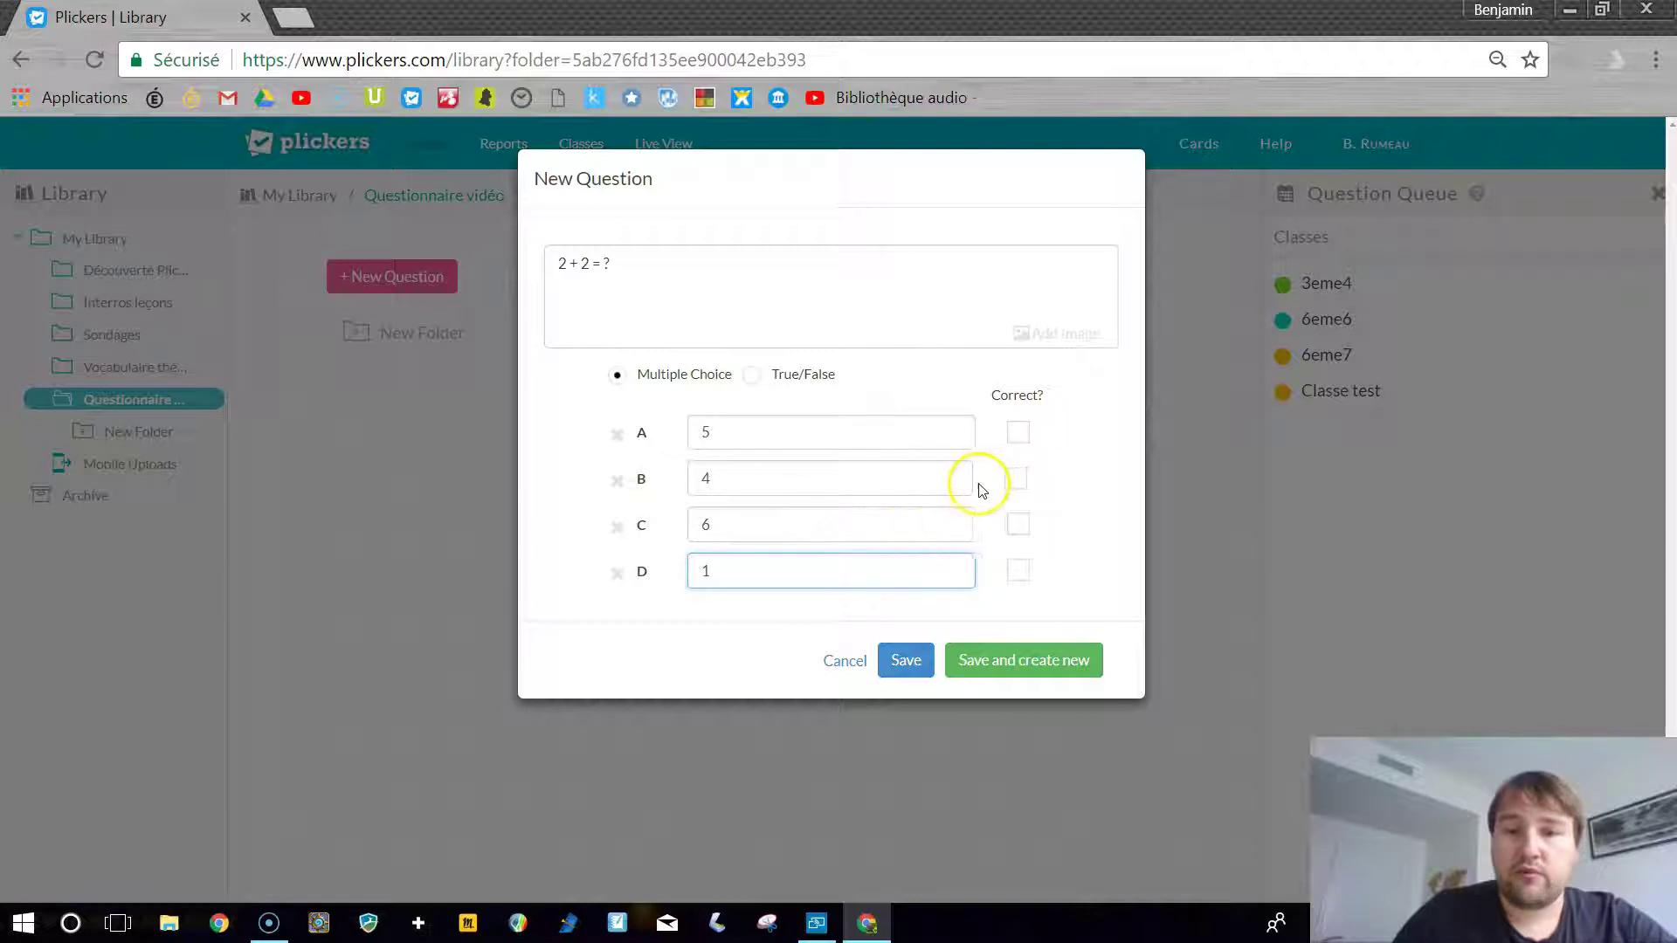
Mark answer B (4) as correct and save the question without starting another
{"action": "left_click", "coordinate": [1018, 482]}
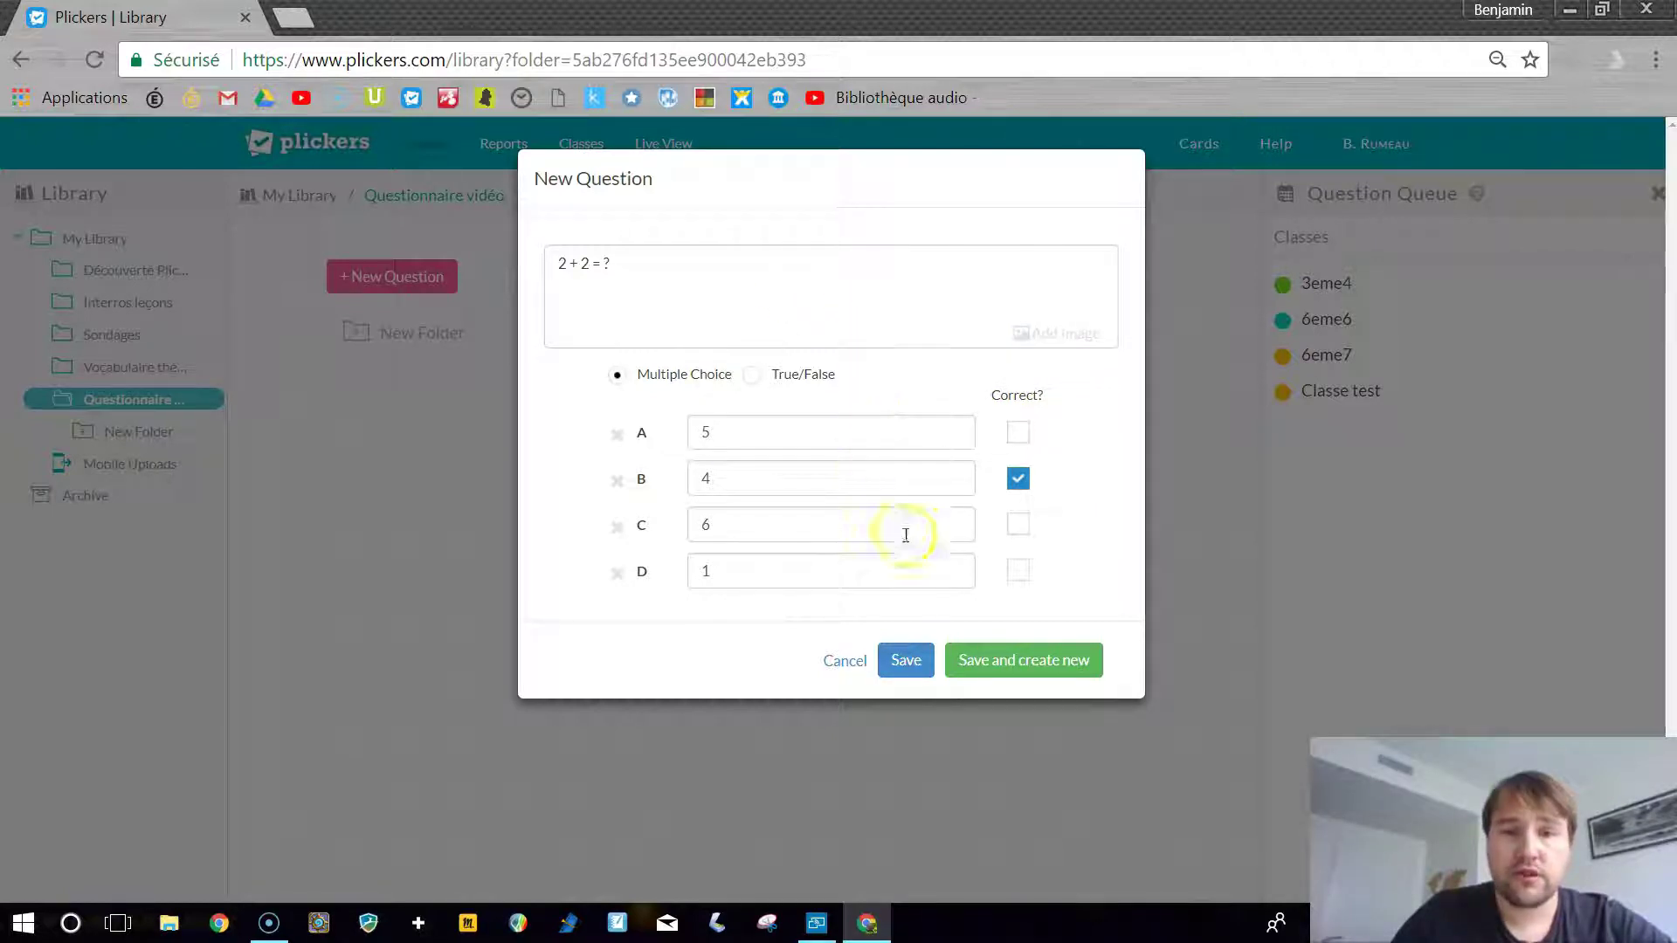
{"action": "left_click", "coordinate": [909, 661]}
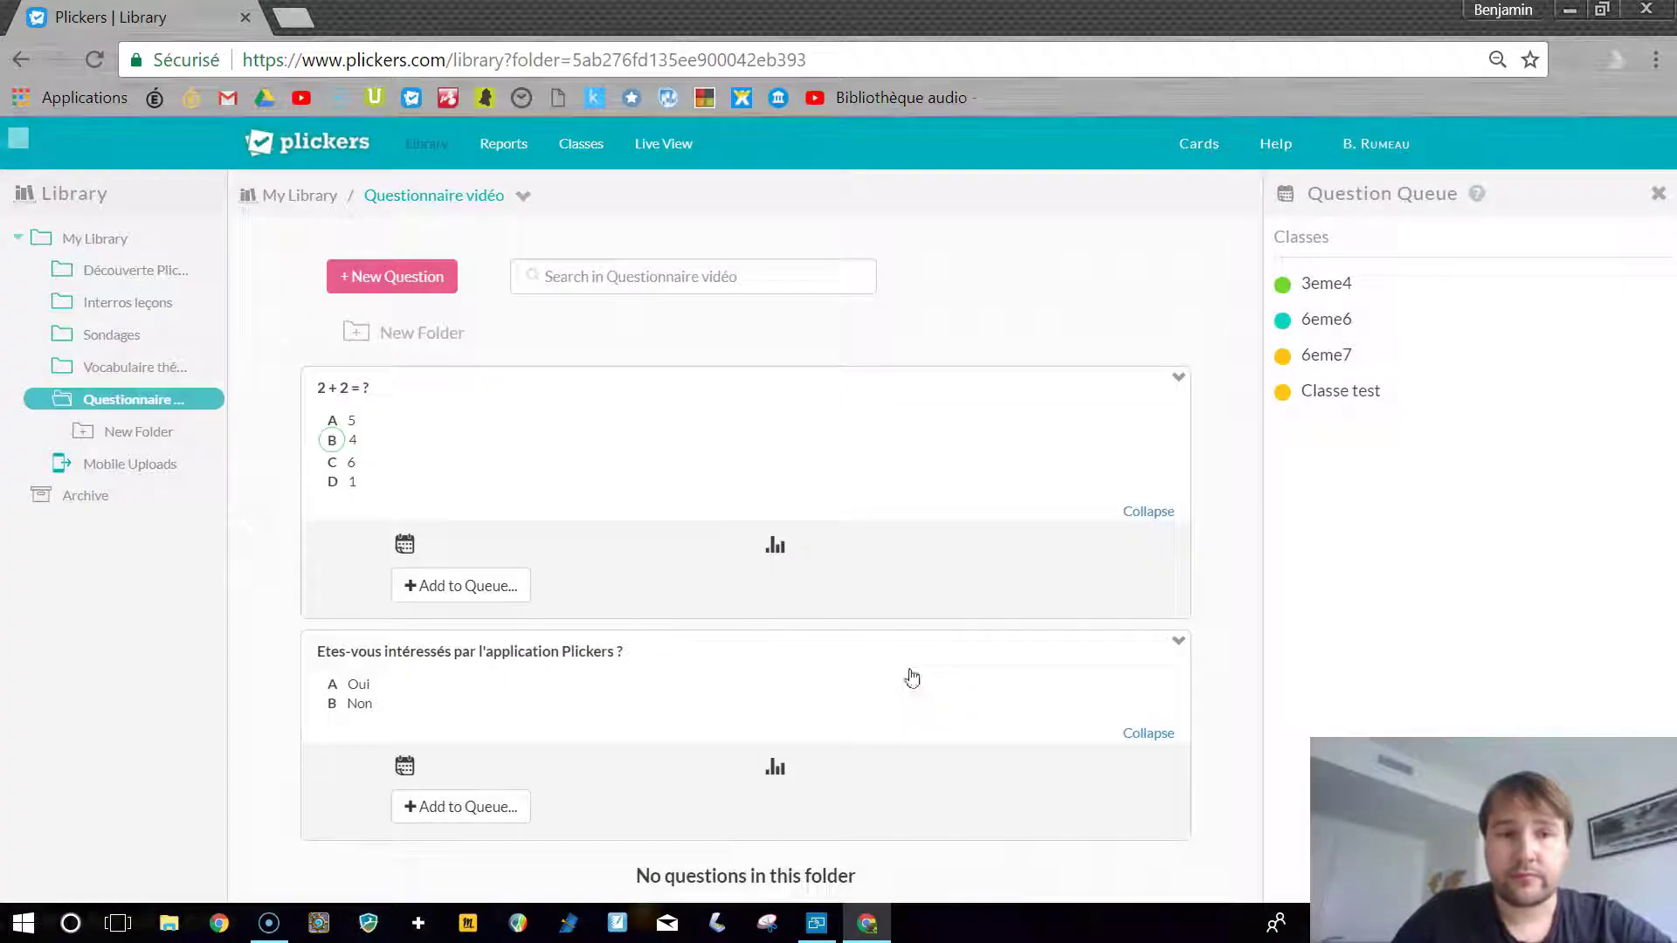
{"action": "left_click", "coordinate": [942, 664]}
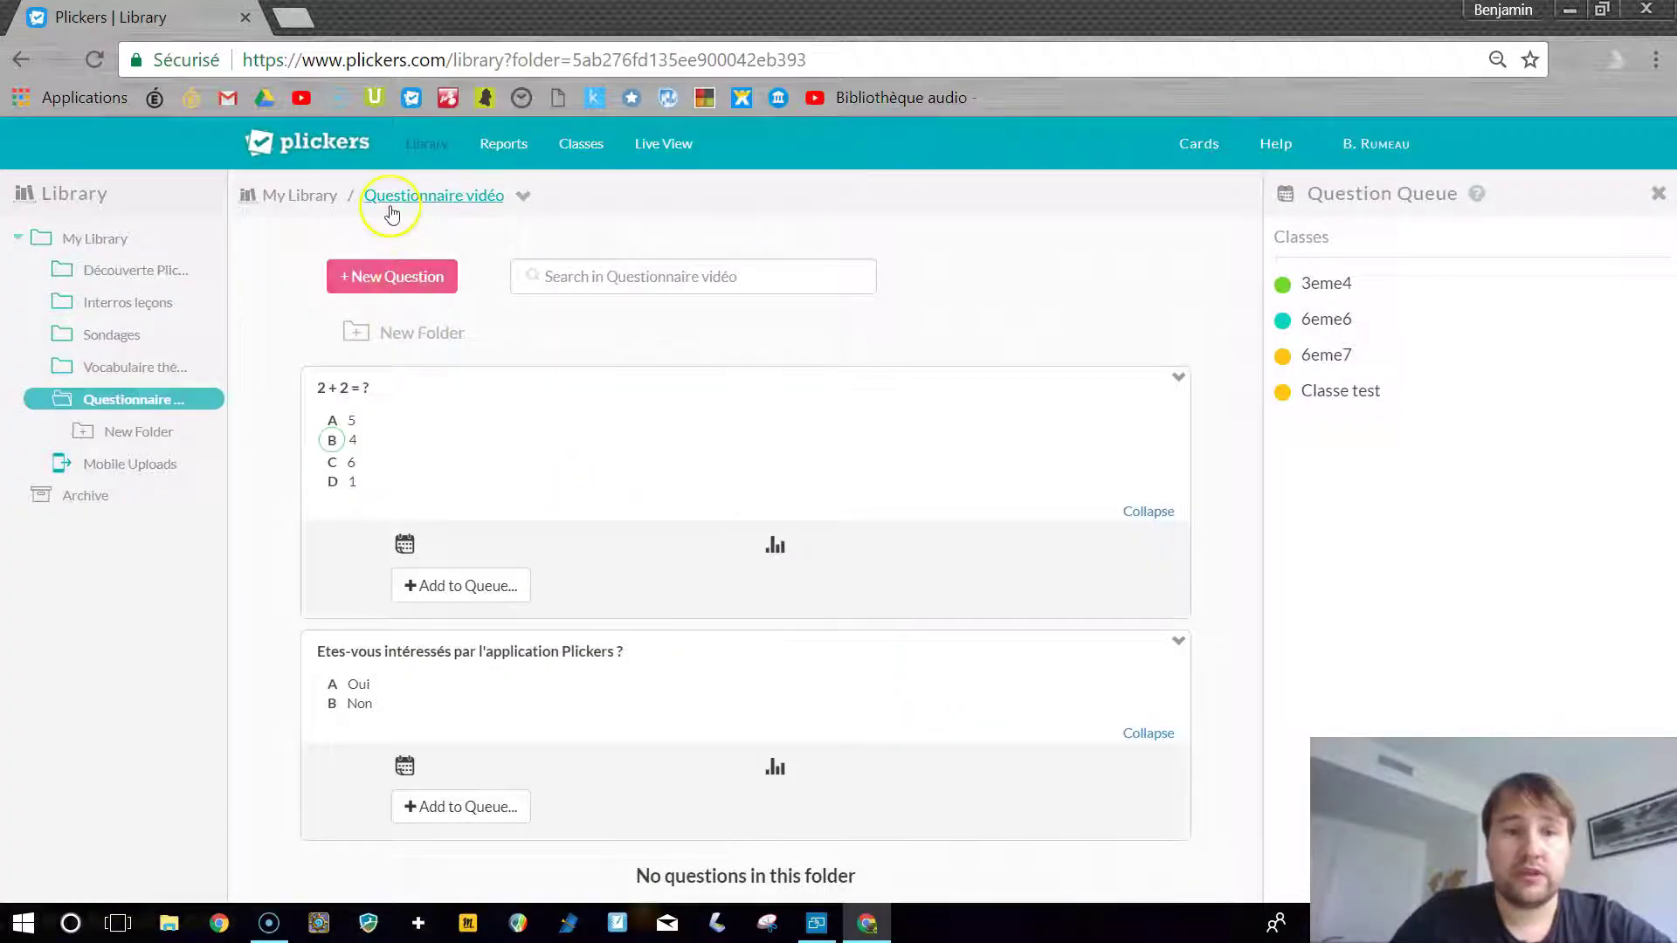
{"action": "left_click", "coordinate": [345, 391]}
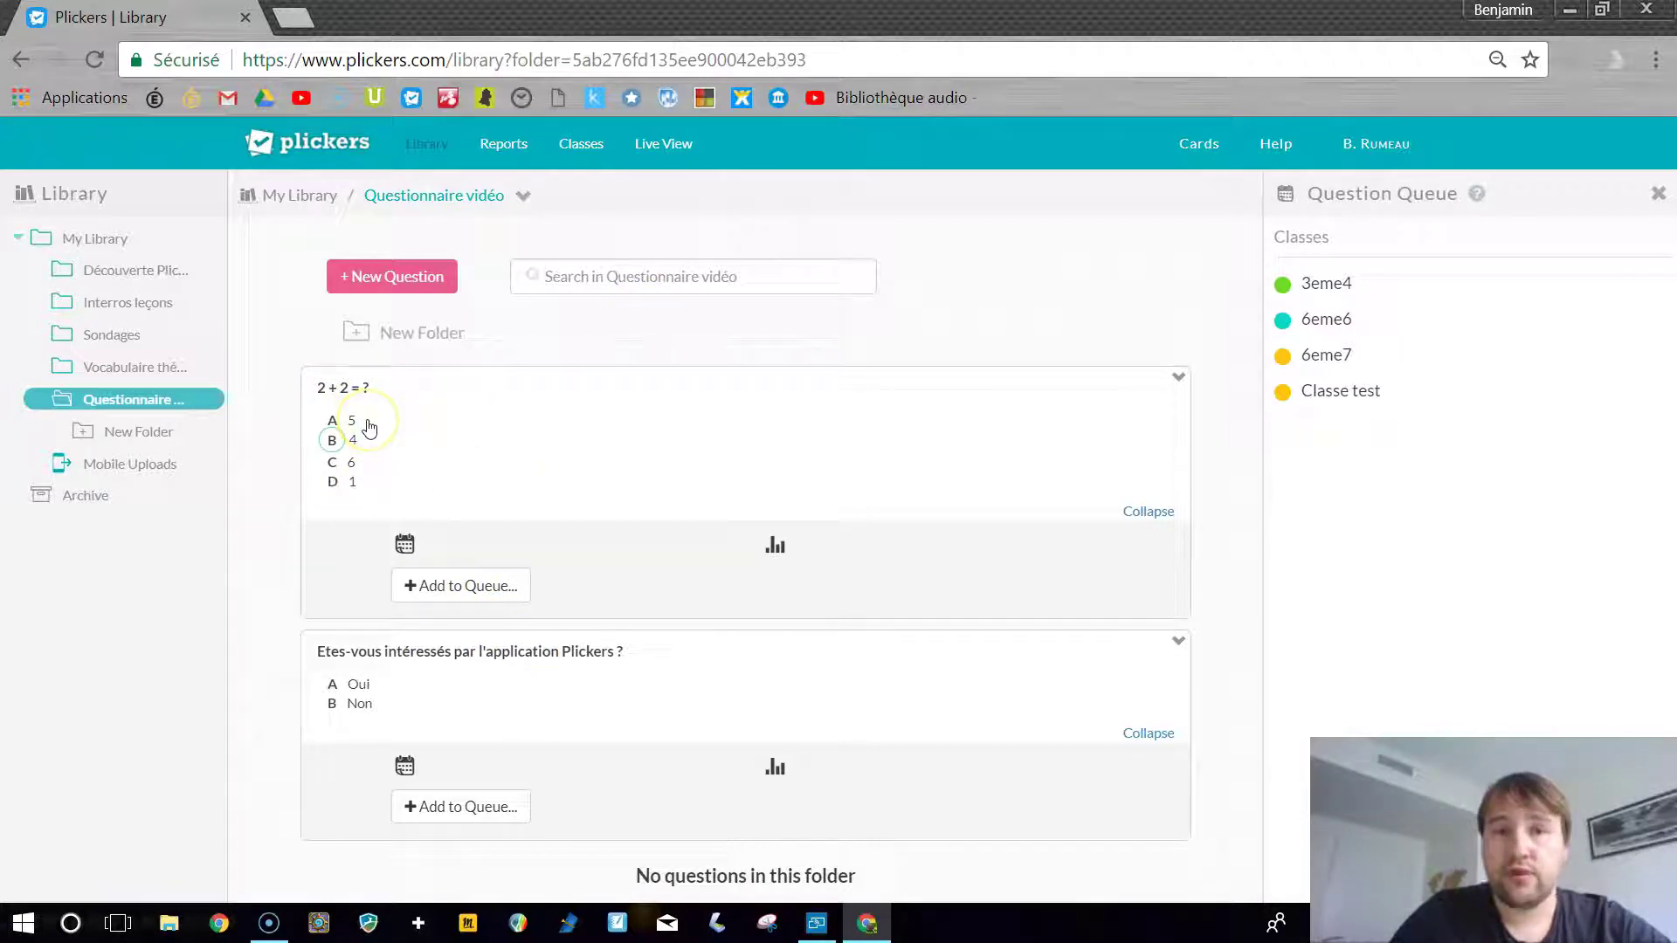
{"action": "left_click", "coordinate": [36, 852]}
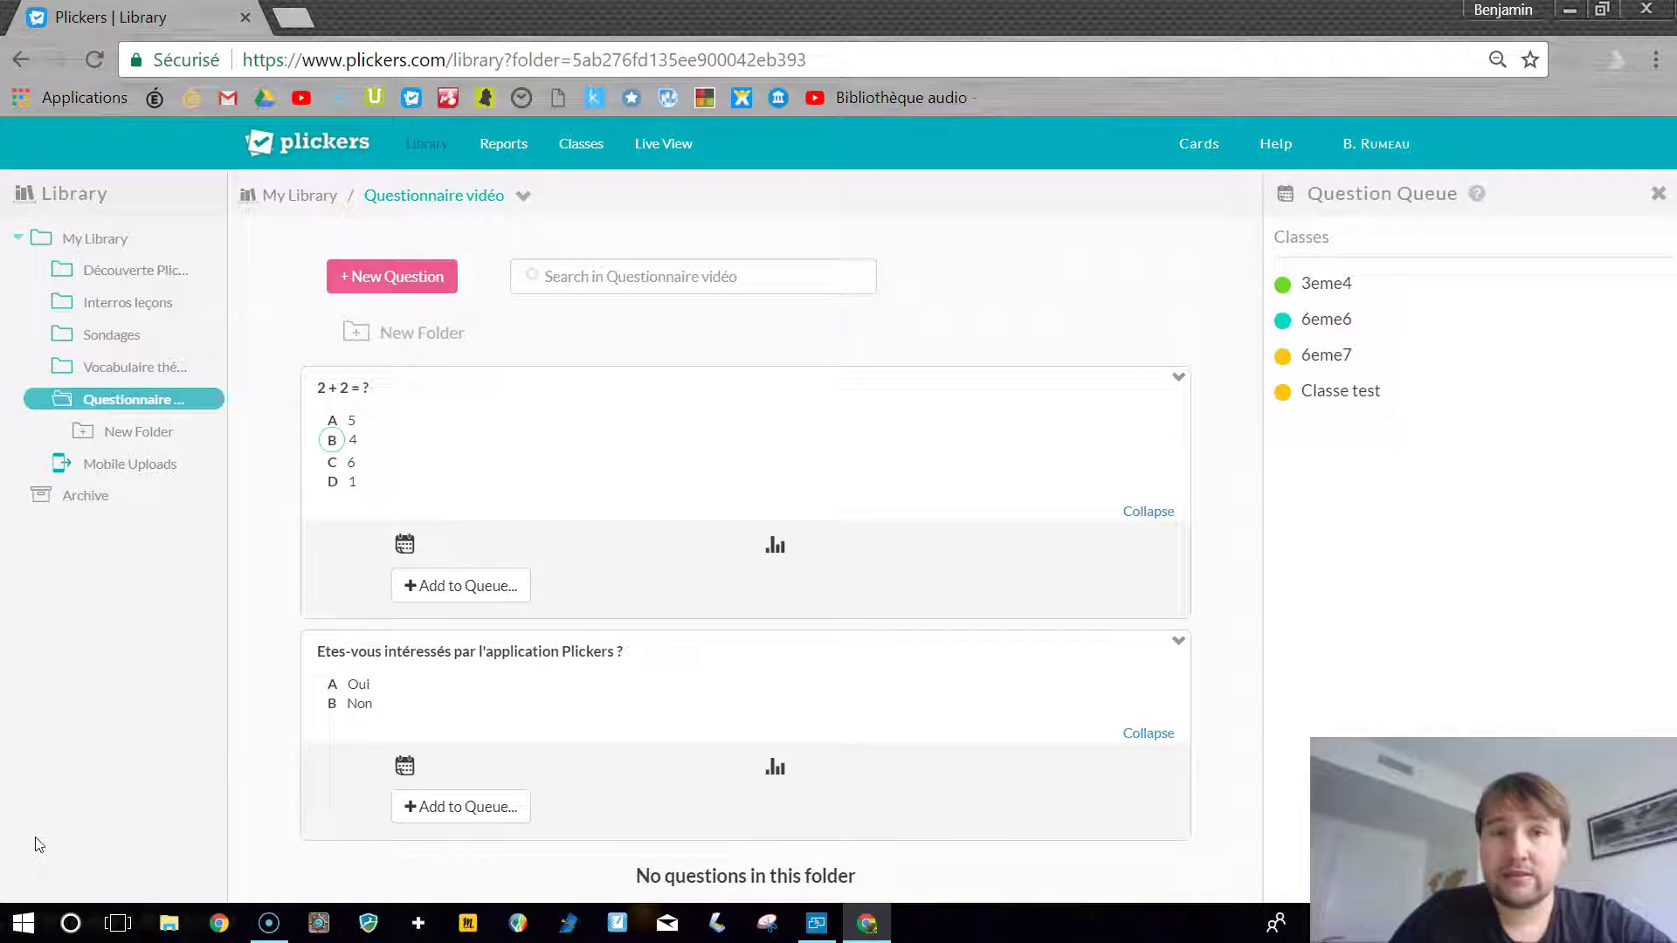
{"action": "left_click", "coordinate": [150, 639]}
{"action": "left_click", "coordinate": [562, 425]}
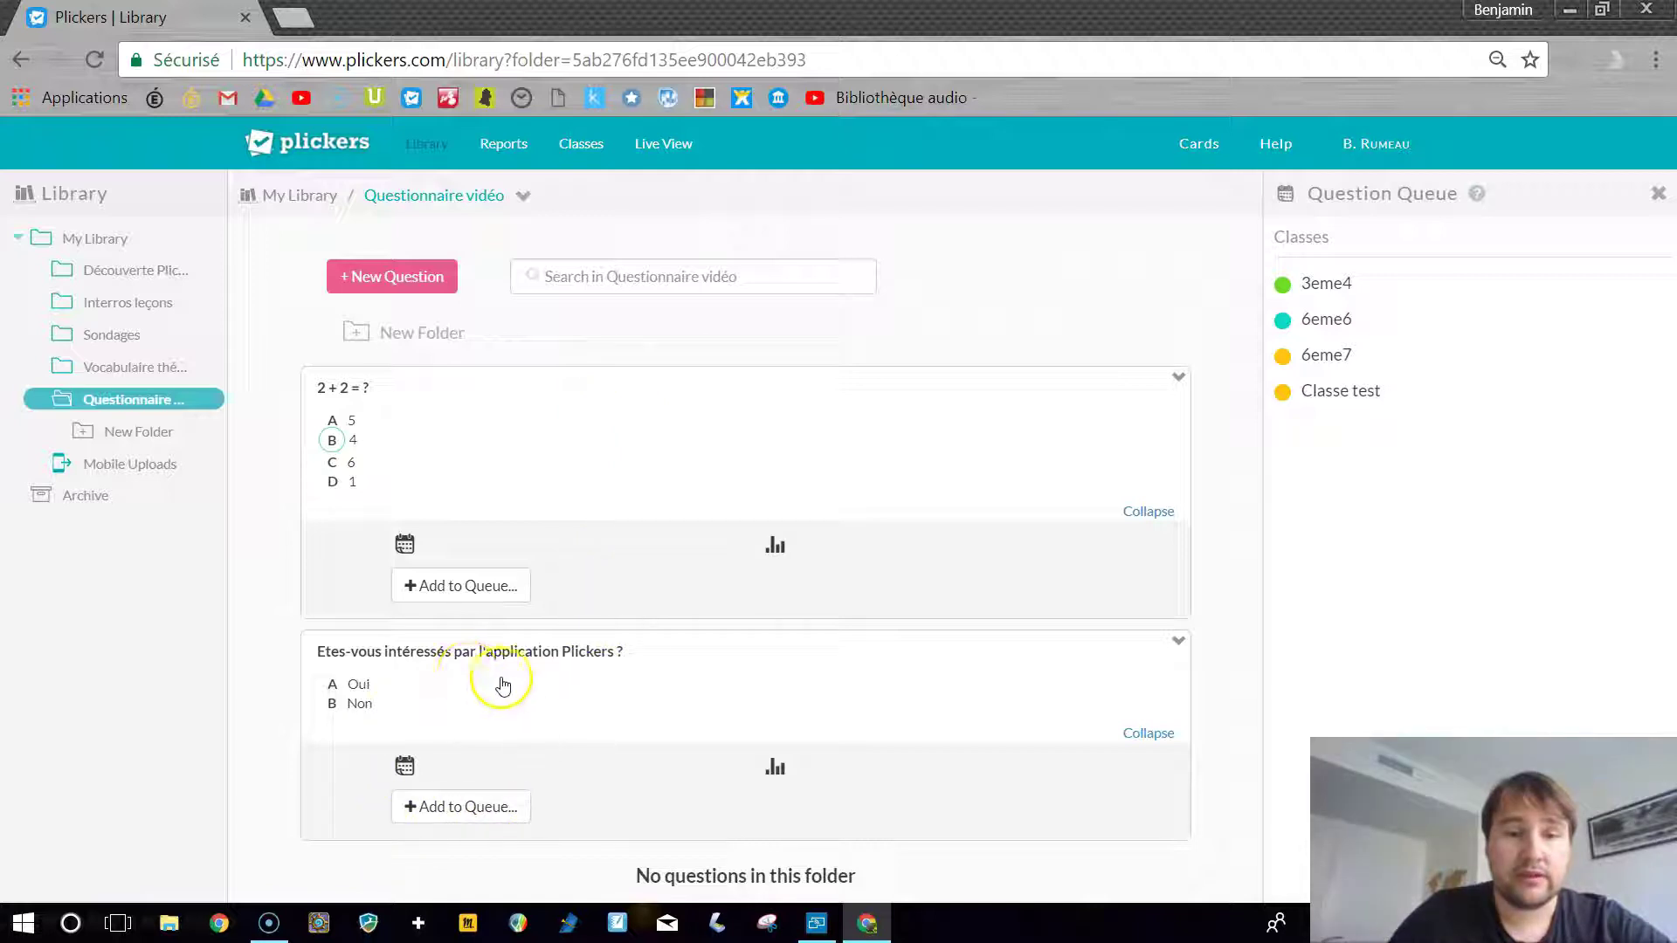
Add the question "Etes-vous intéressés par l'application Plickers ?" to the queue of Classe test
{"action": "left_click", "coordinate": [457, 811]}
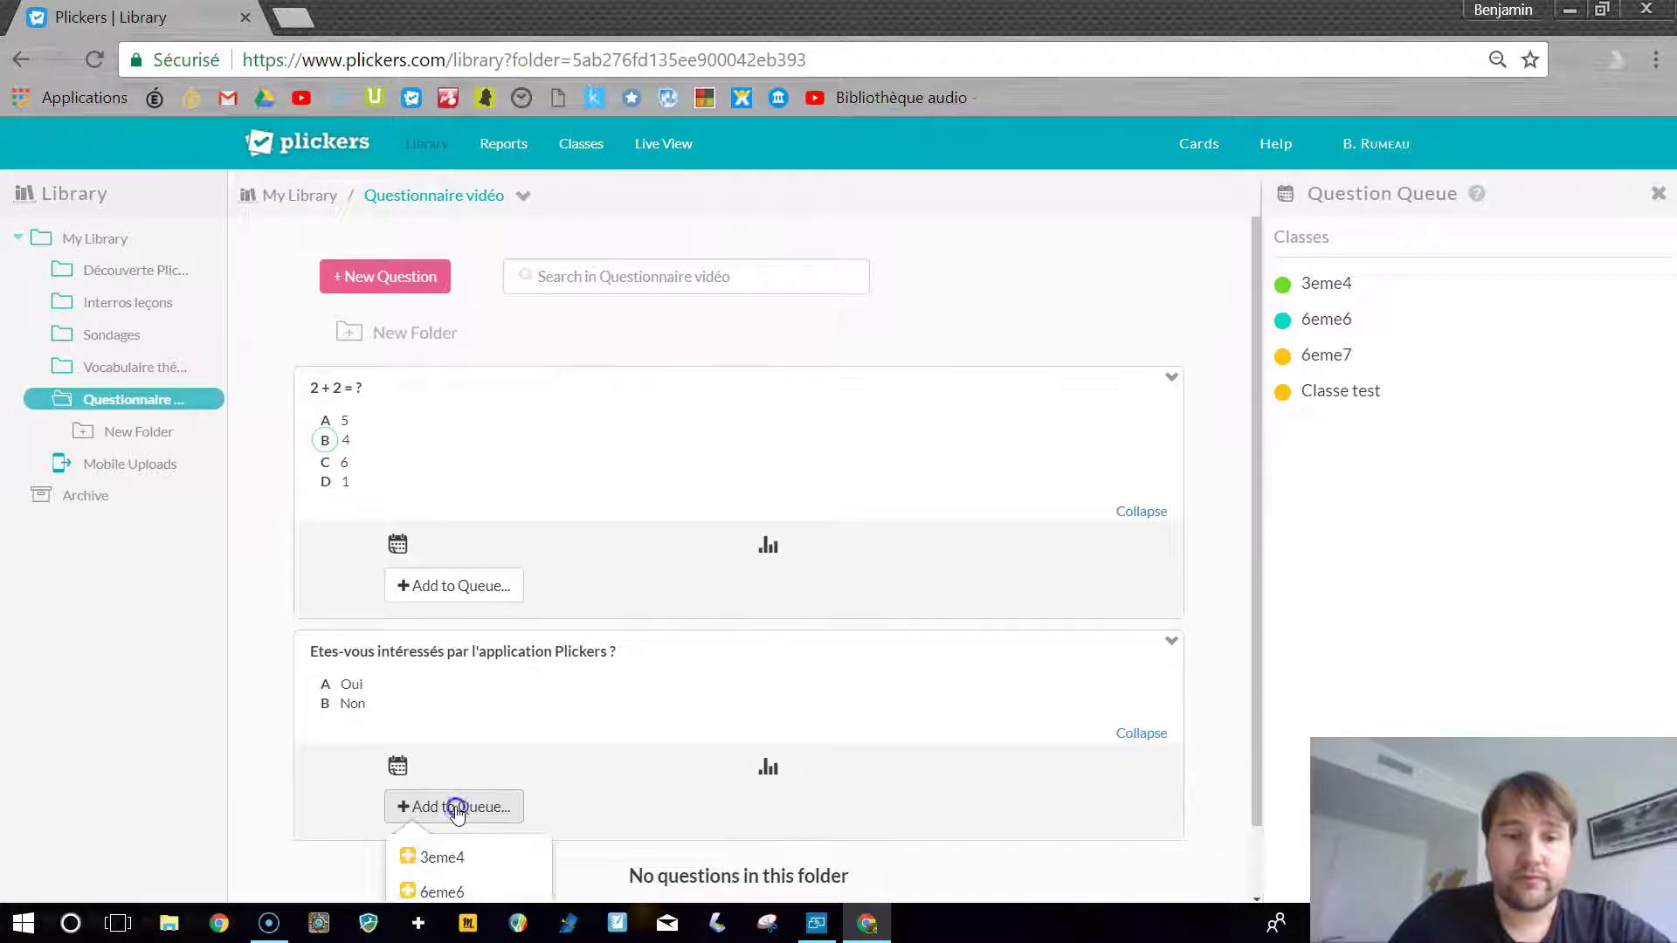
{"action": "scroll", "coordinate": [458, 805], "scroll_direction": "down", "scroll_amount": 1}
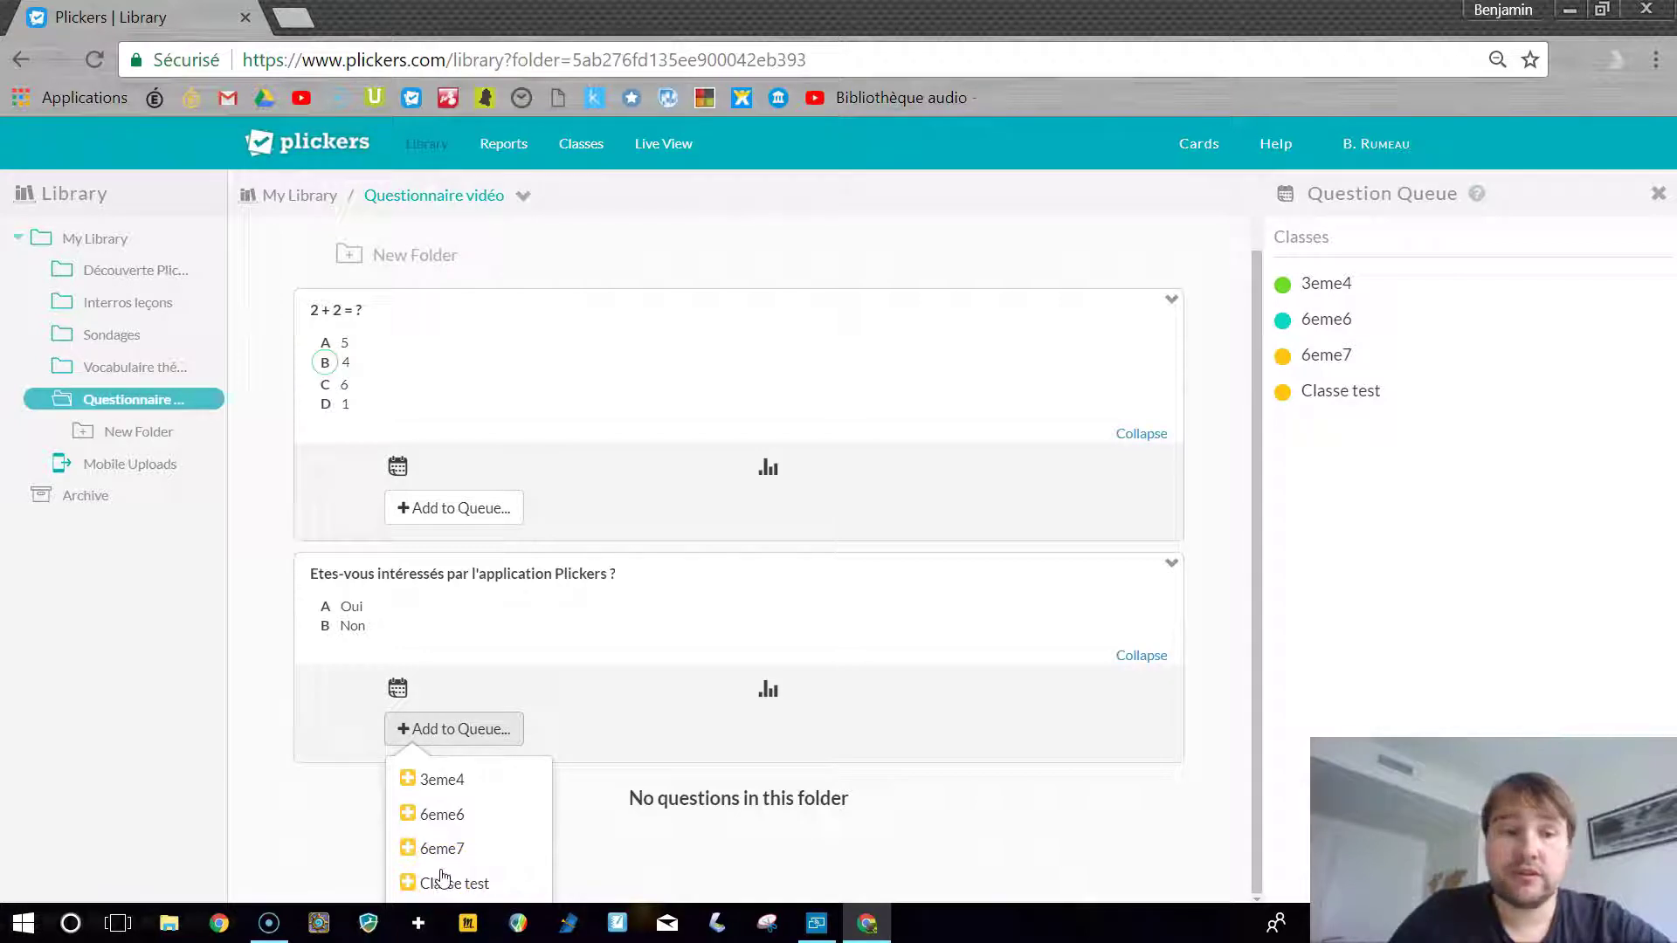
{"action": "left_click", "coordinate": [445, 781]}
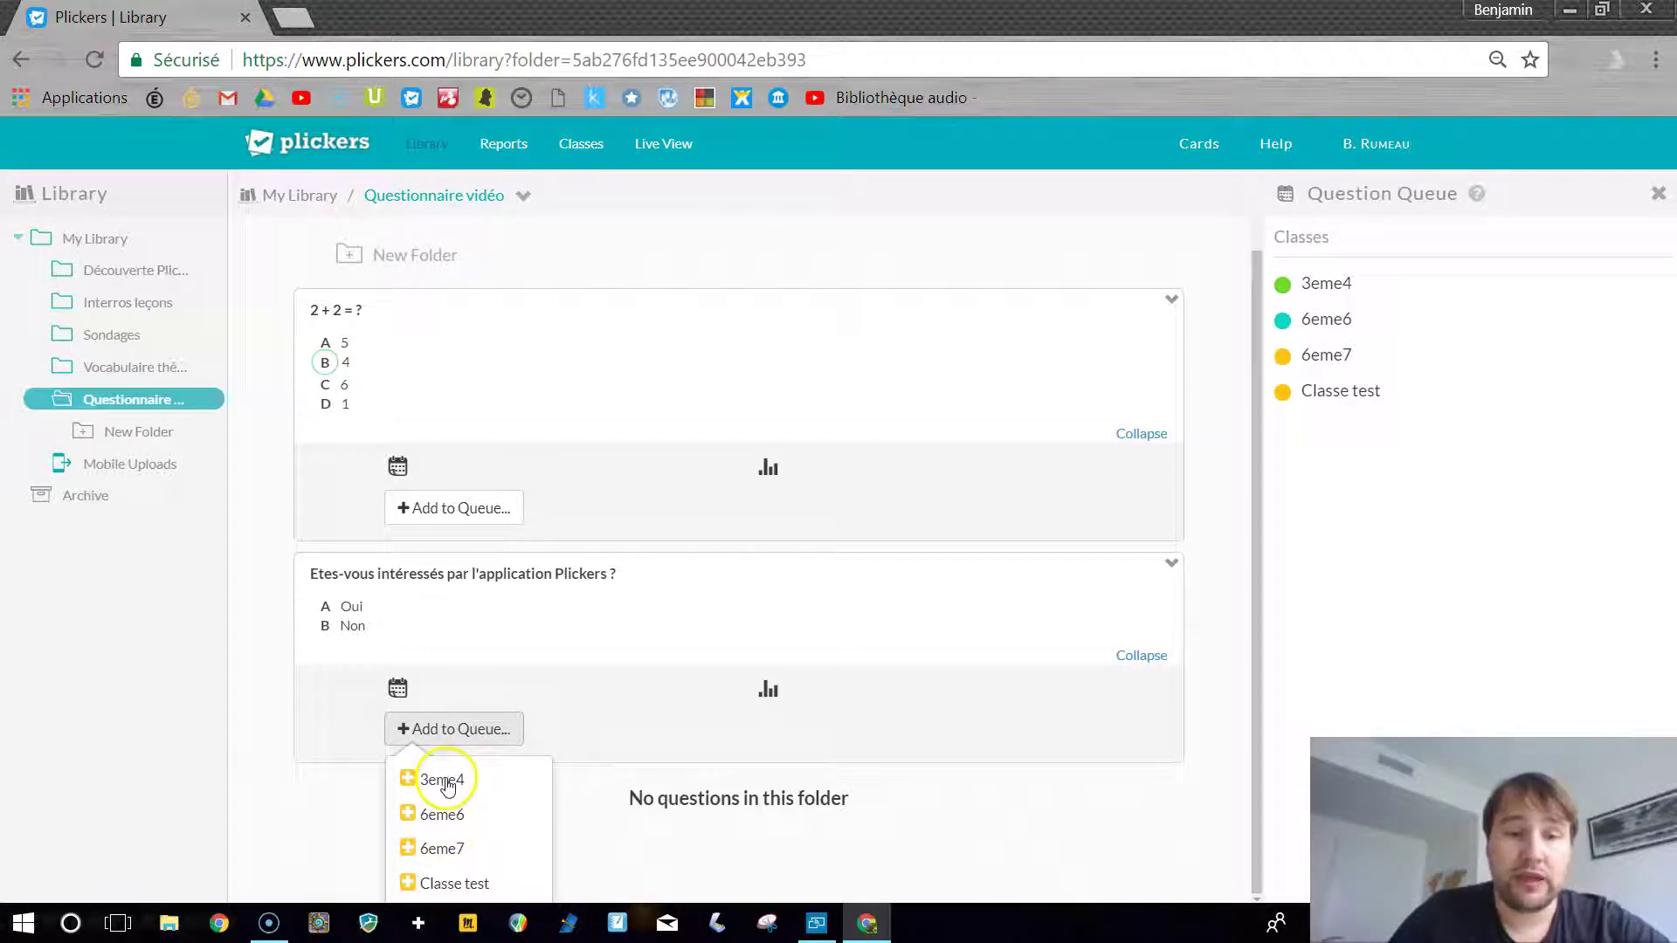
{"action": "left_click", "coordinate": [454, 884]}
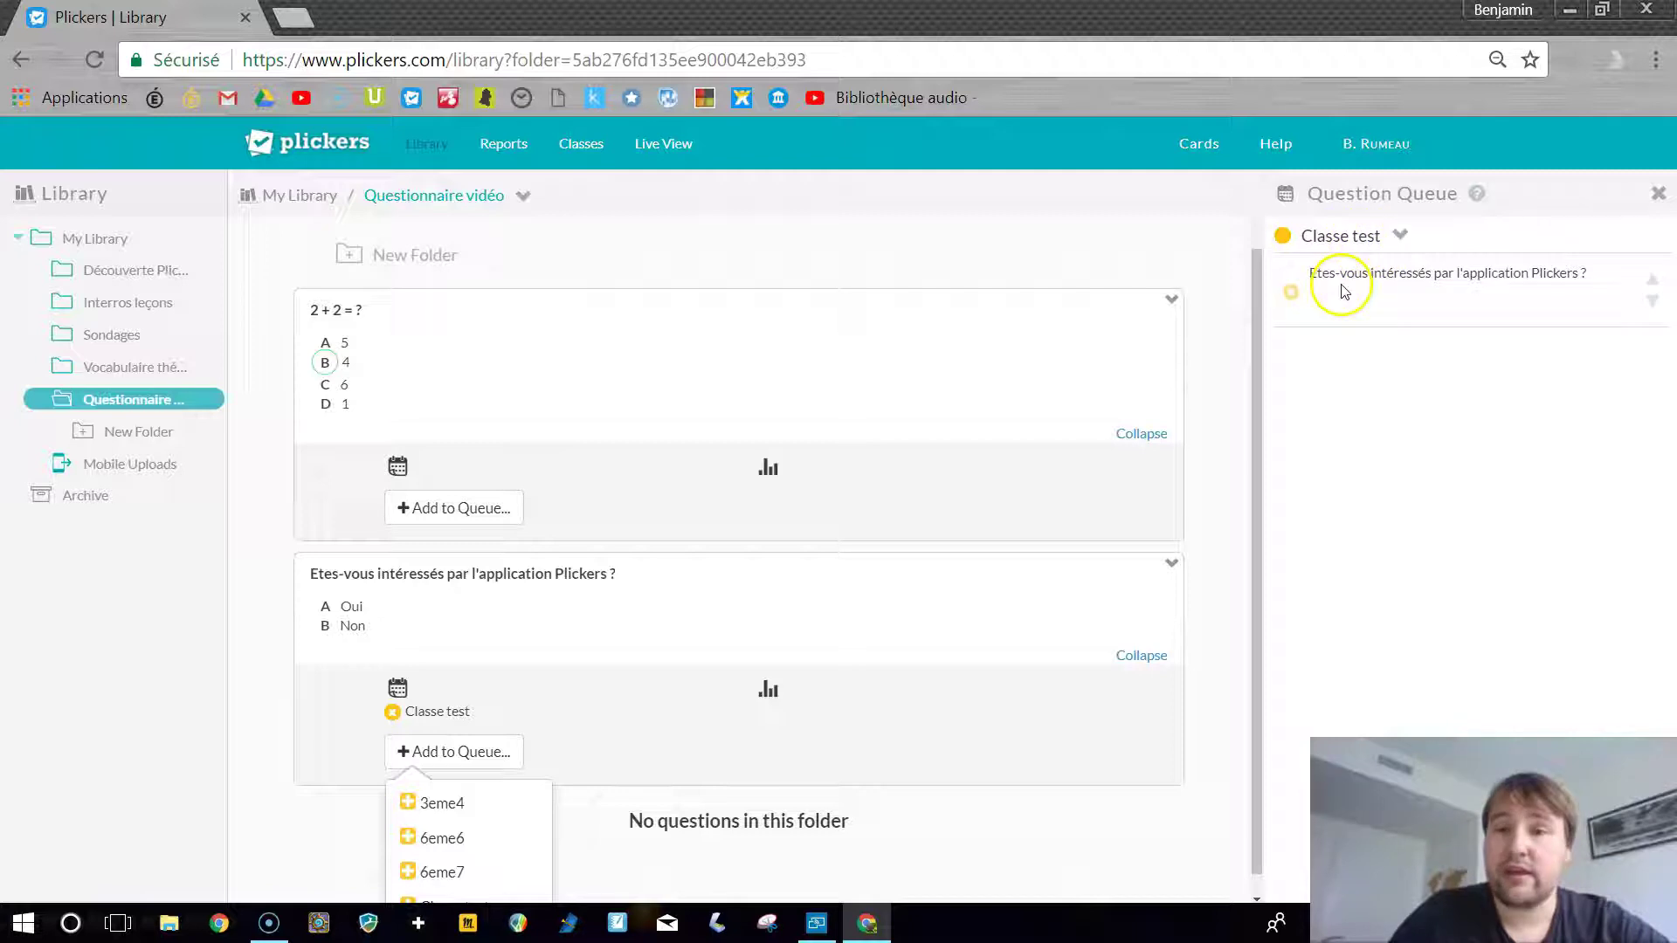
{"action": "left_click", "coordinate": [1559, 291]}
{"action": "left_click", "coordinate": [733, 338]}
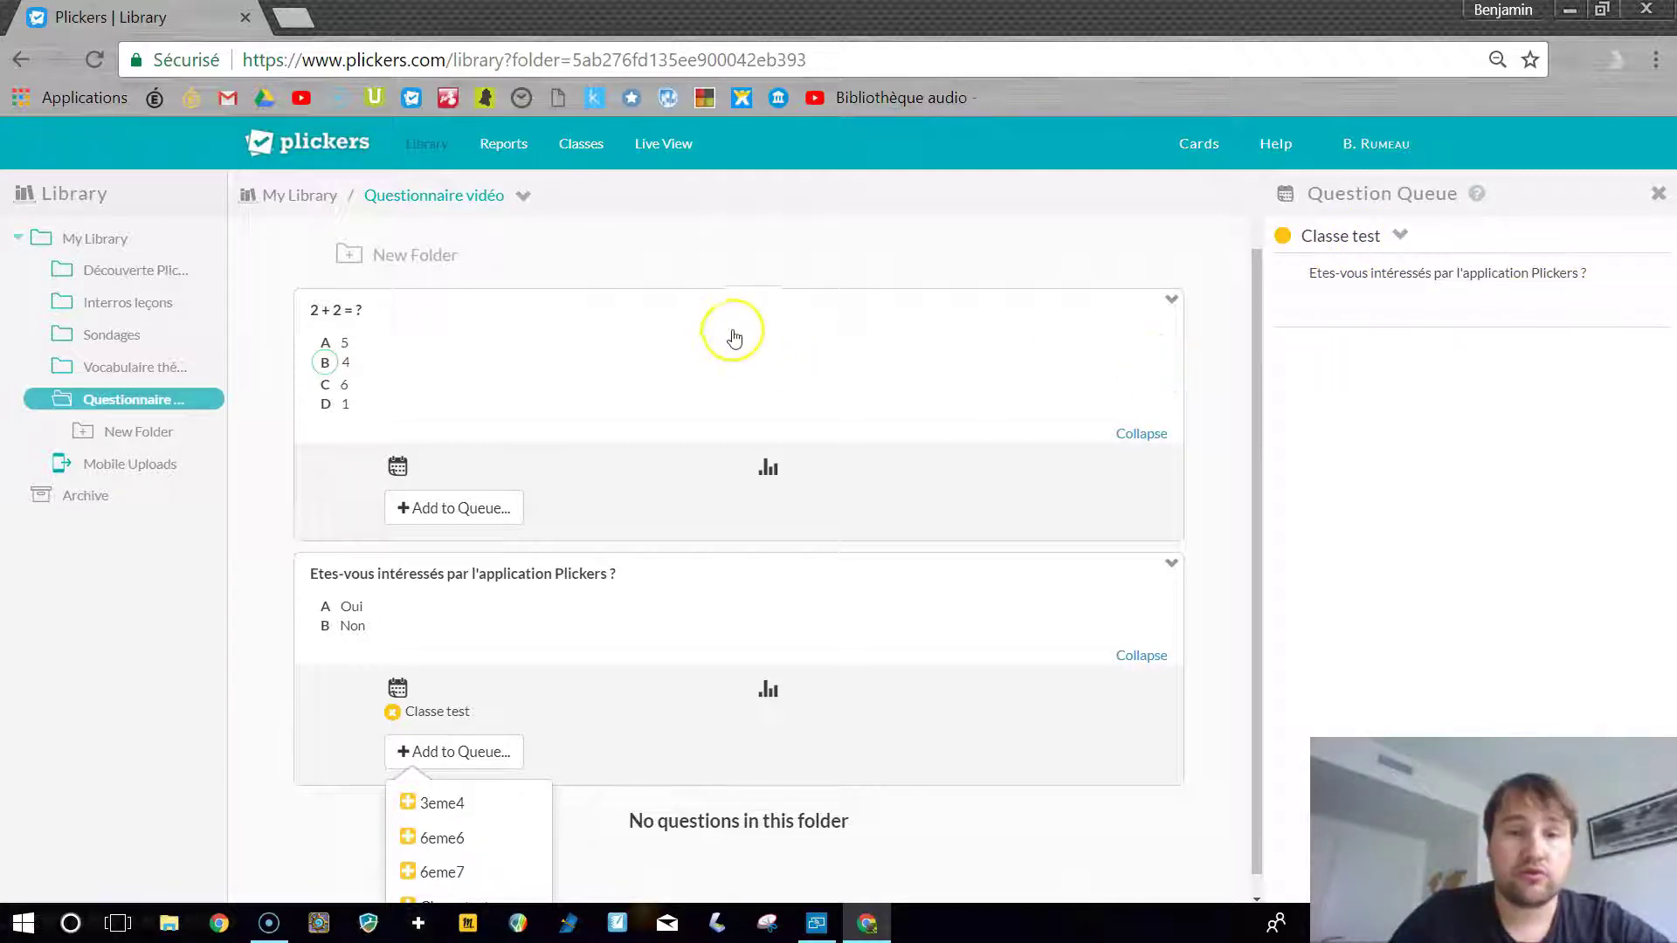
Add the "2 + 2 = ?" question to the Classe test queue and try to move the Plickers question up in it
{"action": "left_click", "coordinate": [456, 512]}
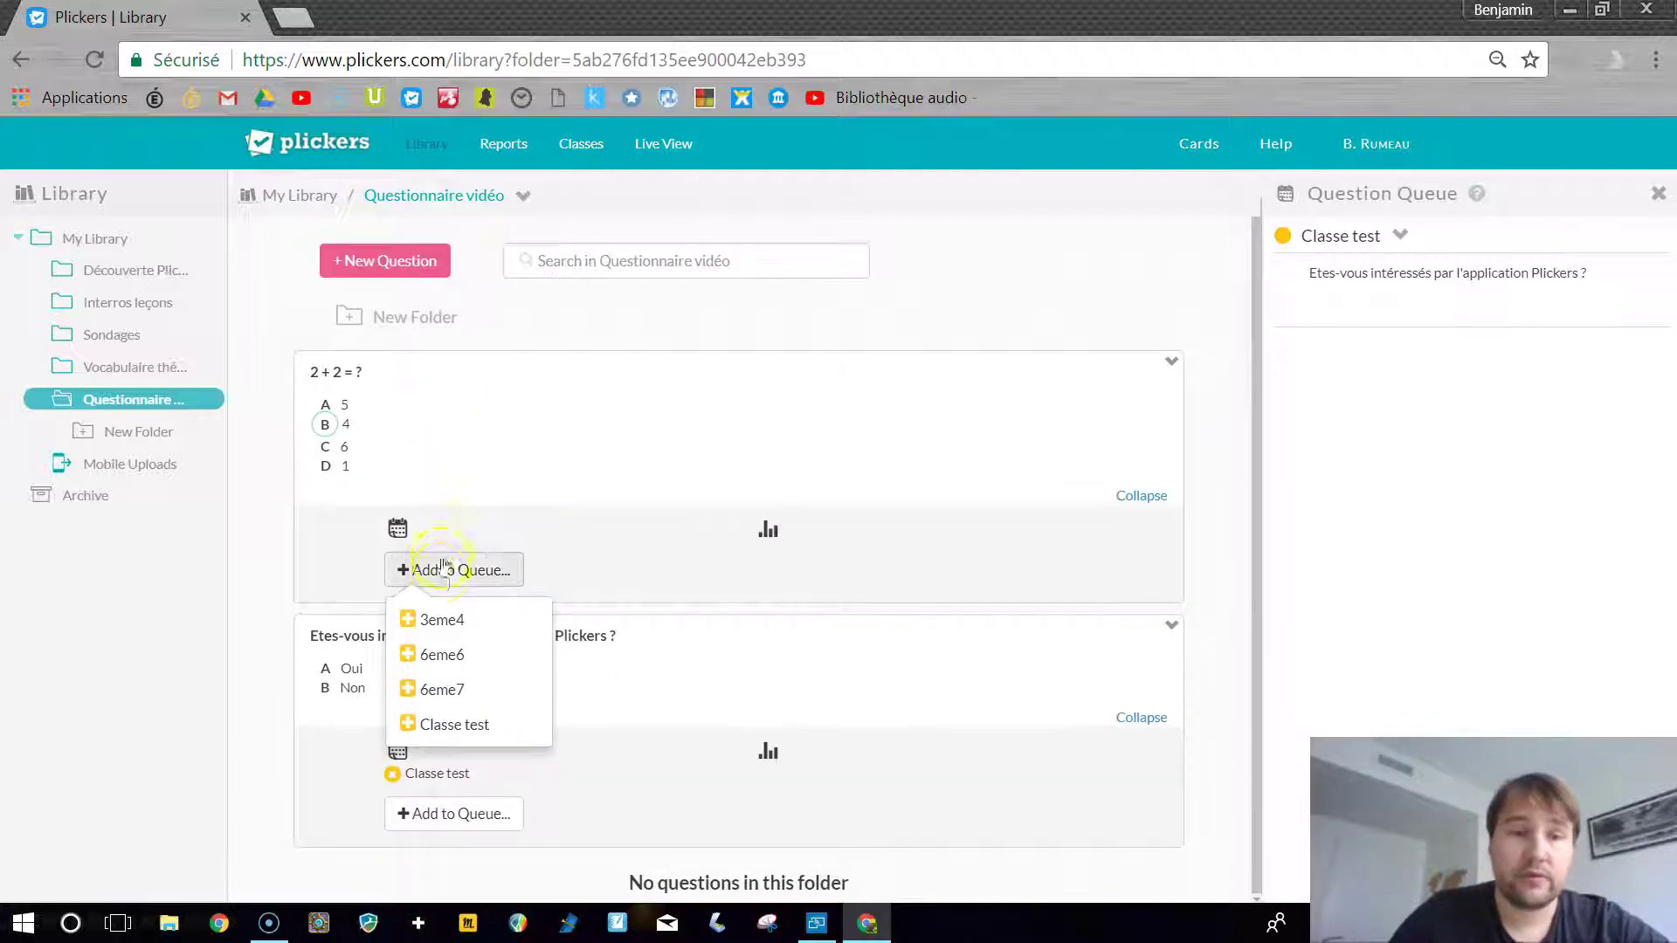
{"action": "left_click", "coordinate": [438, 726]}
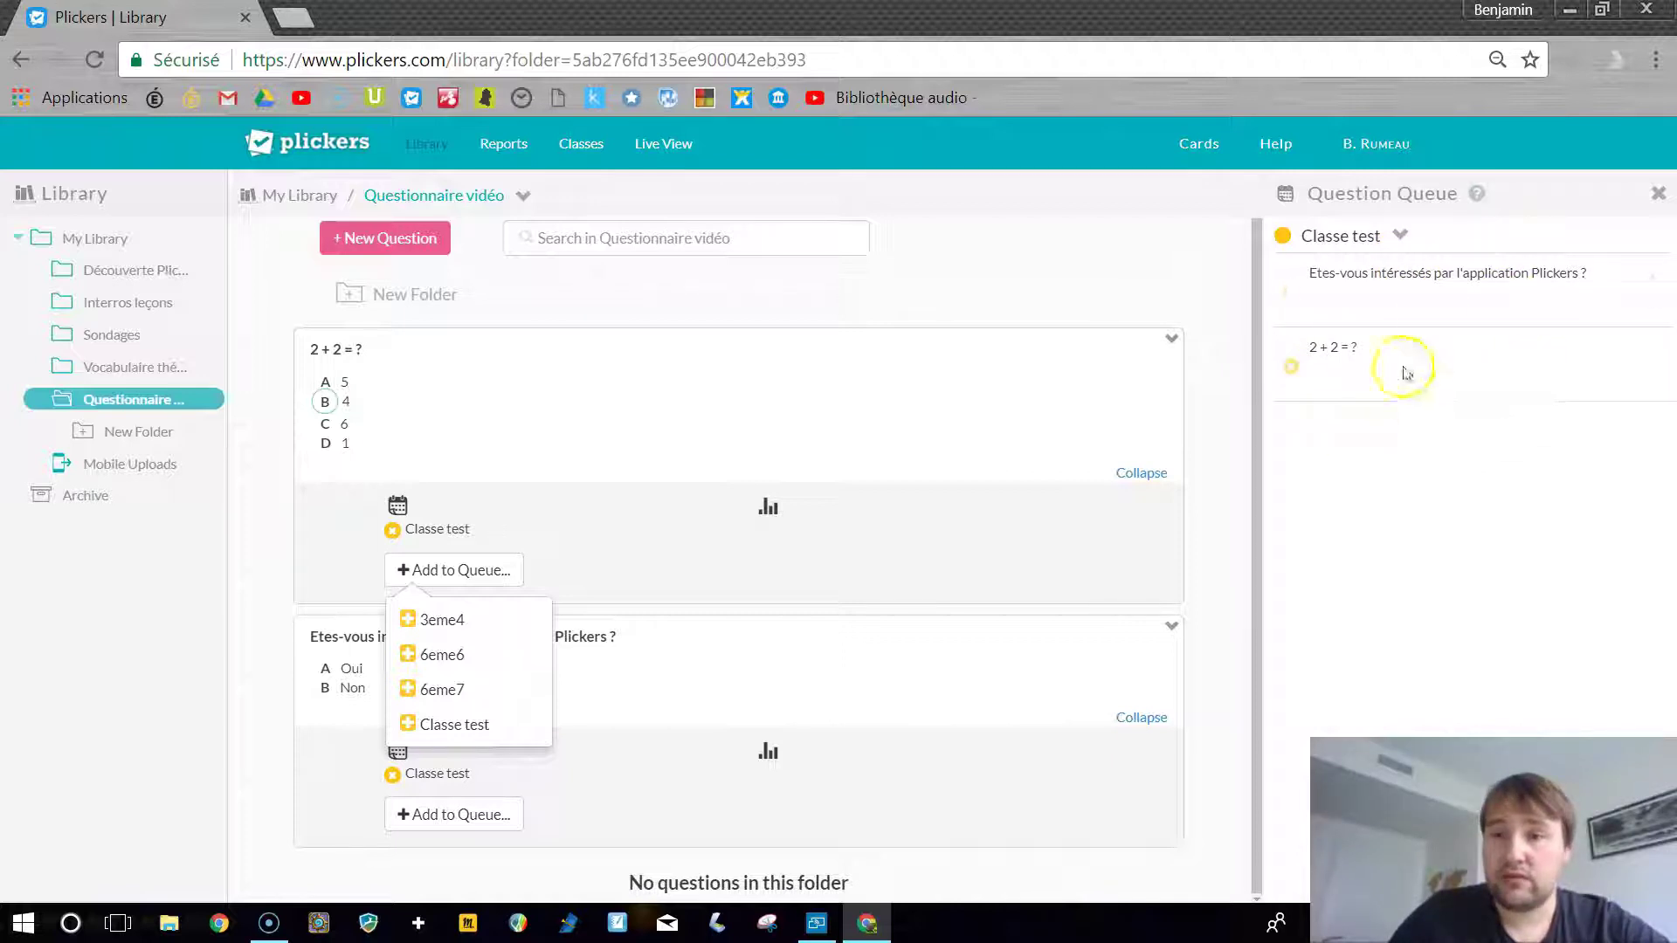
{"action": "left_click", "coordinate": [1436, 320]}
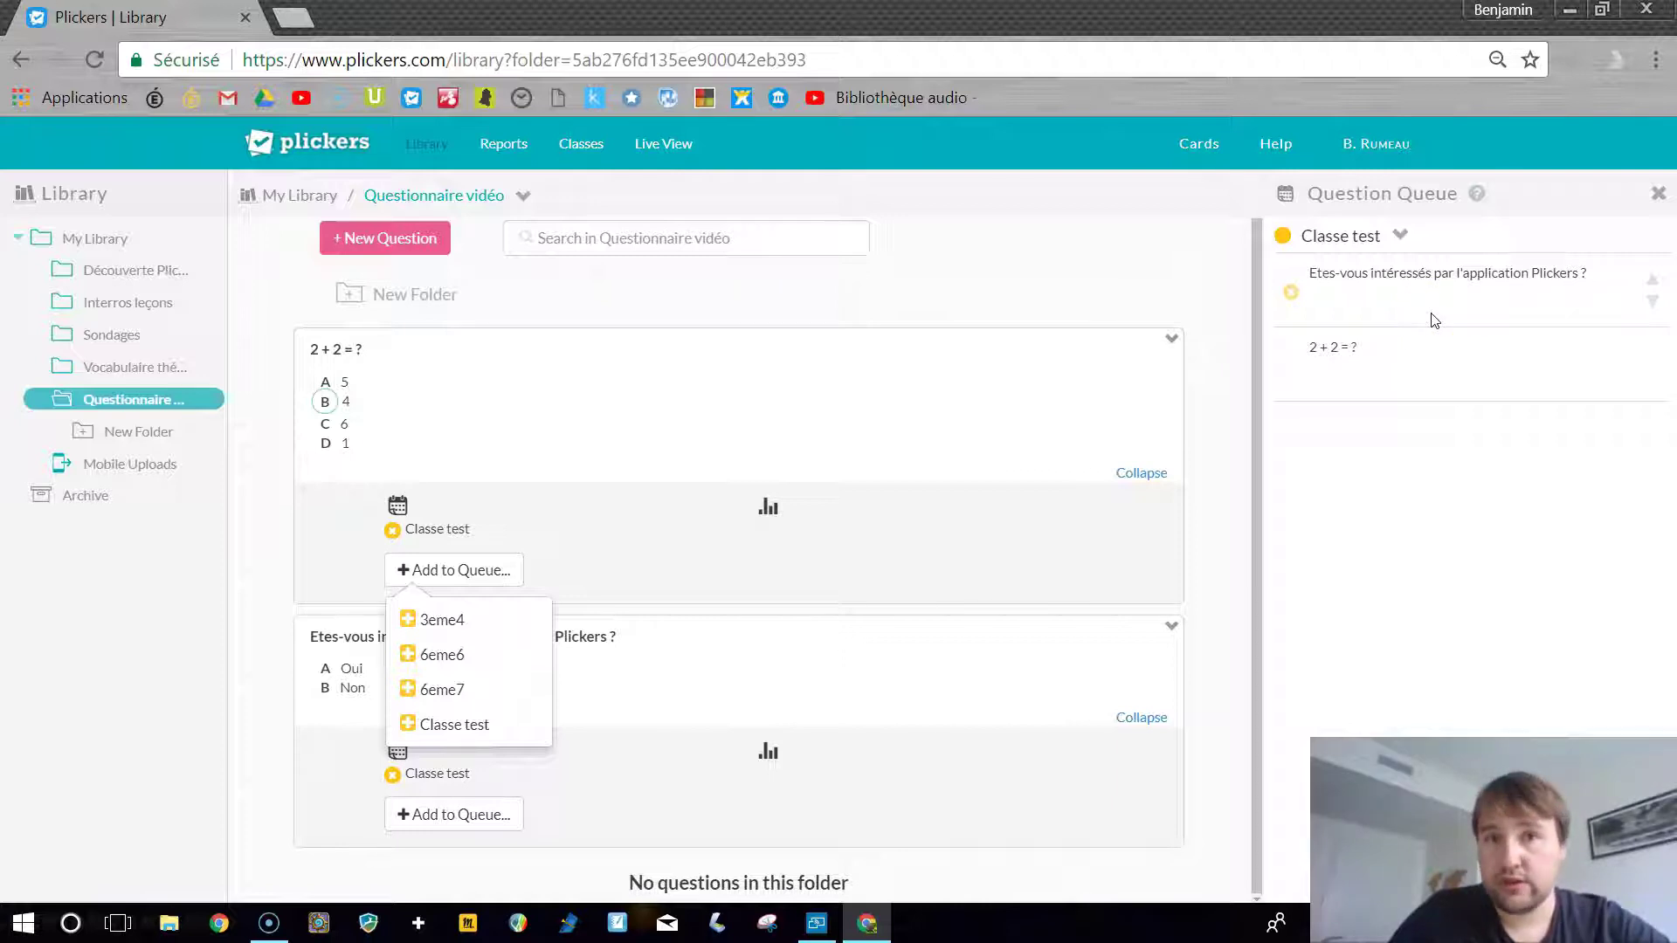
{"action": "left_click", "coordinate": [1435, 310]}
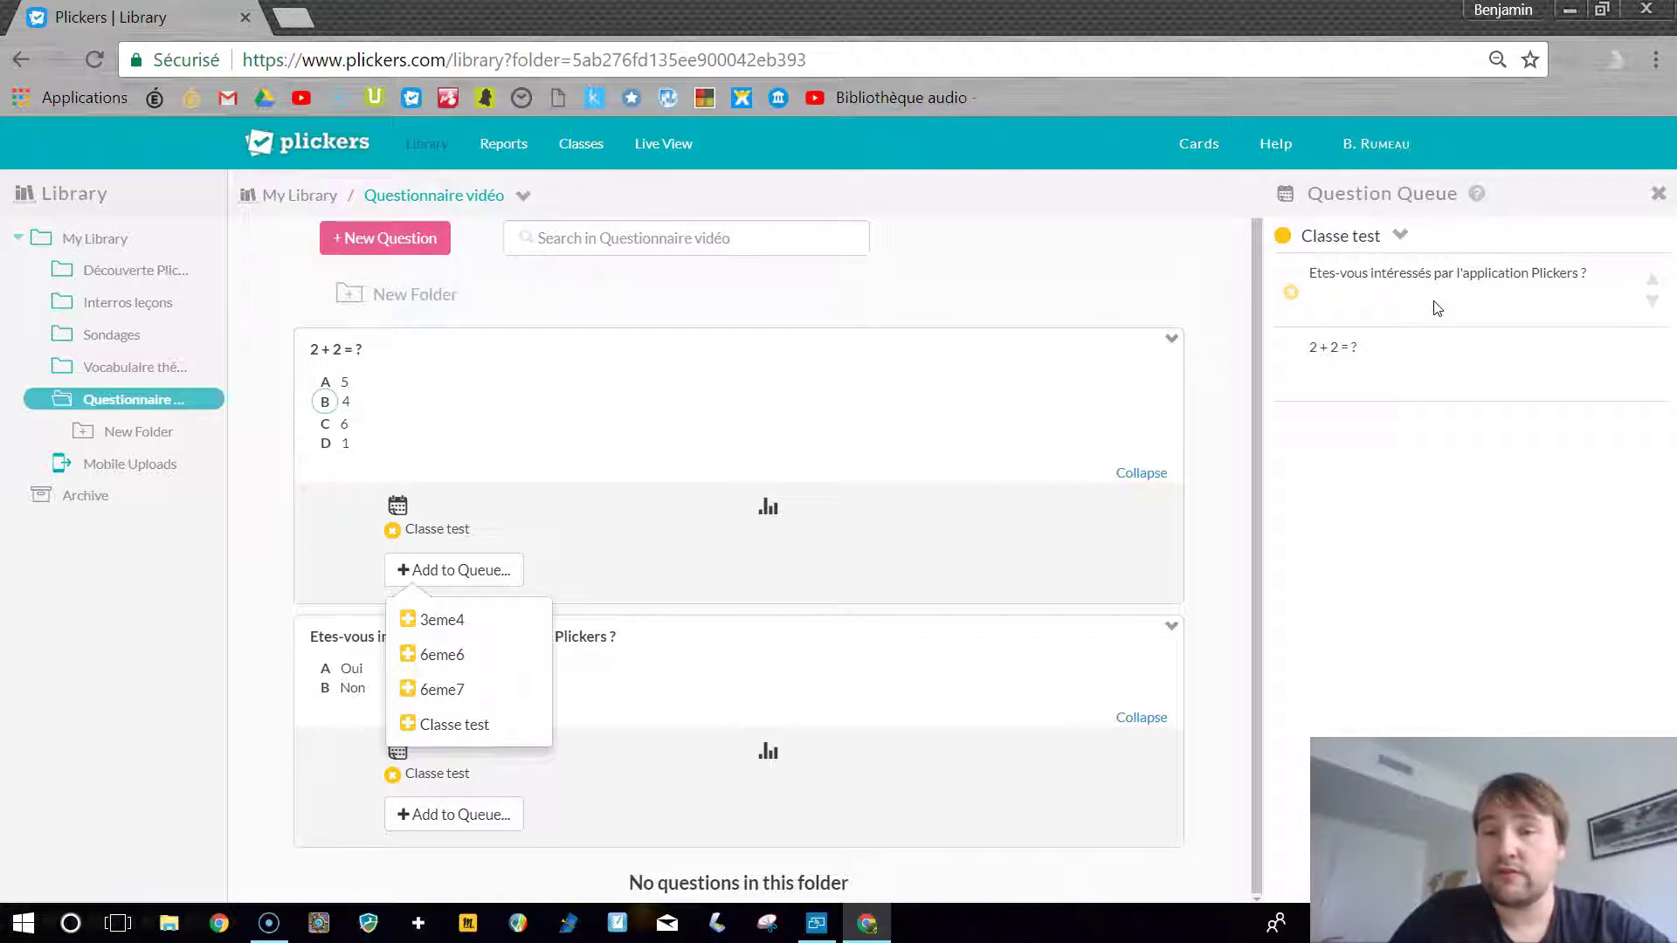
{"action": "left_click", "coordinate": [1651, 284]}
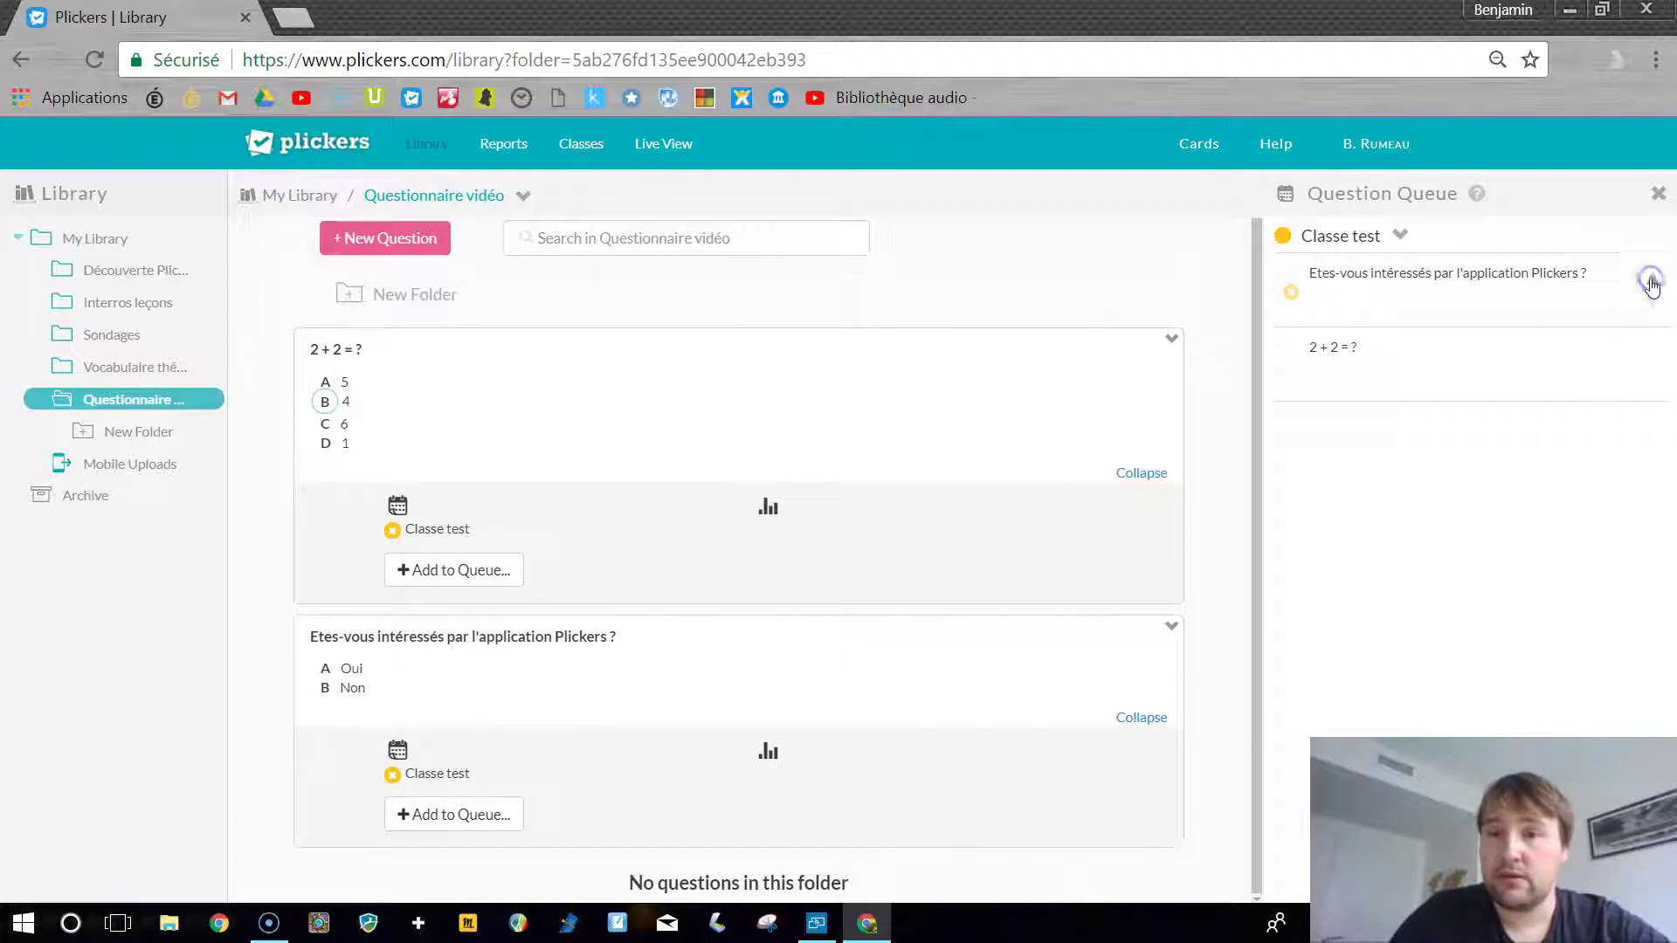
Move the Plickers question below "2 + 2 = ?" in the Classe test queue and return it to first place
{"action": "left_click", "coordinate": [1652, 303]}
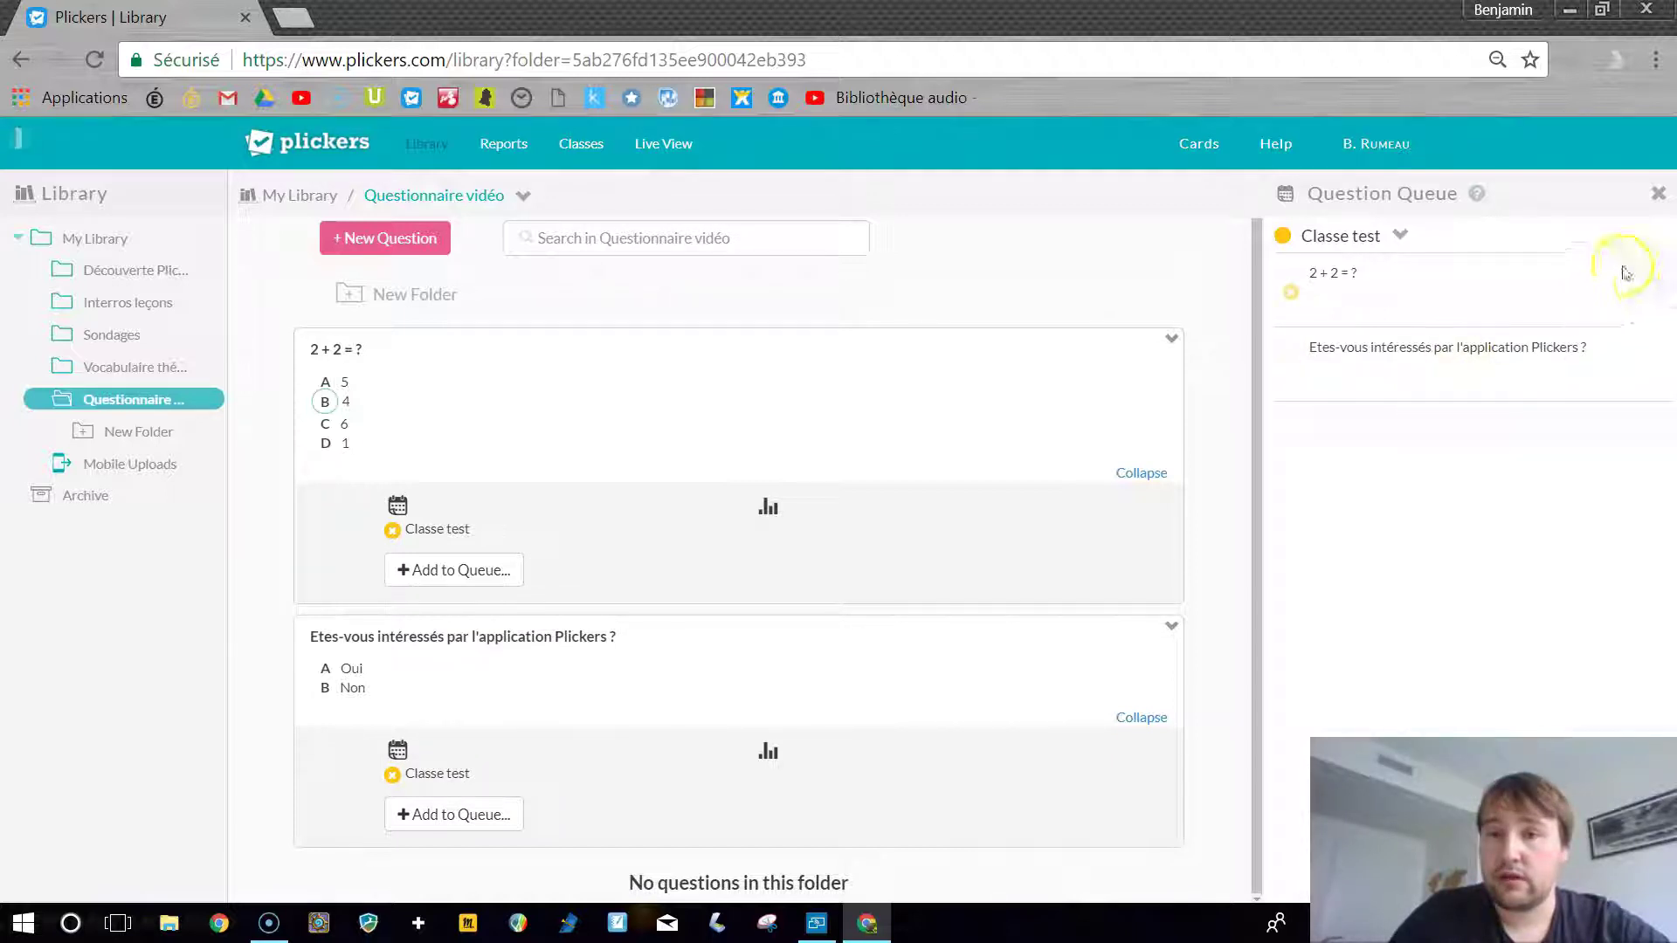
{"action": "left_click", "coordinate": [1653, 297]}
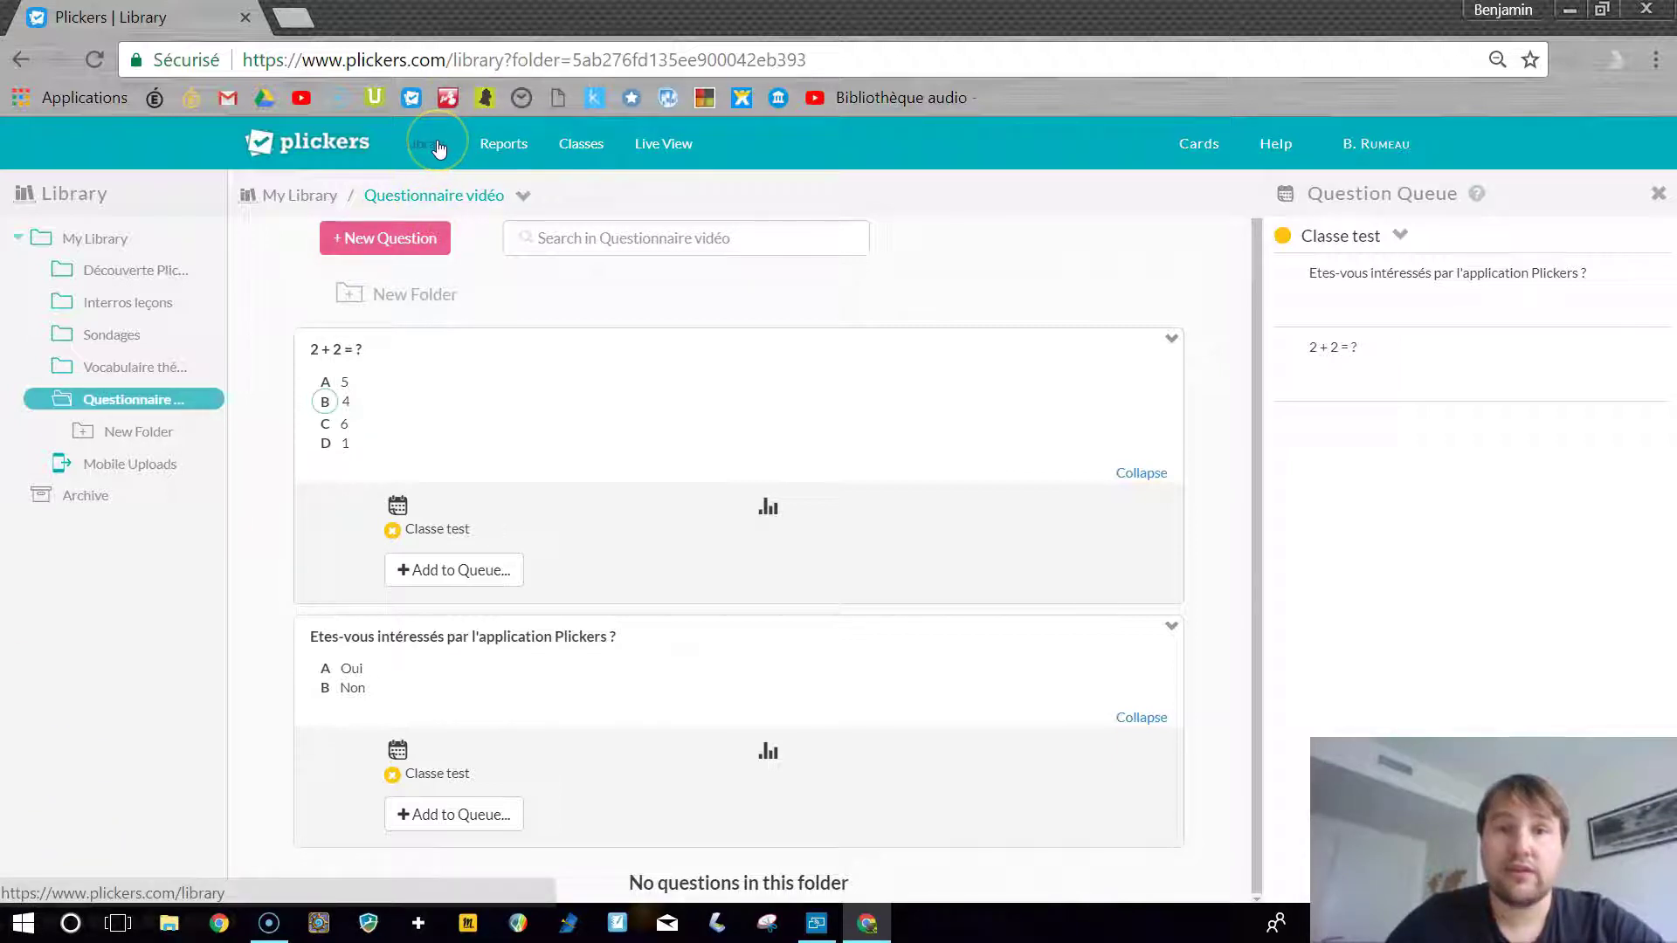
Open Live View and arrange its browser window side by side with the Se connecter phone mirror window
{"action": "left_click", "coordinate": [668, 150]}
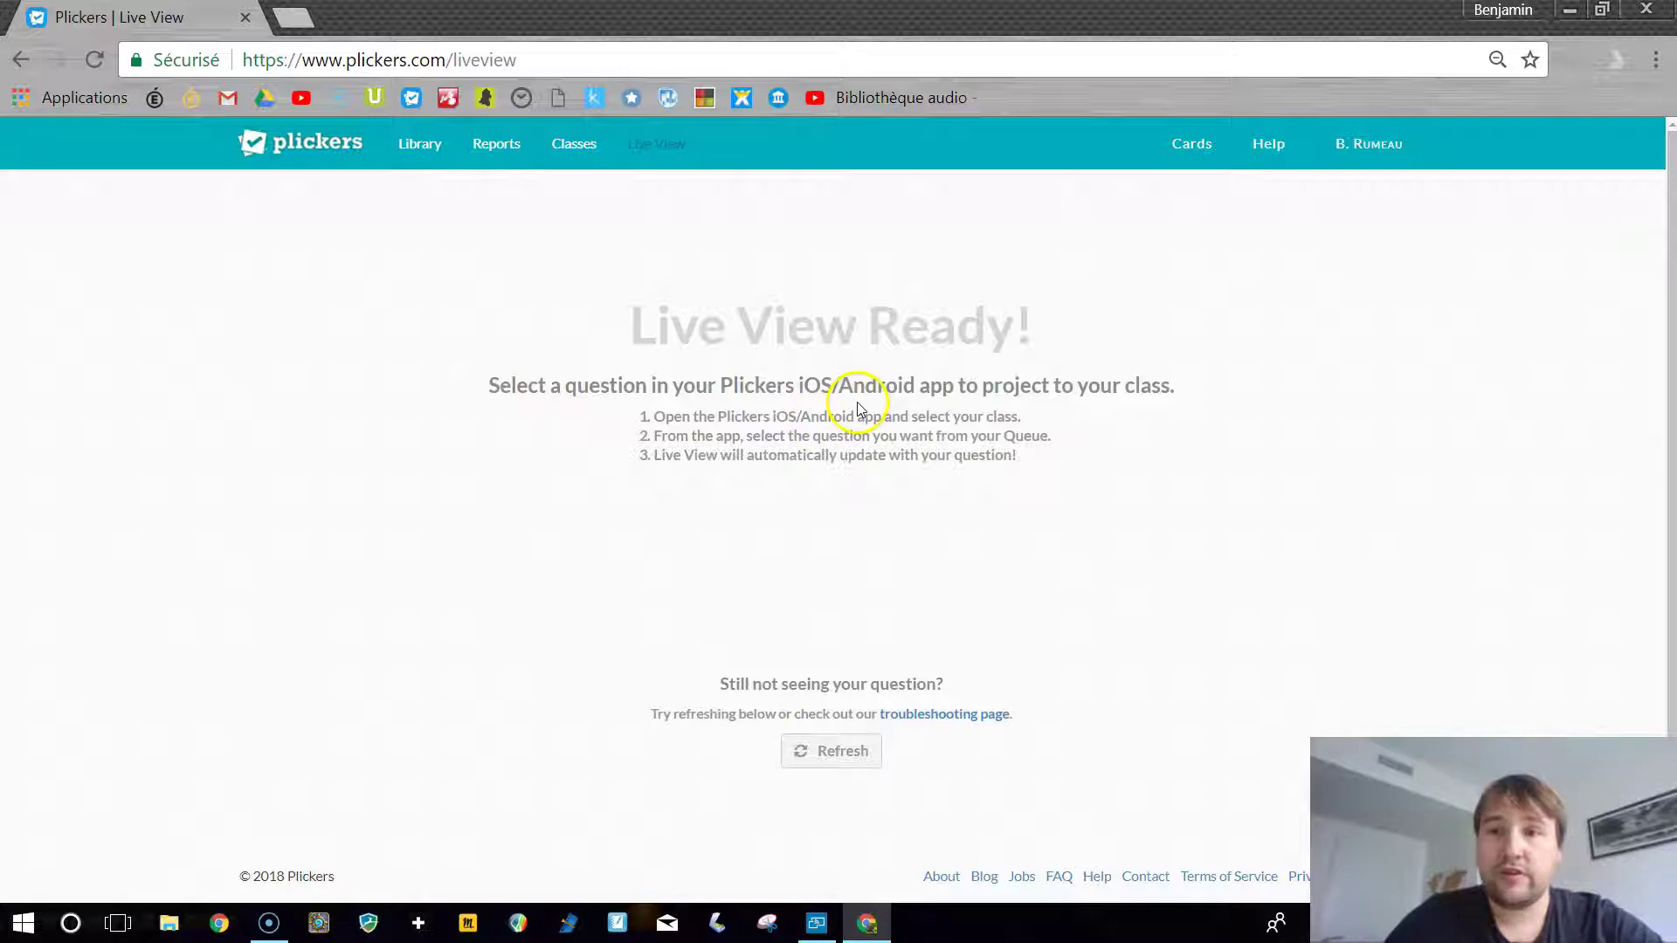
{"action": "left_click", "coordinate": [1603, 11]}
{"action": "left_click_drag", "start_coordinate": [981, 30], "coordinate": [5, 196]}
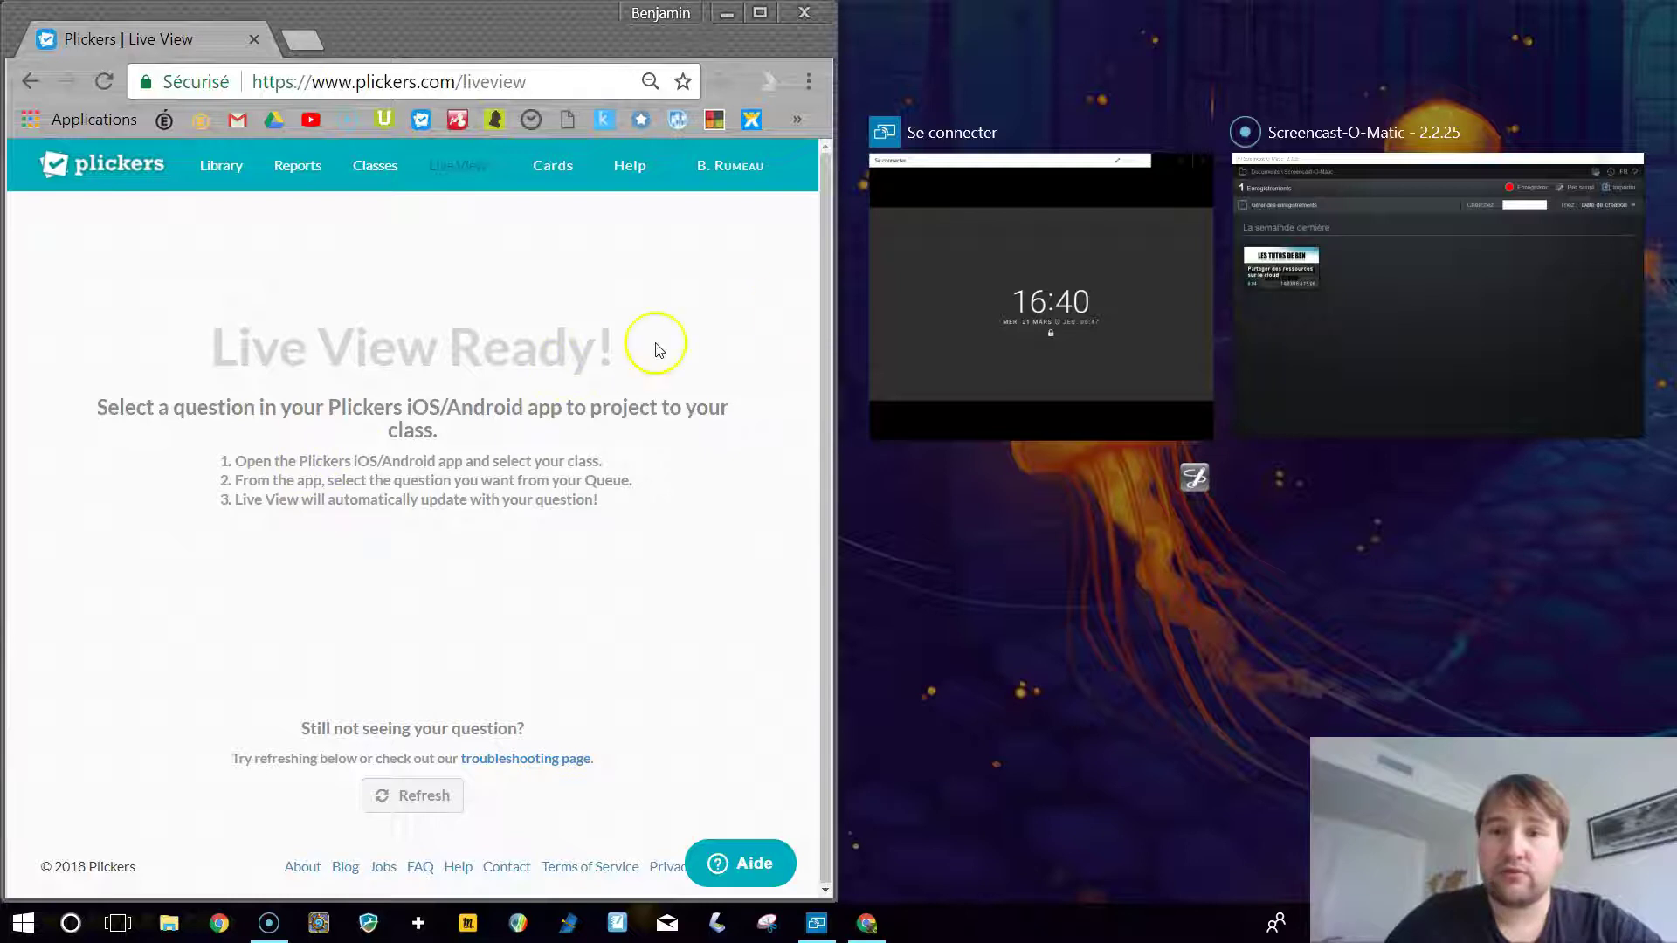
{"action": "left_click", "coordinate": [1013, 286]}
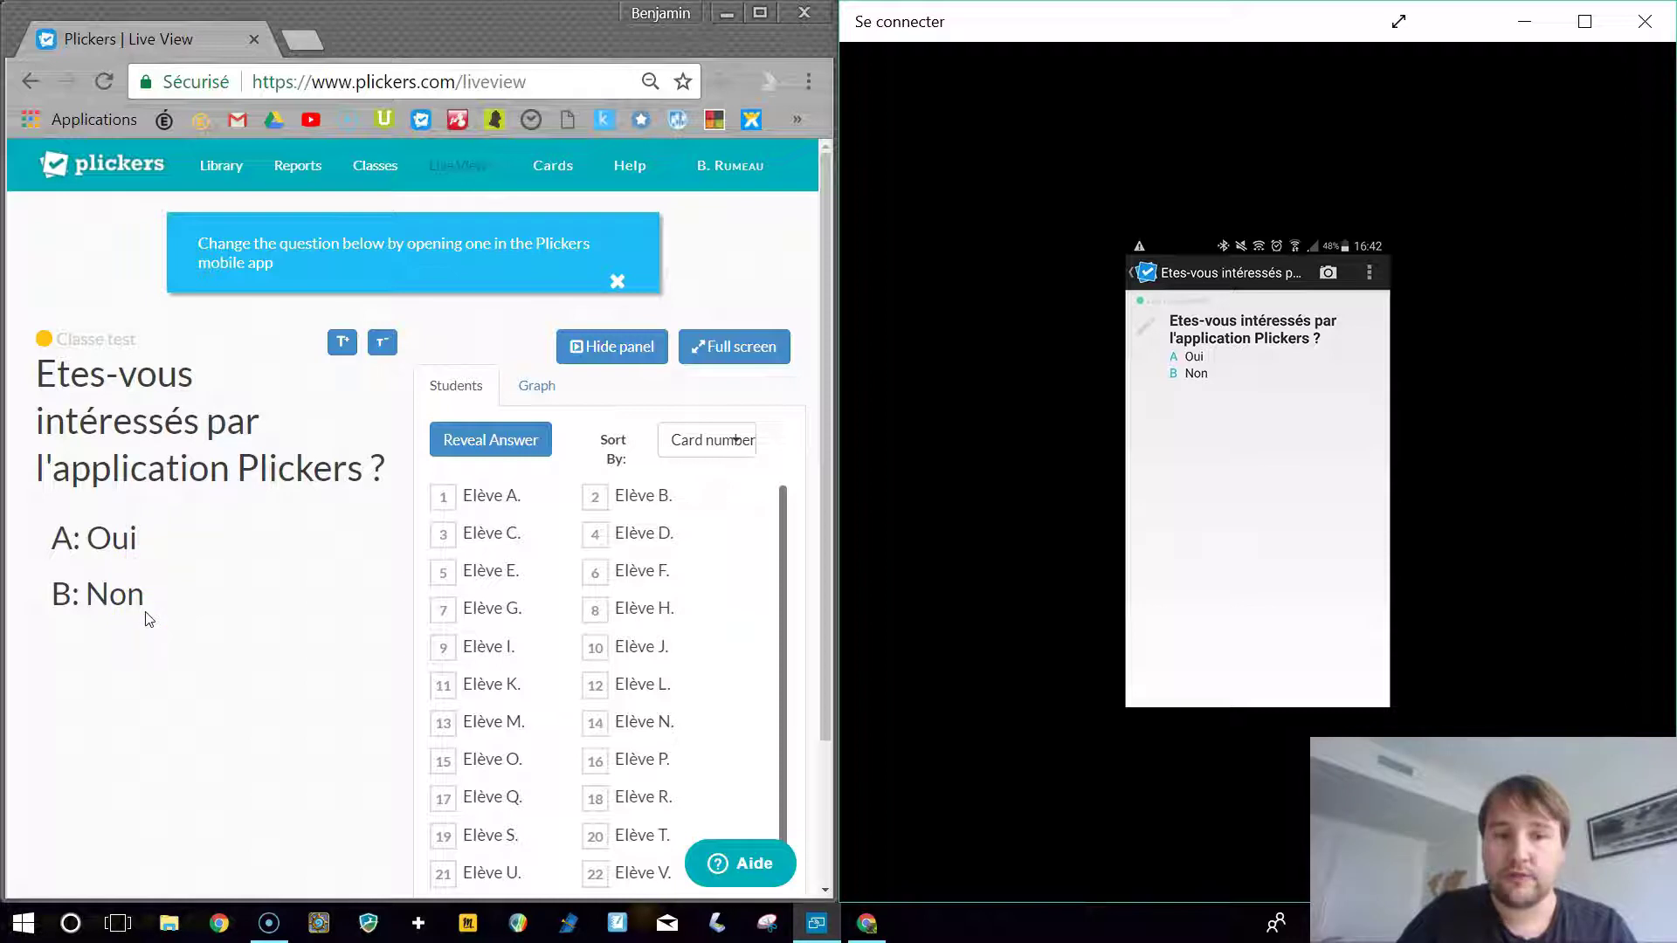
Check the student list in Live View and start scanning answer cards for the Plickers question on the mirrored phone
{"action": "scroll", "coordinate": [556, 523], "scroll_direction": "down", "scroll_amount": 3}
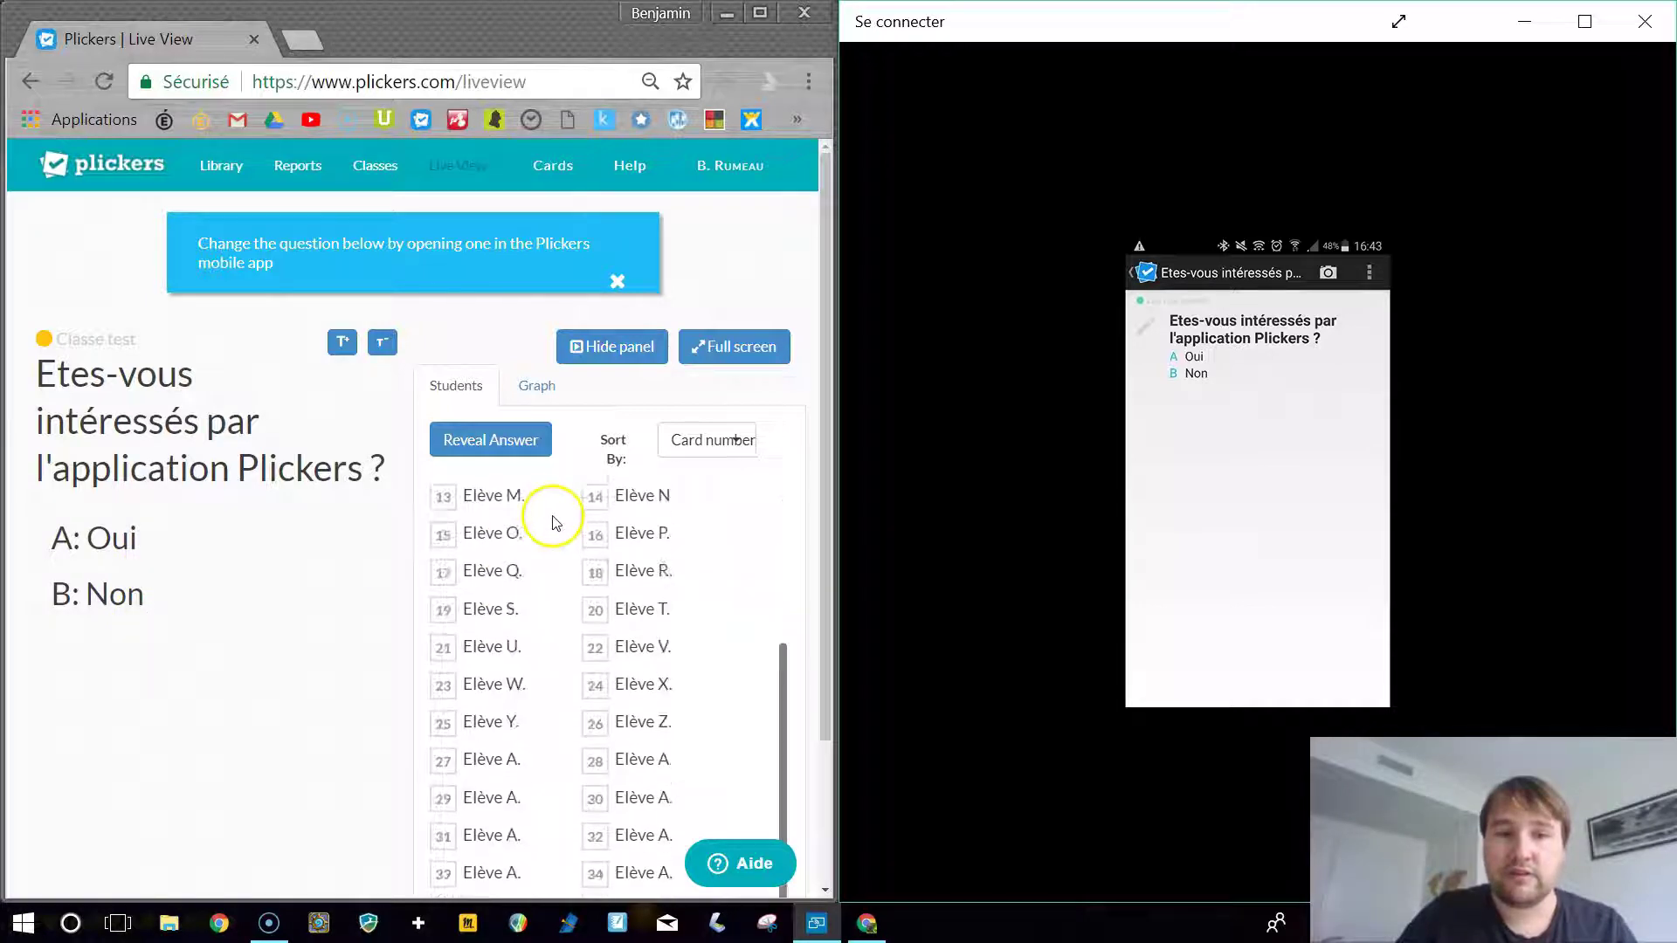
{"action": "scroll", "coordinate": [556, 523], "scroll_direction": "down", "scroll_amount": 3}
{"action": "scroll", "coordinate": [199, 479], "scroll_direction": "up", "scroll_amount": 3}
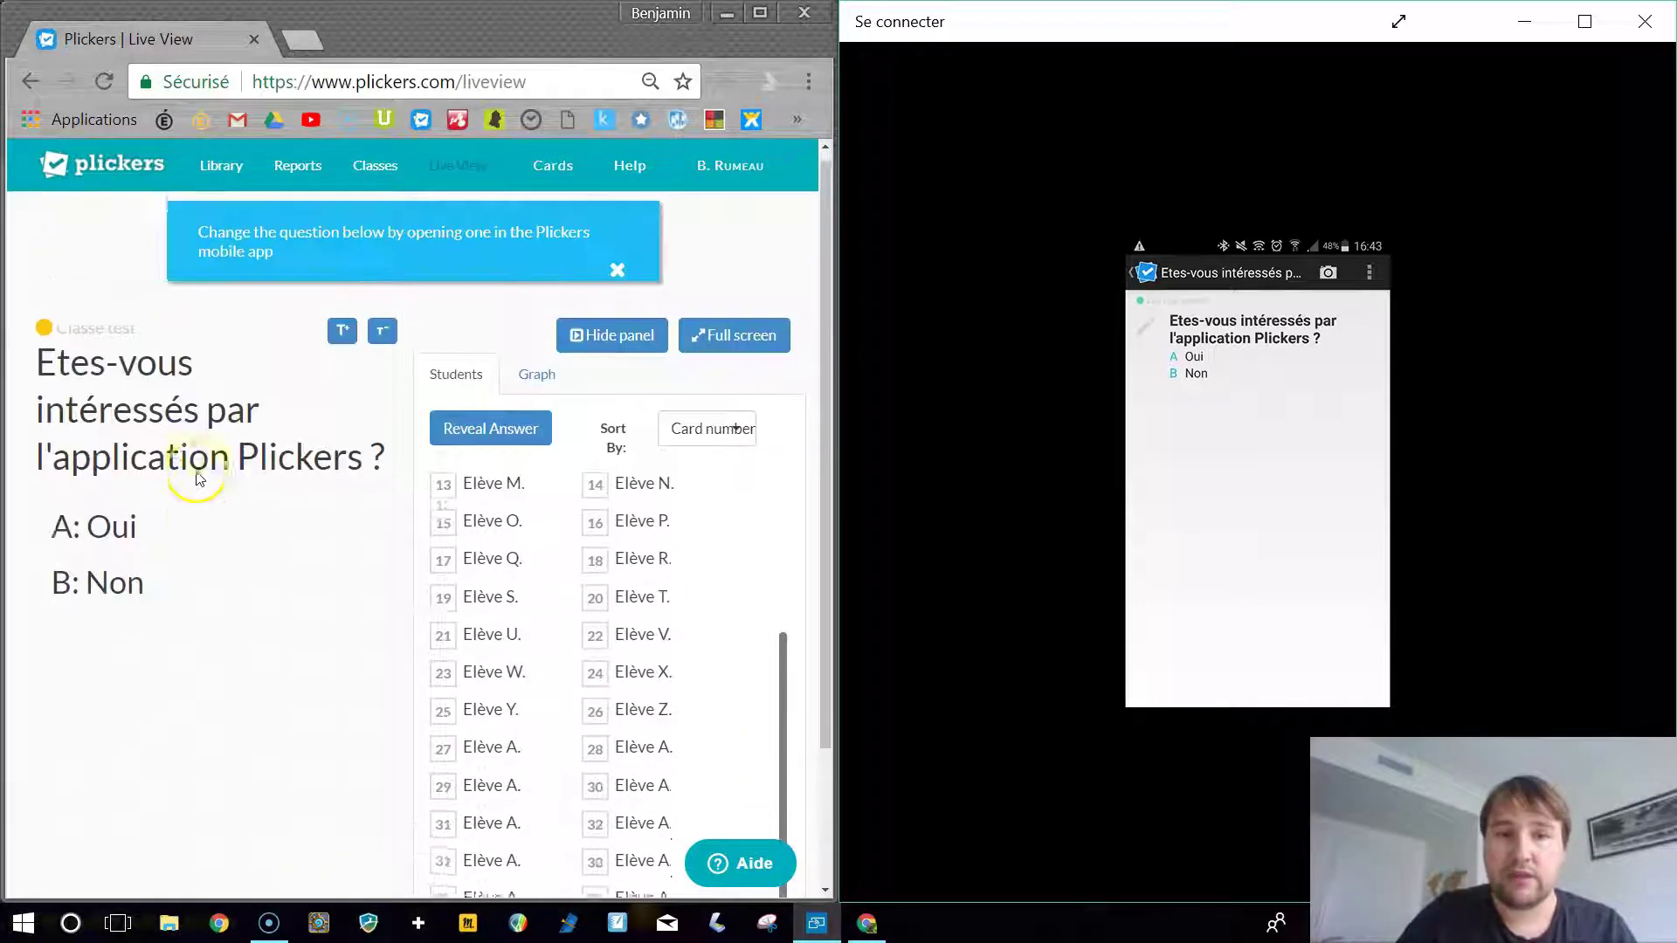
{"action": "scroll", "coordinate": [199, 479], "scroll_direction": "down", "scroll_amount": 2}
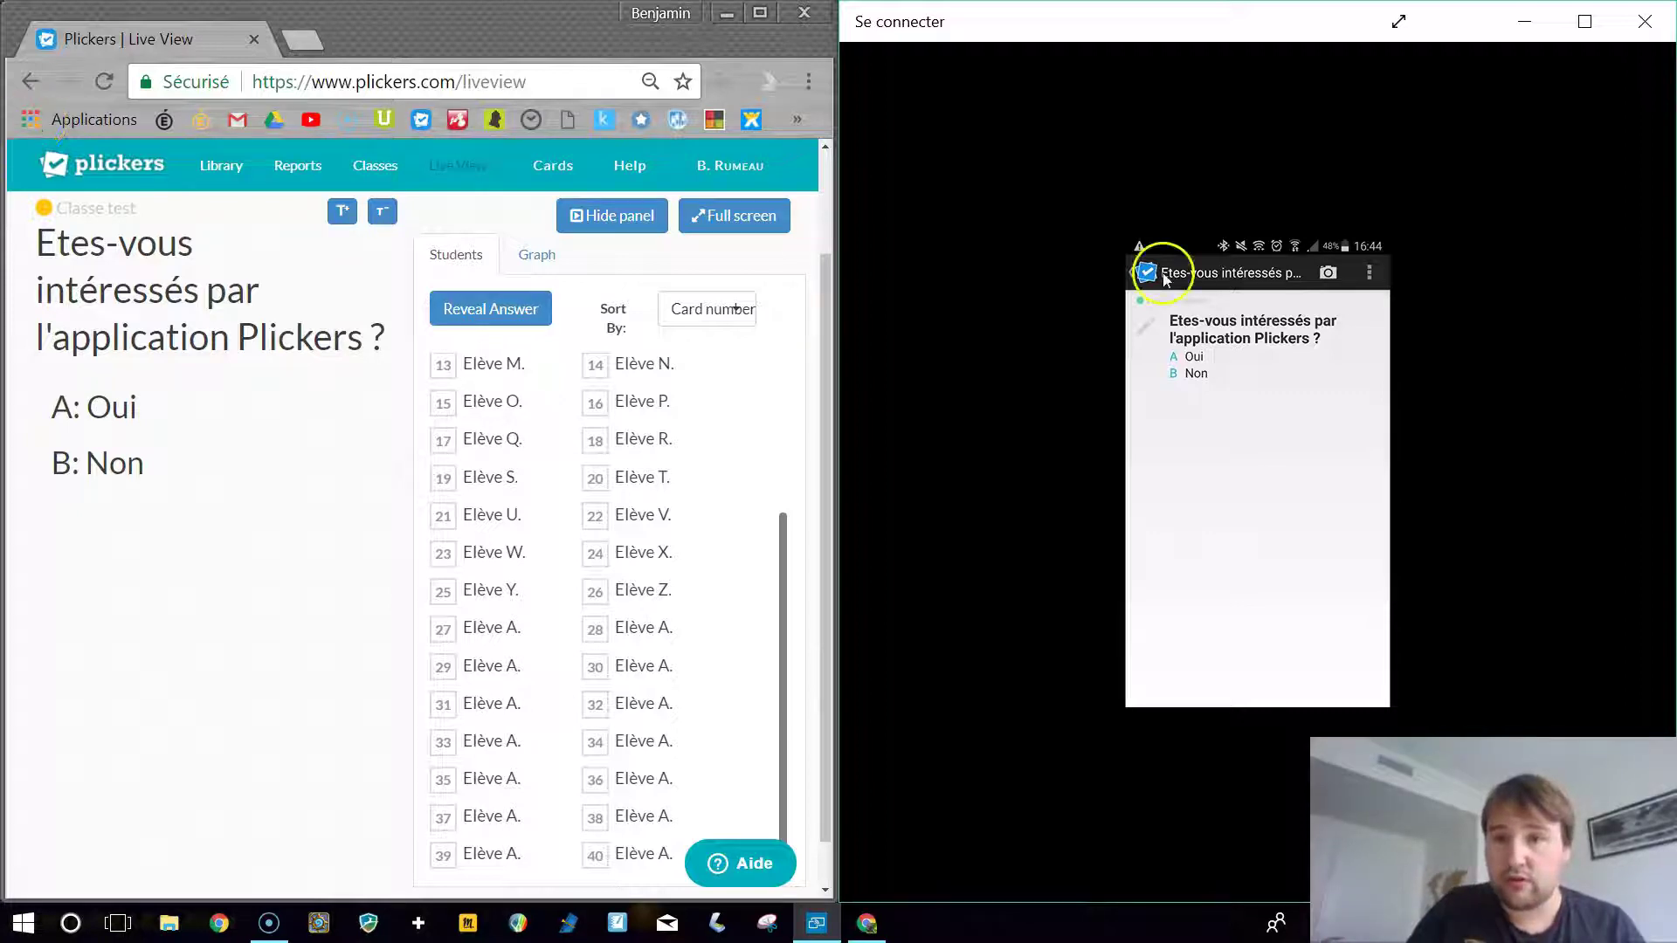
{"action": "left_click", "coordinate": [1326, 275]}
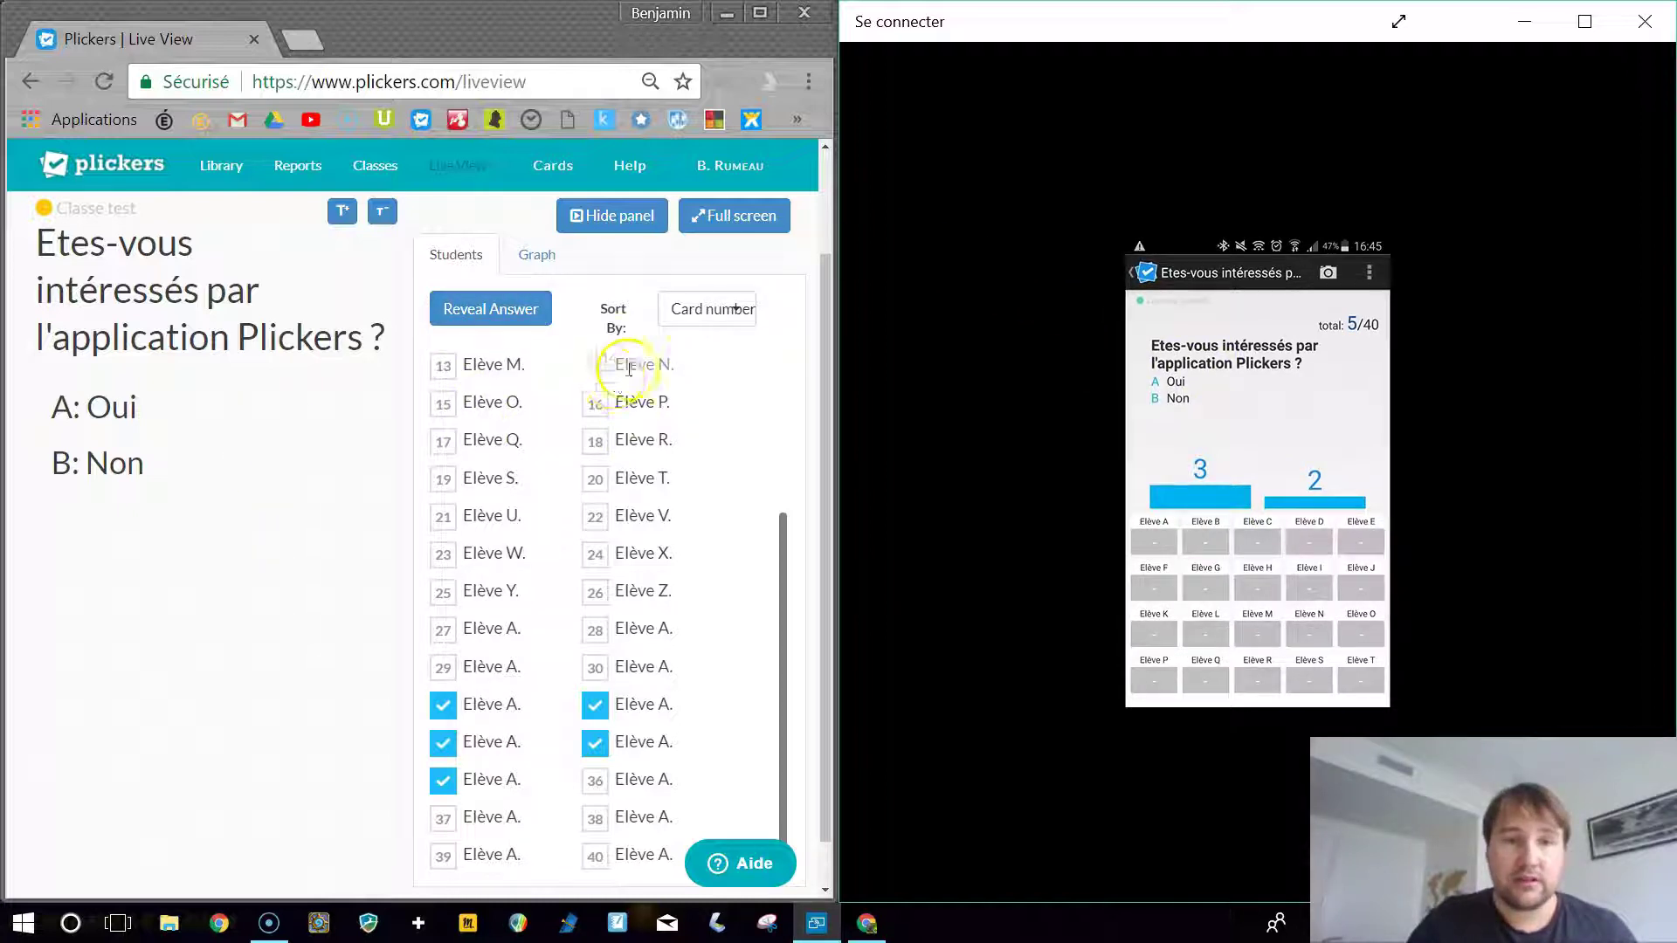
Check which students have answered the Plickers question, and briefly reveal and hide their individual answers
{"action": "scroll", "coordinate": [542, 493], "scroll_direction": "up", "scroll_amount": 5}
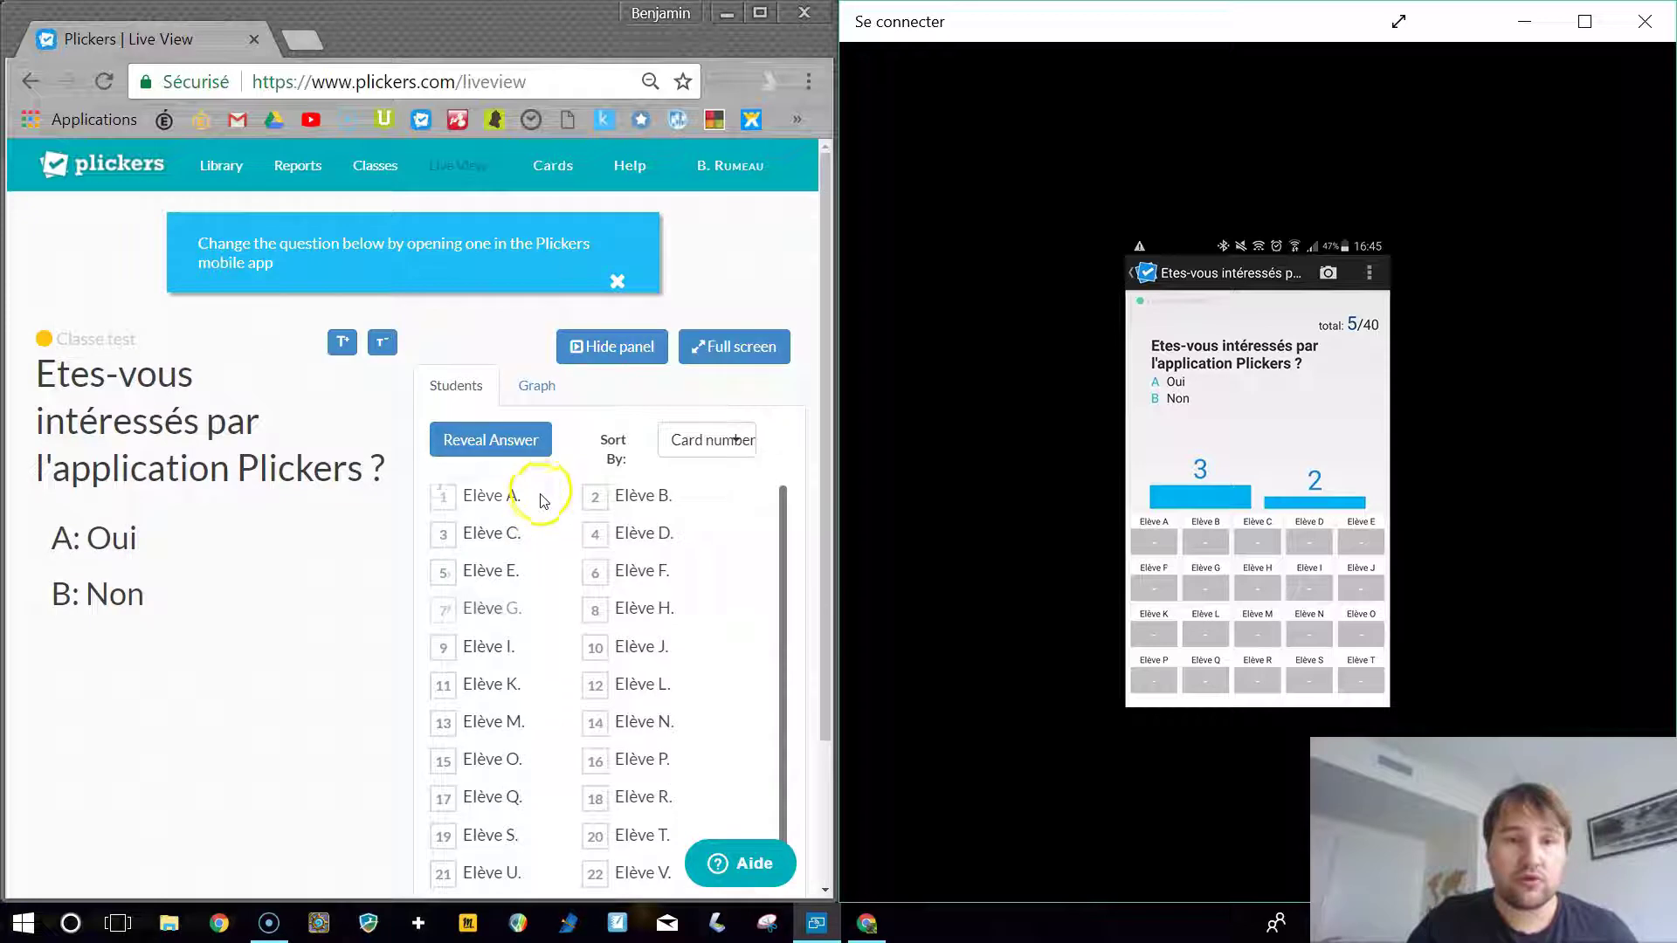
{"action": "scroll", "coordinate": [524, 528], "scroll_direction": "down", "scroll_amount": 2}
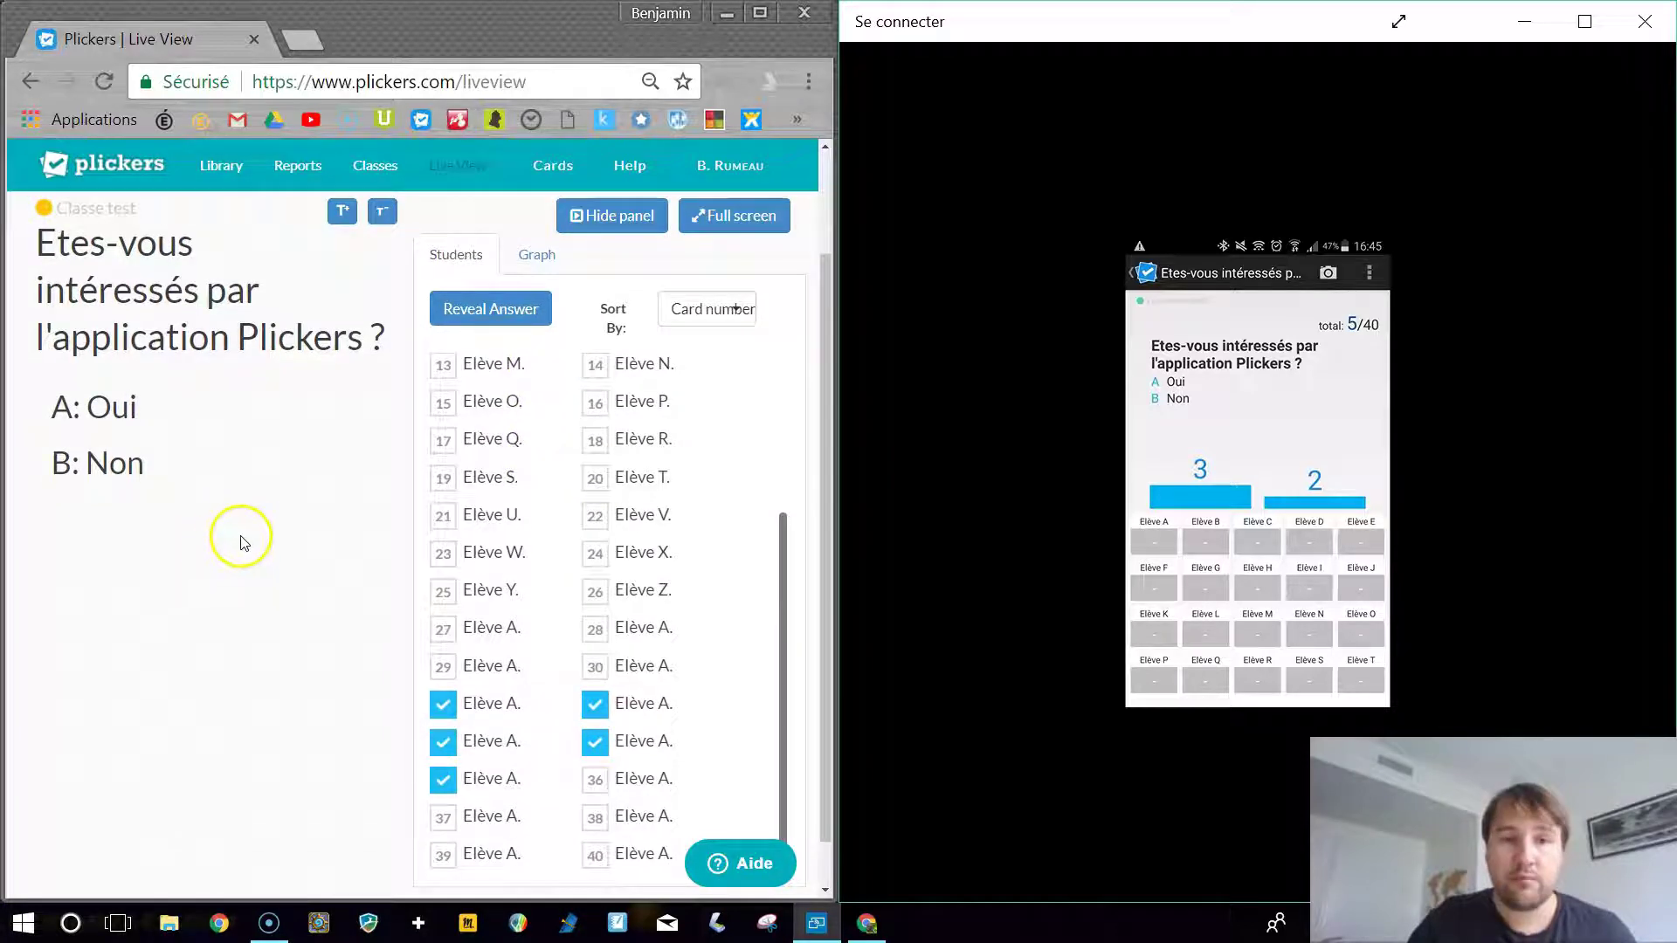
{"action": "left_click", "coordinate": [486, 314]}
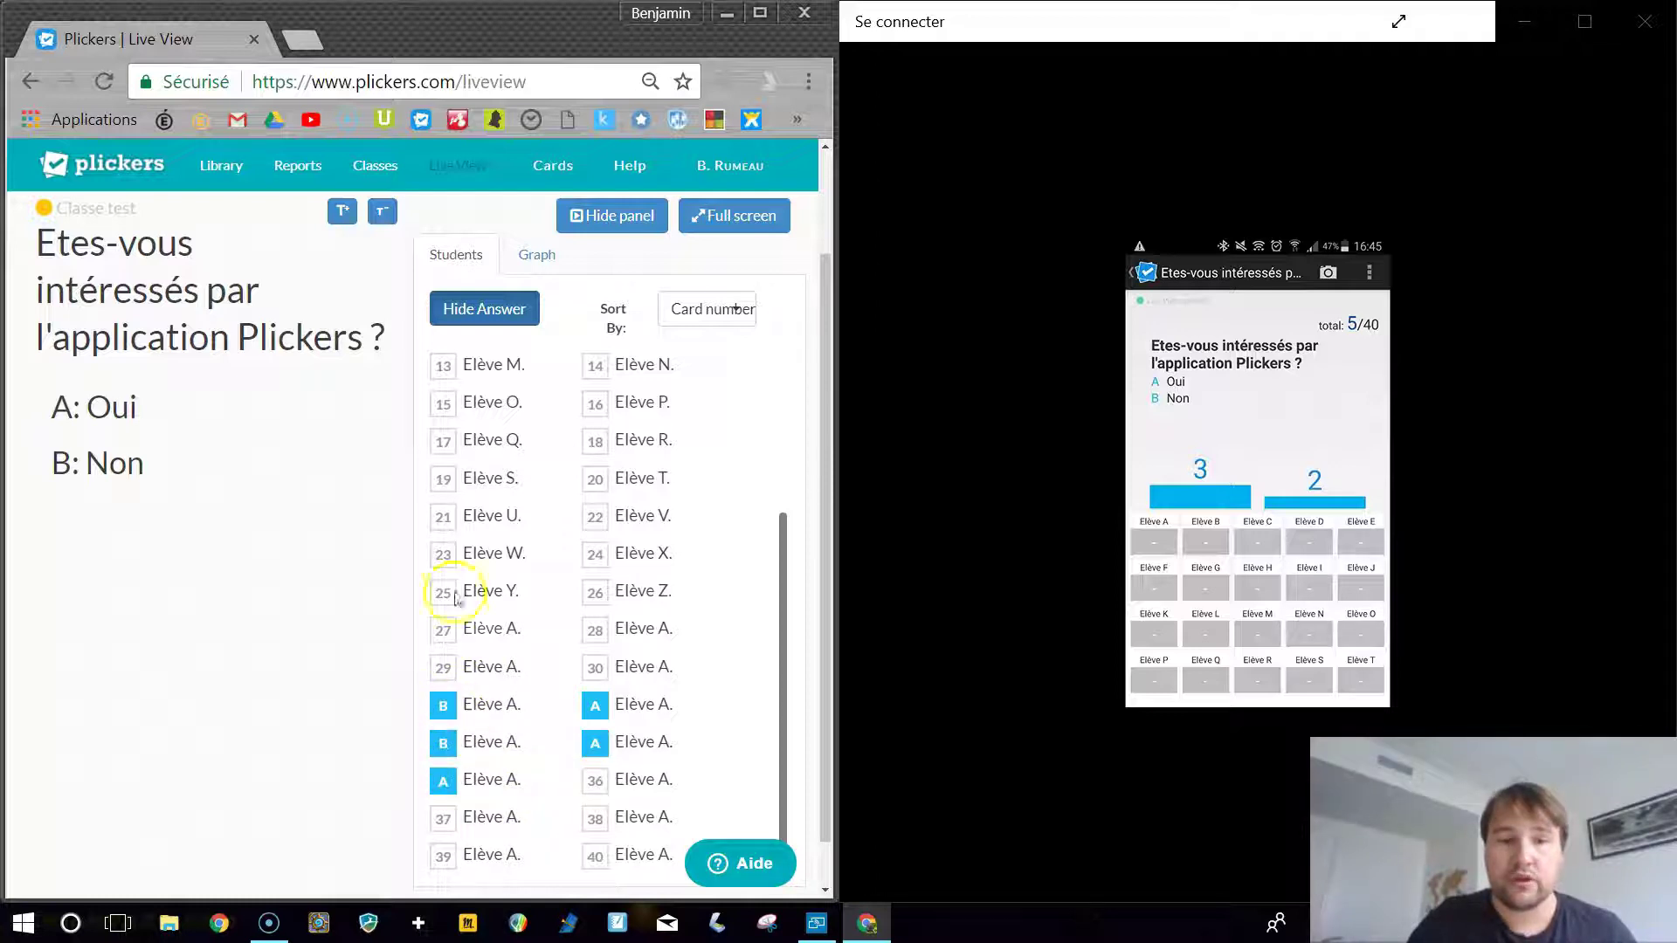
{"action": "left_click", "coordinate": [480, 312]}
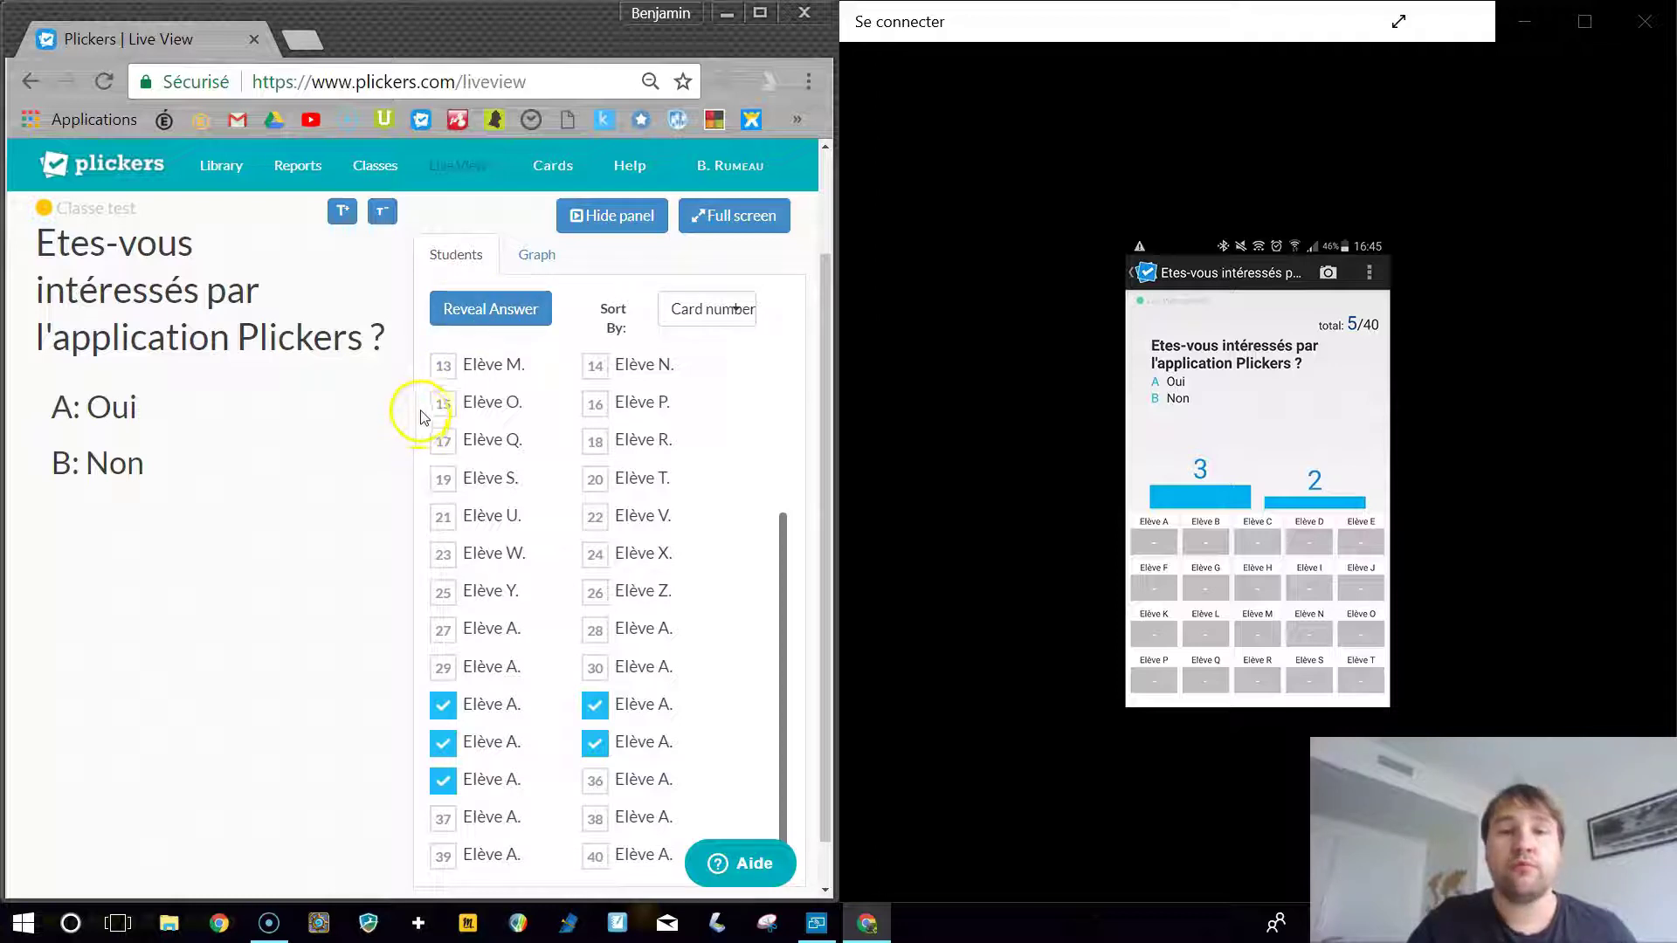
Show the response graph for the Plickers question and reduce the font size of the displayed question
{"action": "left_click", "coordinate": [529, 256]}
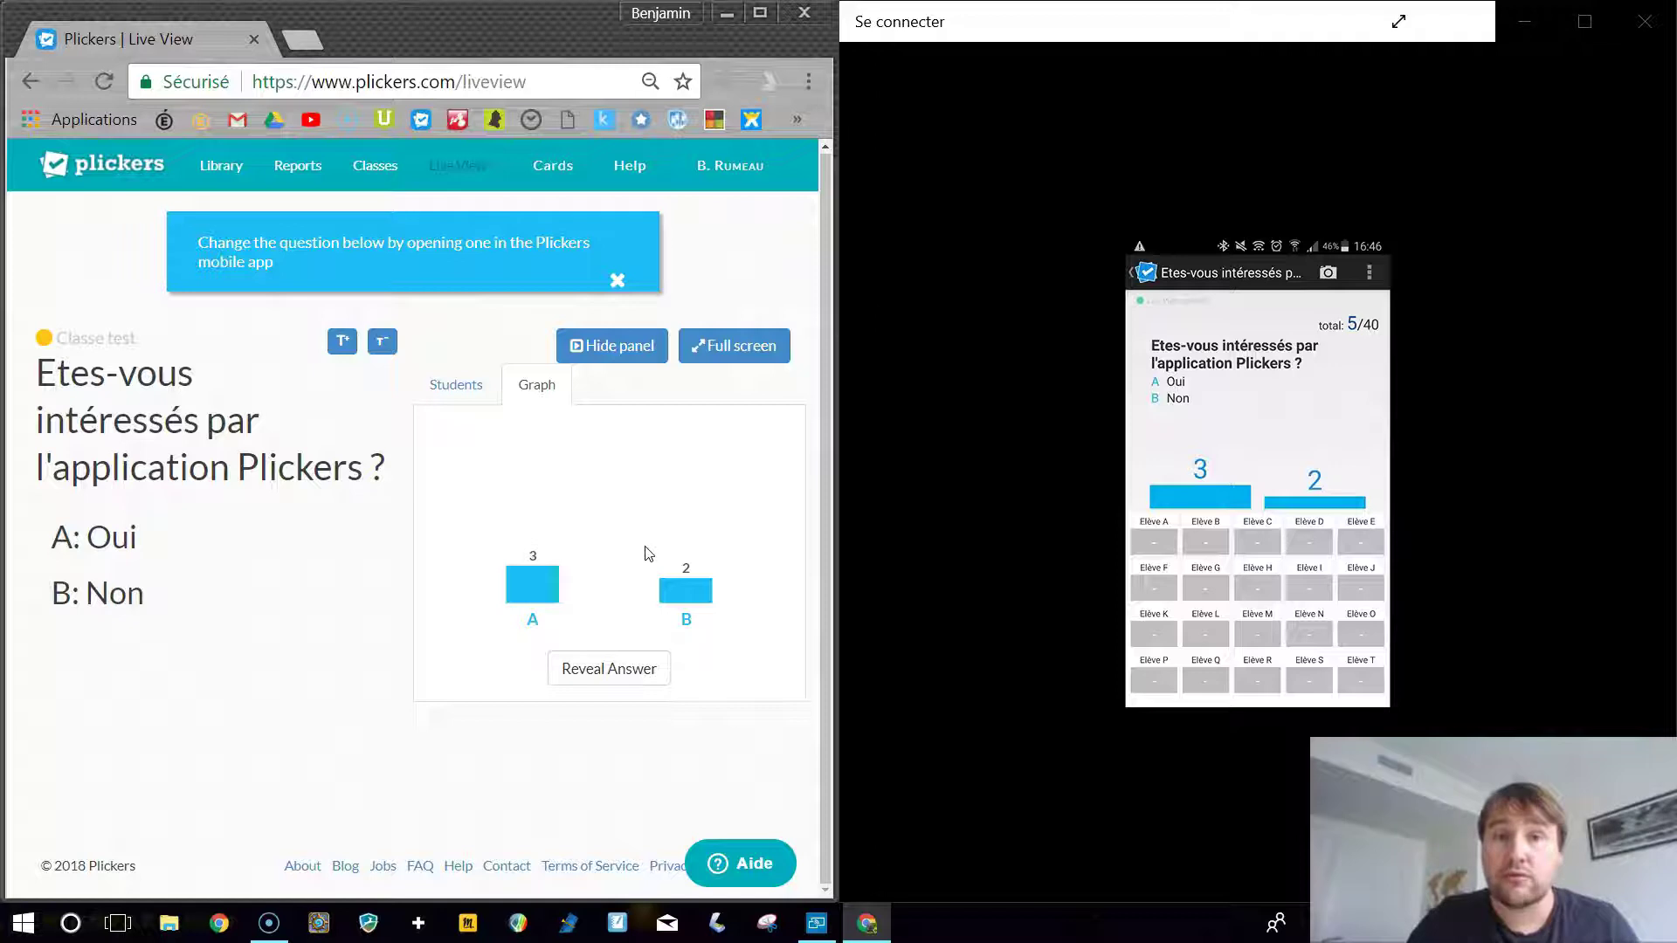
{"action": "left_click", "coordinate": [221, 766]}
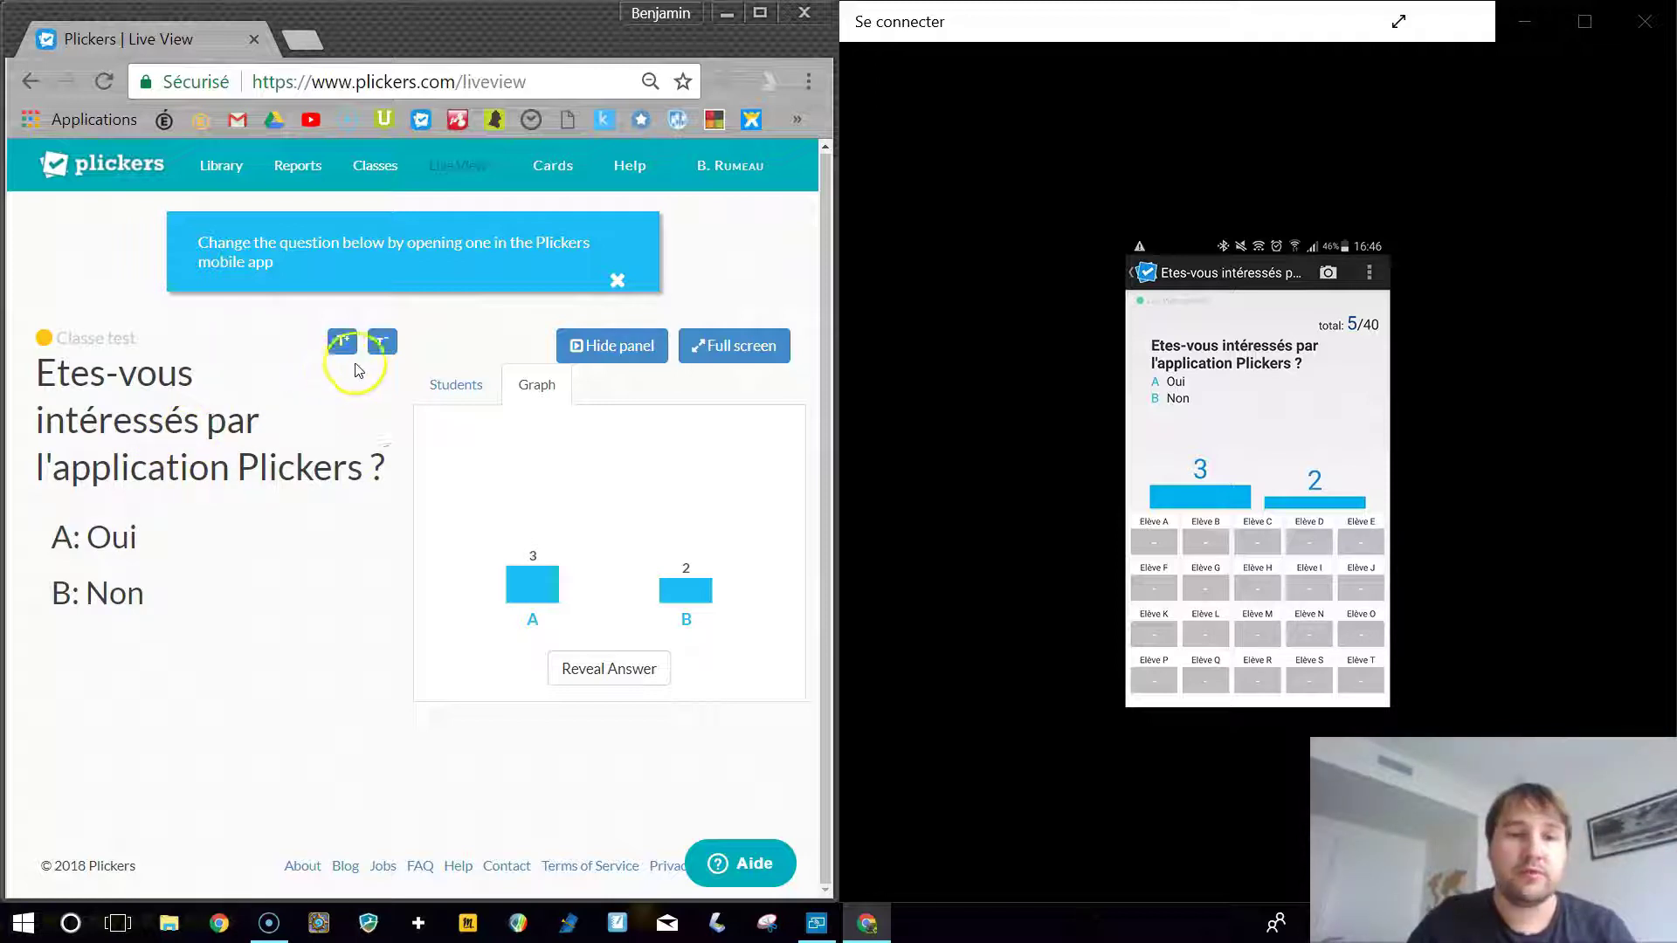
{"action": "left_click", "coordinate": [382, 344]}
{"action": "left_click", "coordinate": [382, 344]}
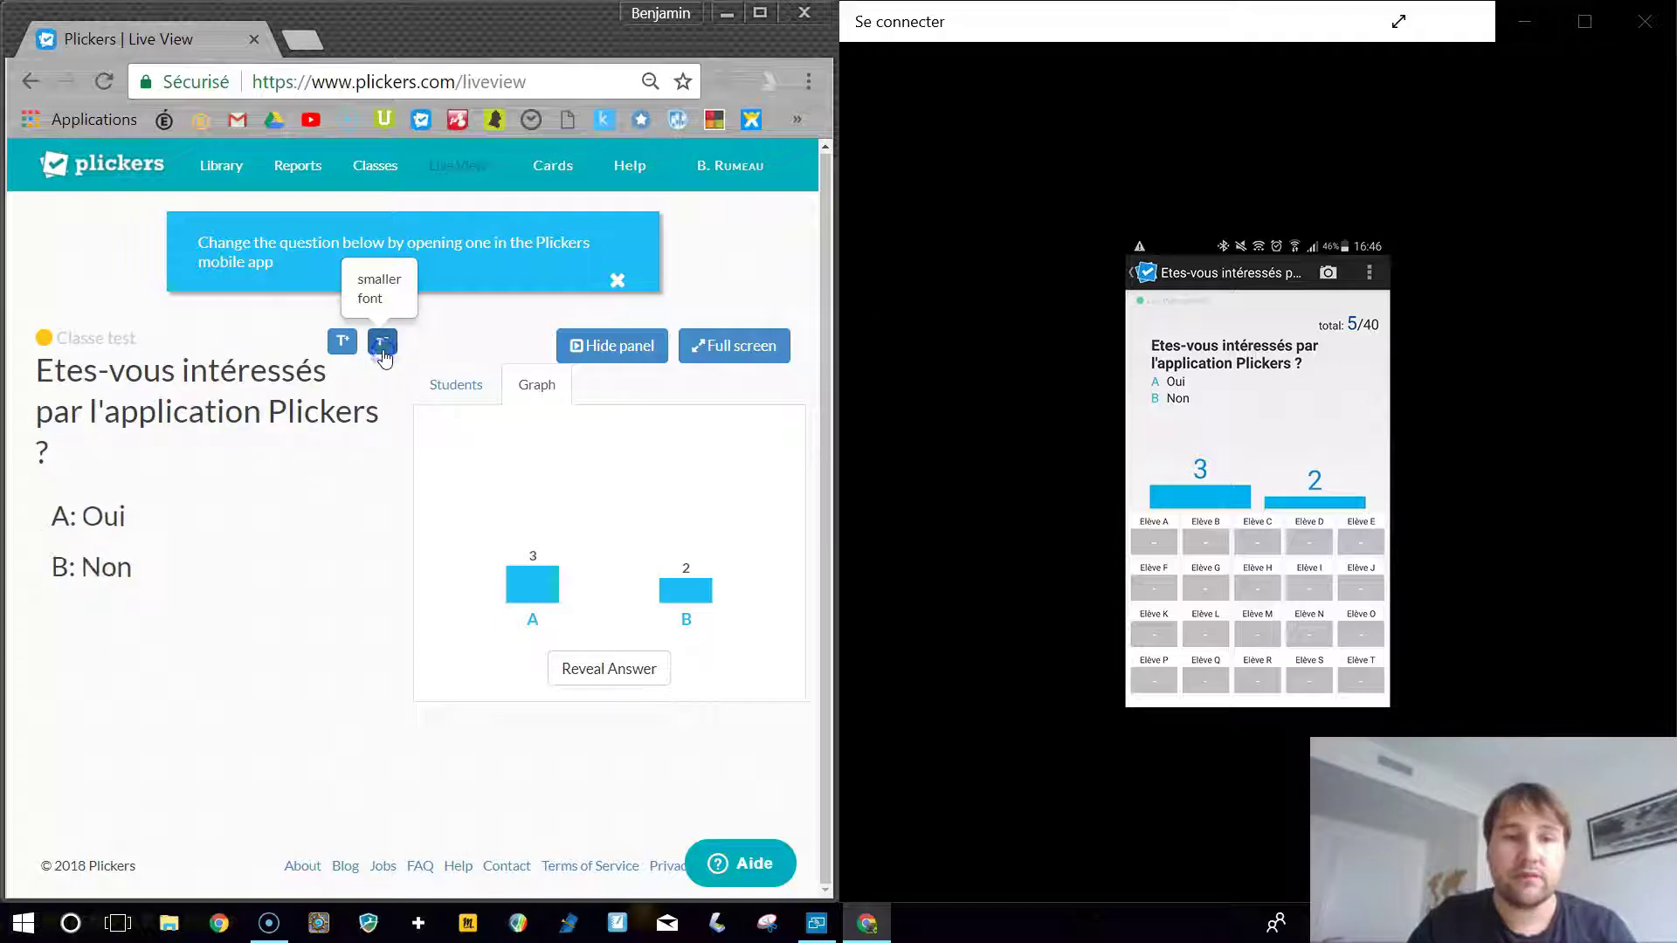
{"action": "left_click", "coordinate": [383, 344]}
{"action": "left_click", "coordinate": [336, 345]}
{"action": "left_click", "coordinate": [345, 343]}
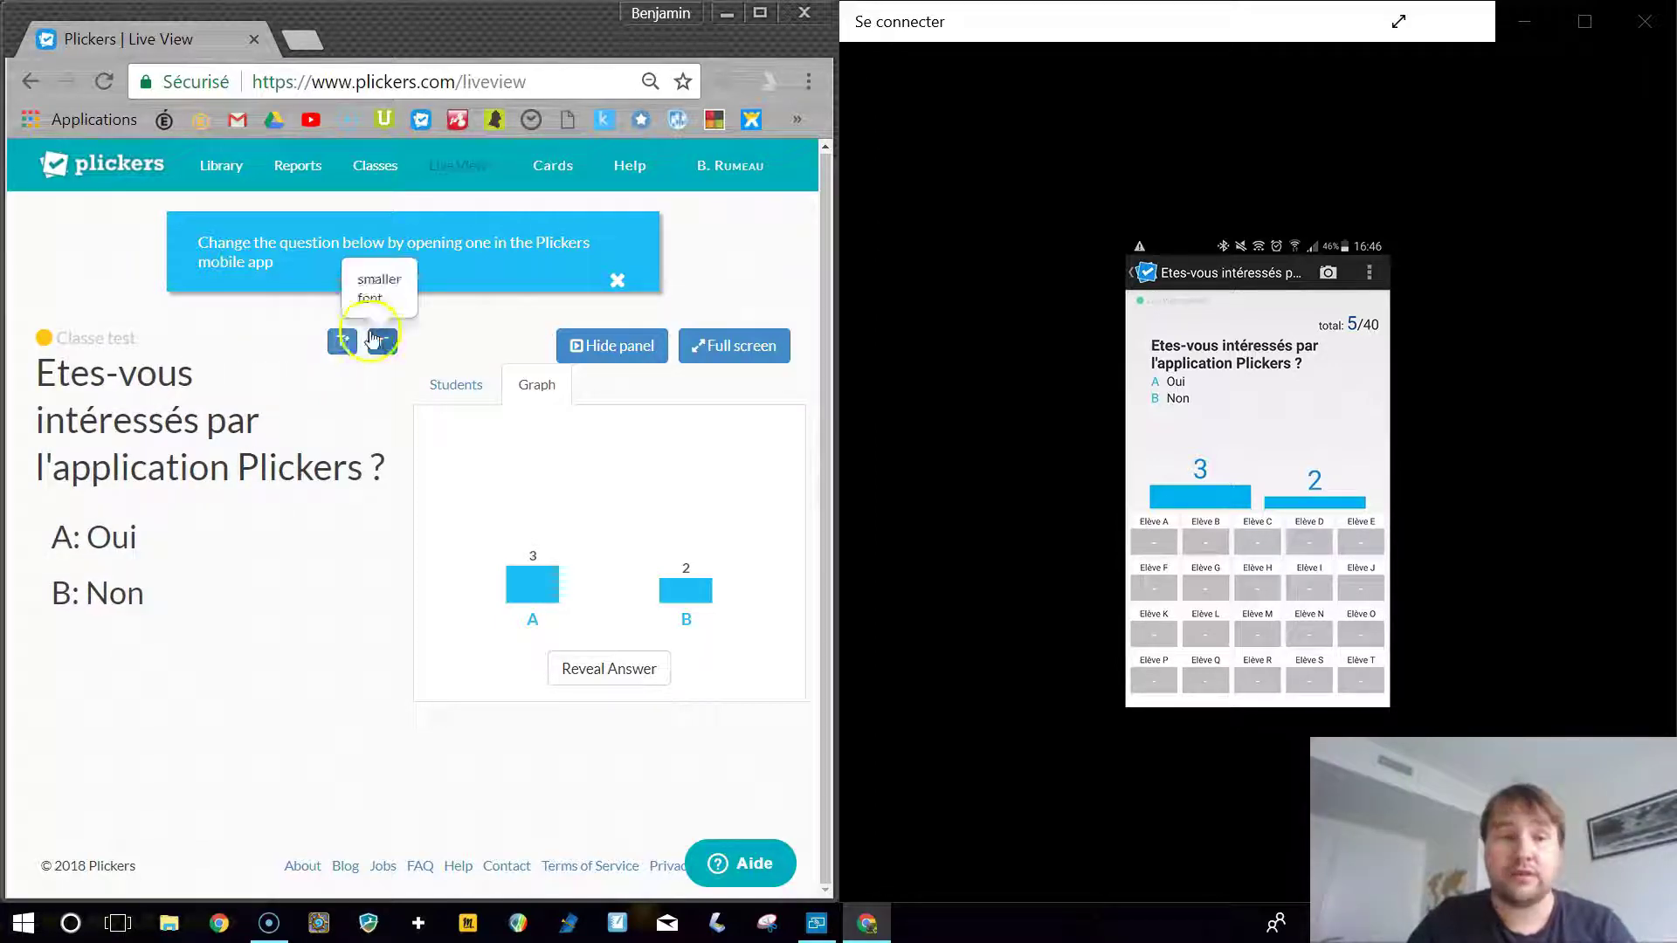
{"action": "left_click", "coordinate": [371, 342]}
{"action": "left_click", "coordinate": [368, 341]}
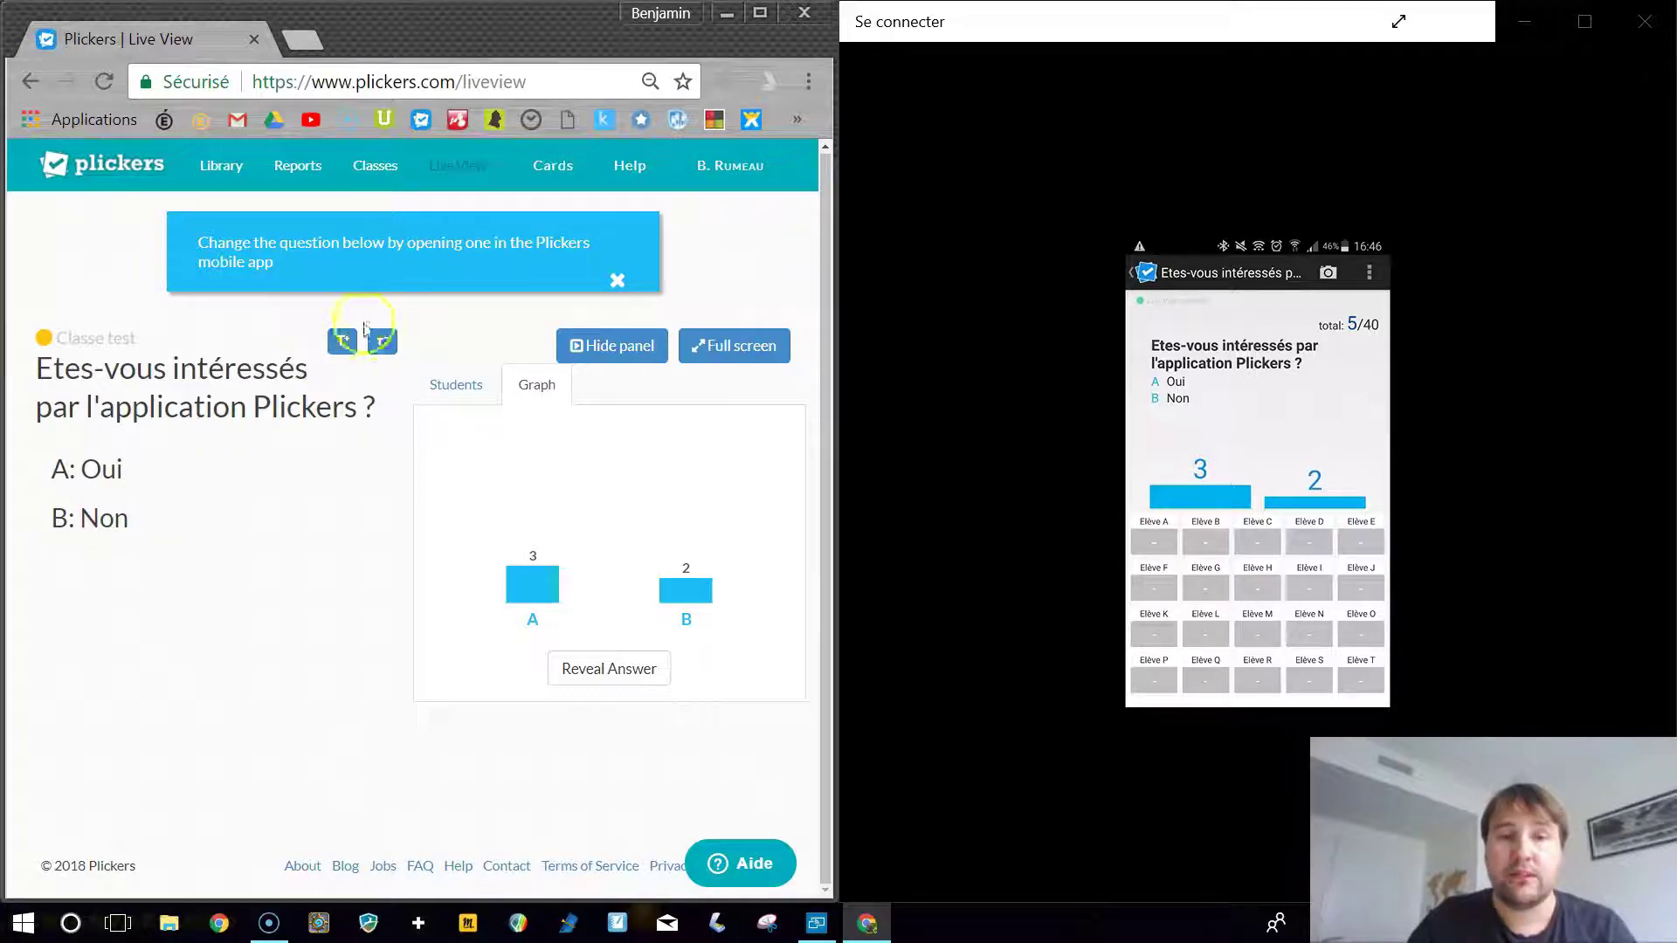
Hide the results panel in Live View and show it again
{"action": "left_click", "coordinate": [598, 352]}
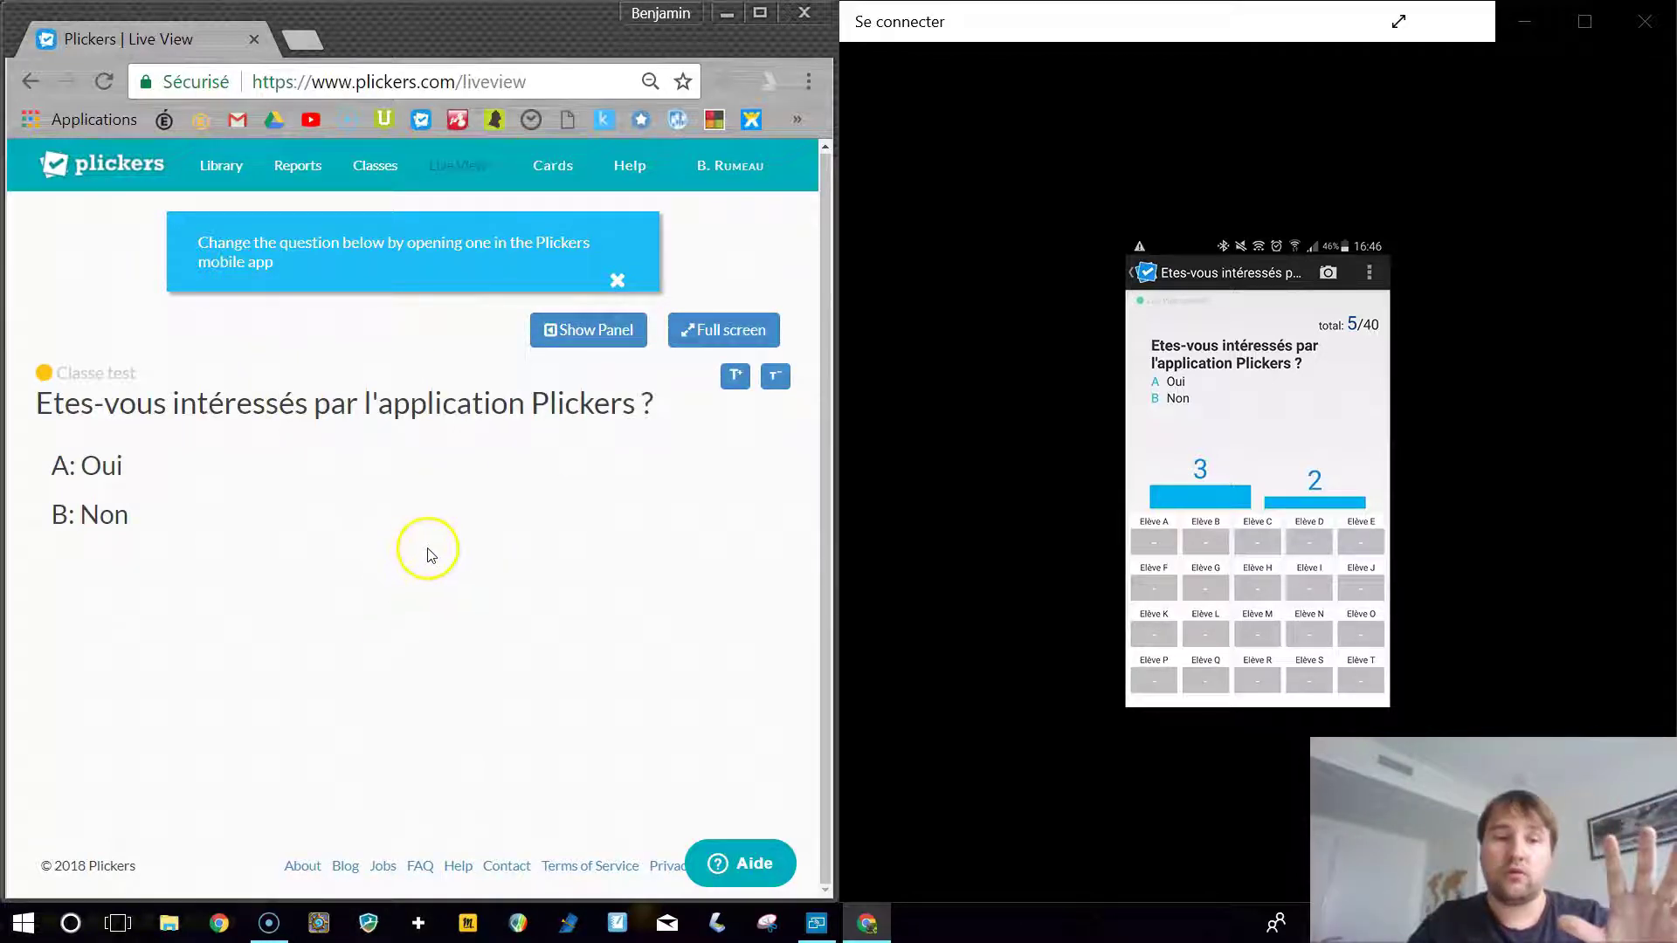
{"action": "left_click", "coordinate": [46, 873]}
{"action": "left_click", "coordinate": [603, 334]}
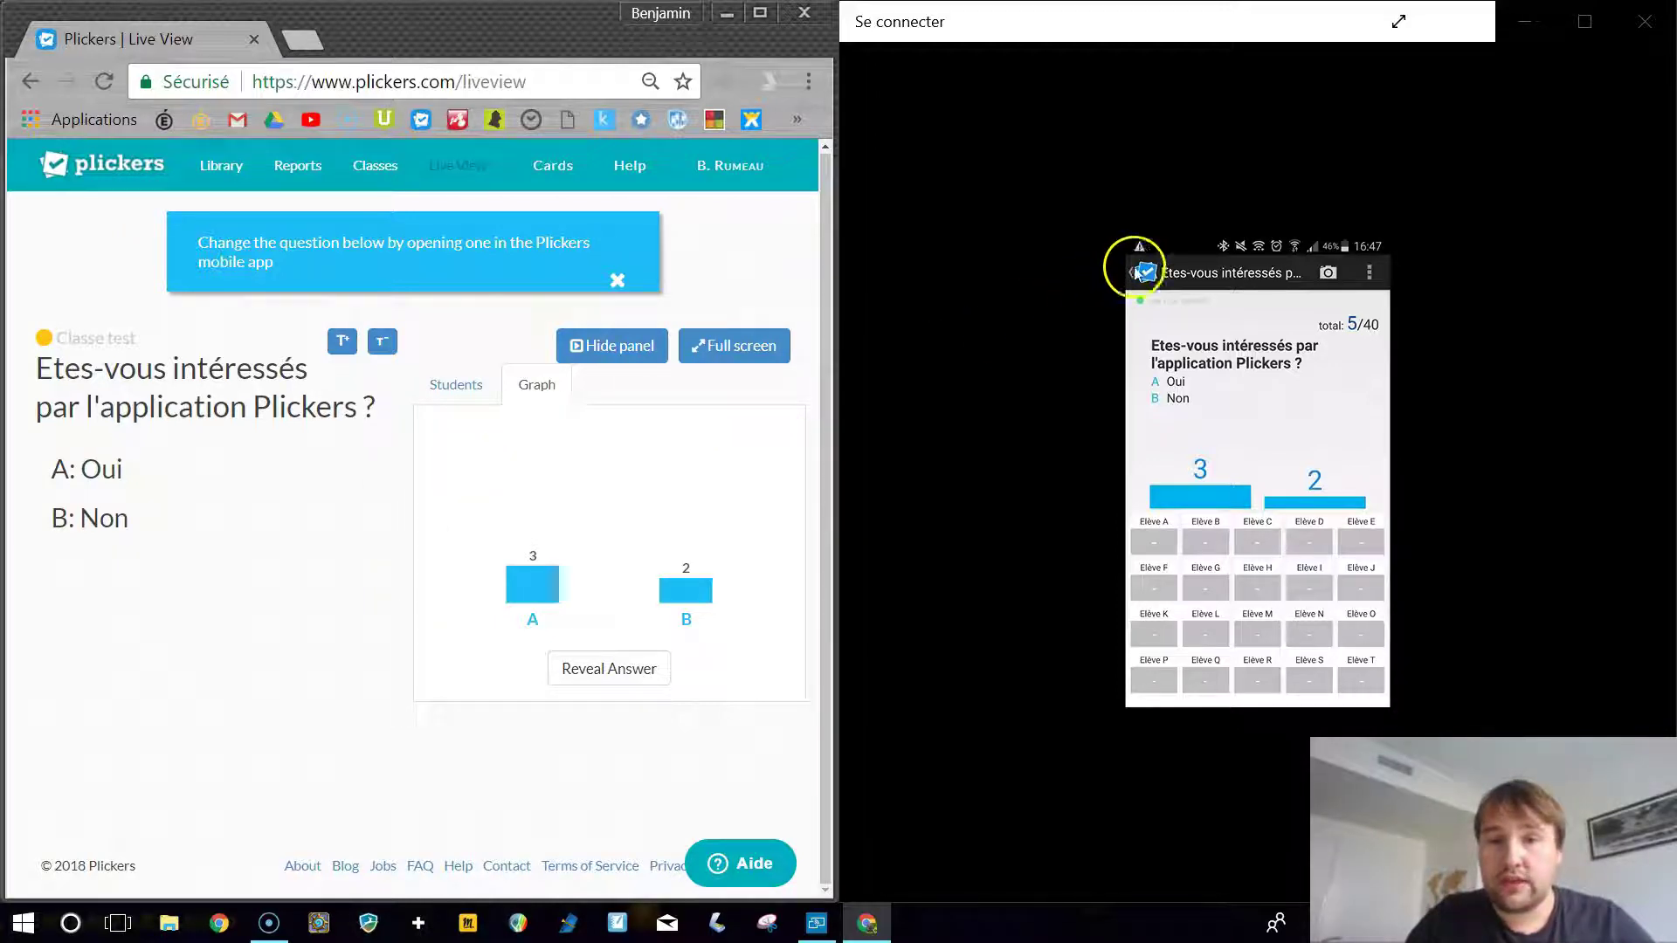
Open the "2 + 2 = ?" question from the Classe test queue on the mirrored phone and start scanning cards
{"action": "left_click", "coordinate": [1137, 278]}
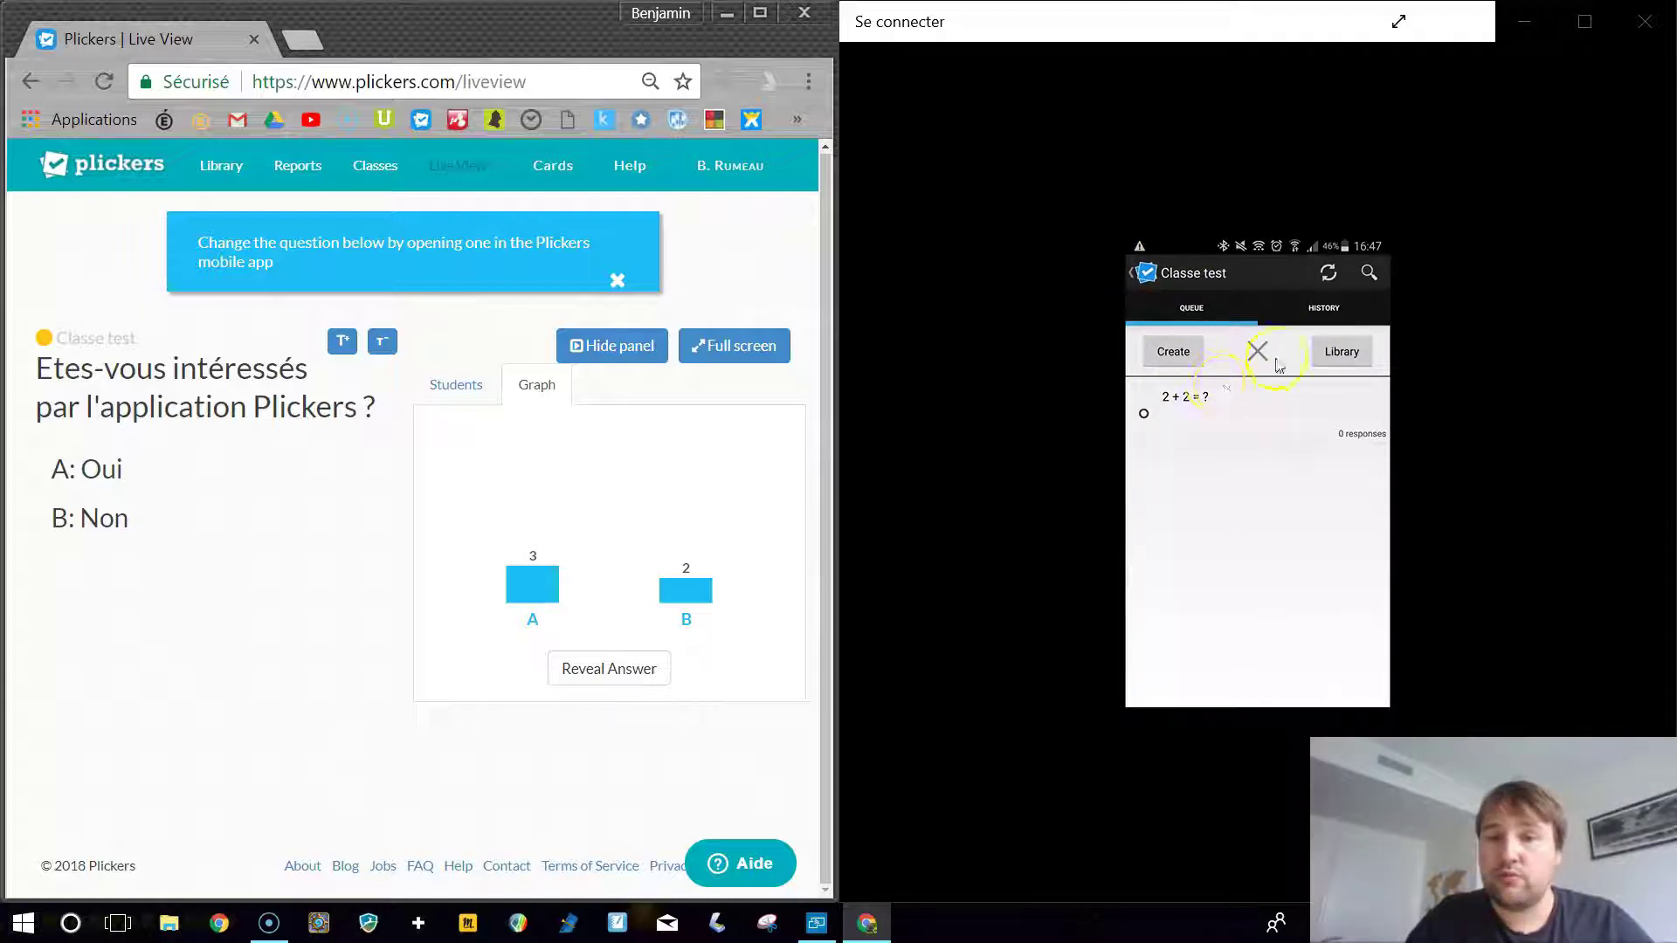
{"action": "left_click", "coordinate": [1285, 421]}
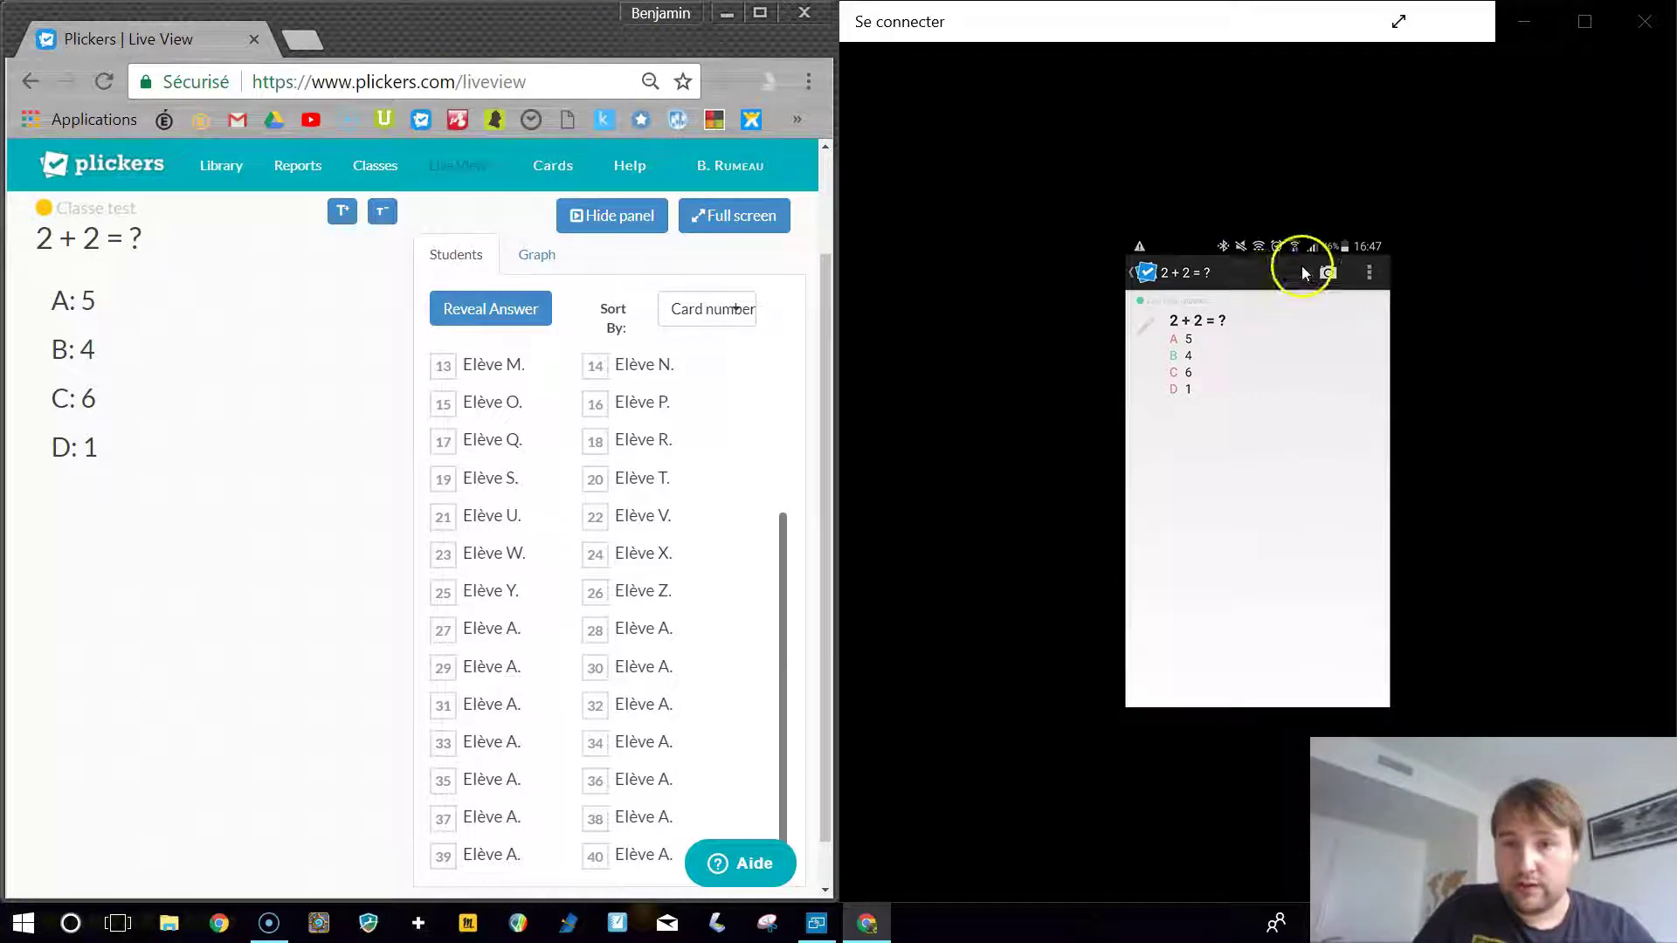
{"action": "left_click", "coordinate": [1332, 276]}
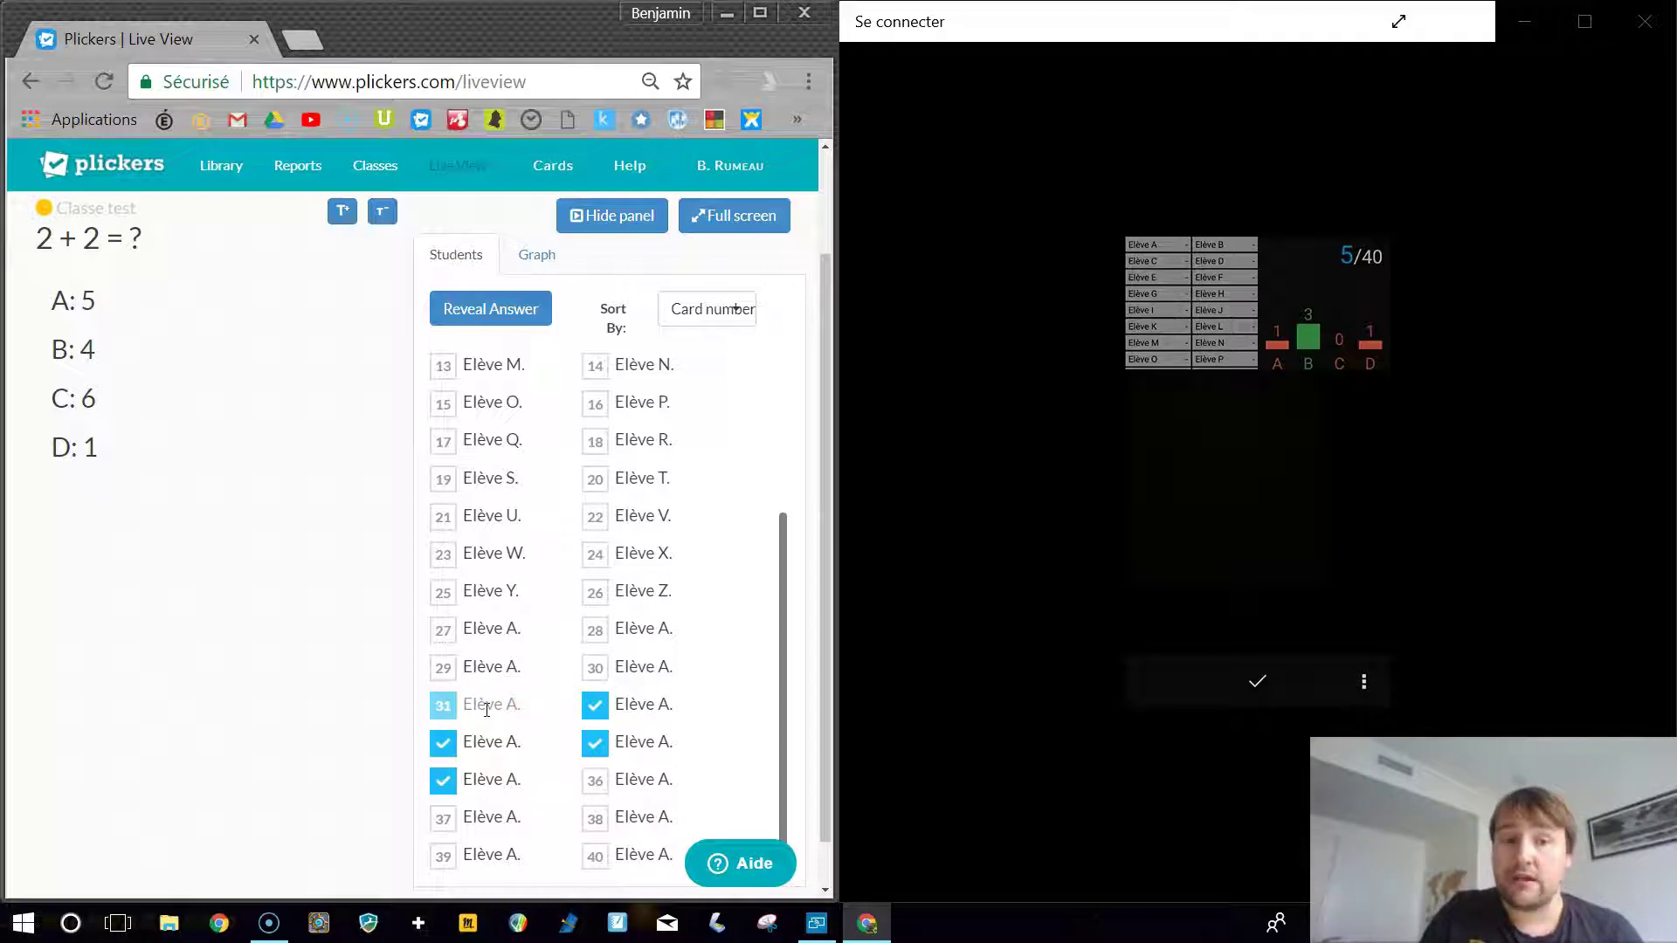
View the response graph for "2 + 2 = ?" and return to the student list
{"action": "left_click", "coordinate": [448, 741]}
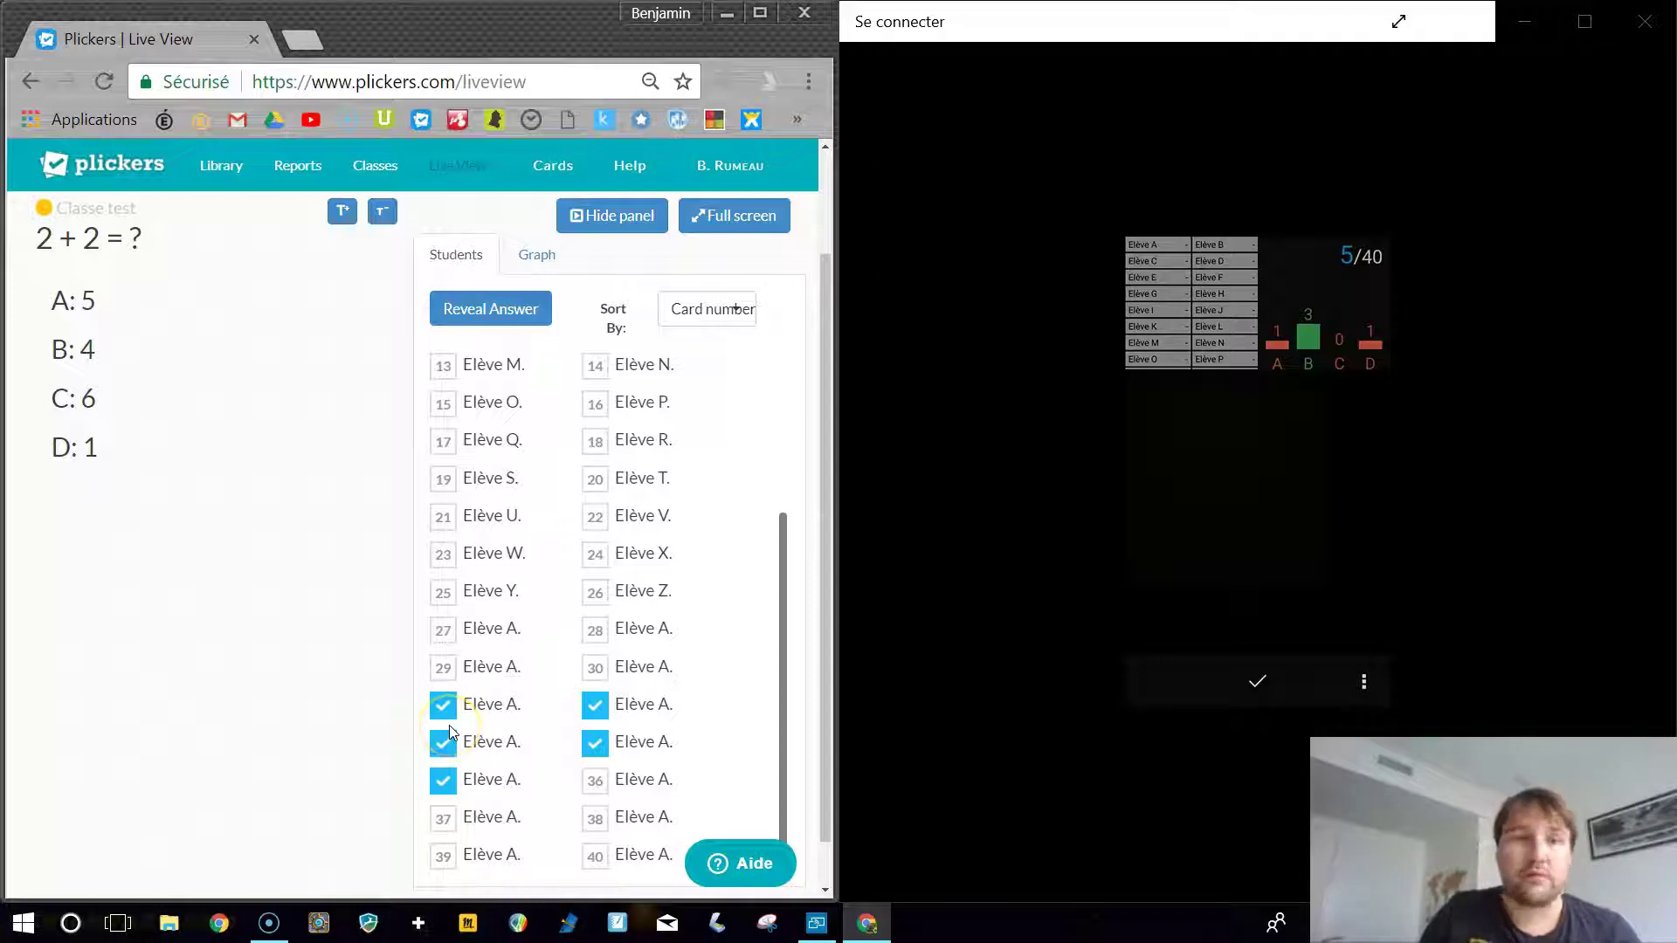
{"action": "left_click", "coordinate": [533, 258]}
{"action": "left_click", "coordinate": [750, 586]}
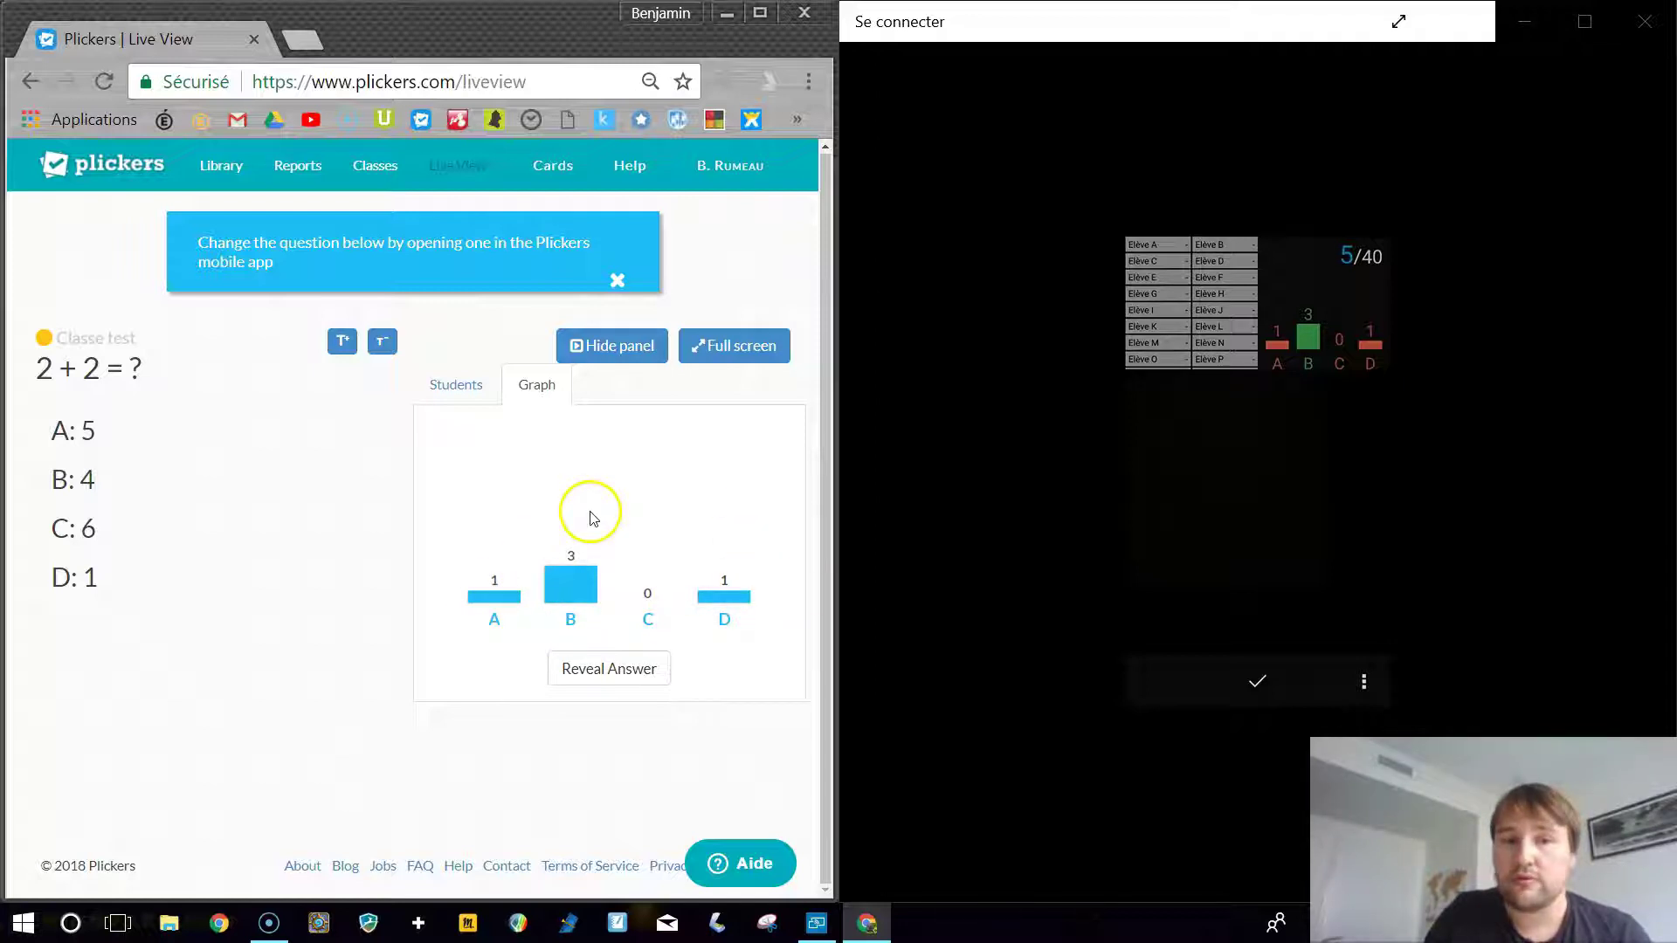
{"action": "left_click", "coordinate": [469, 386]}
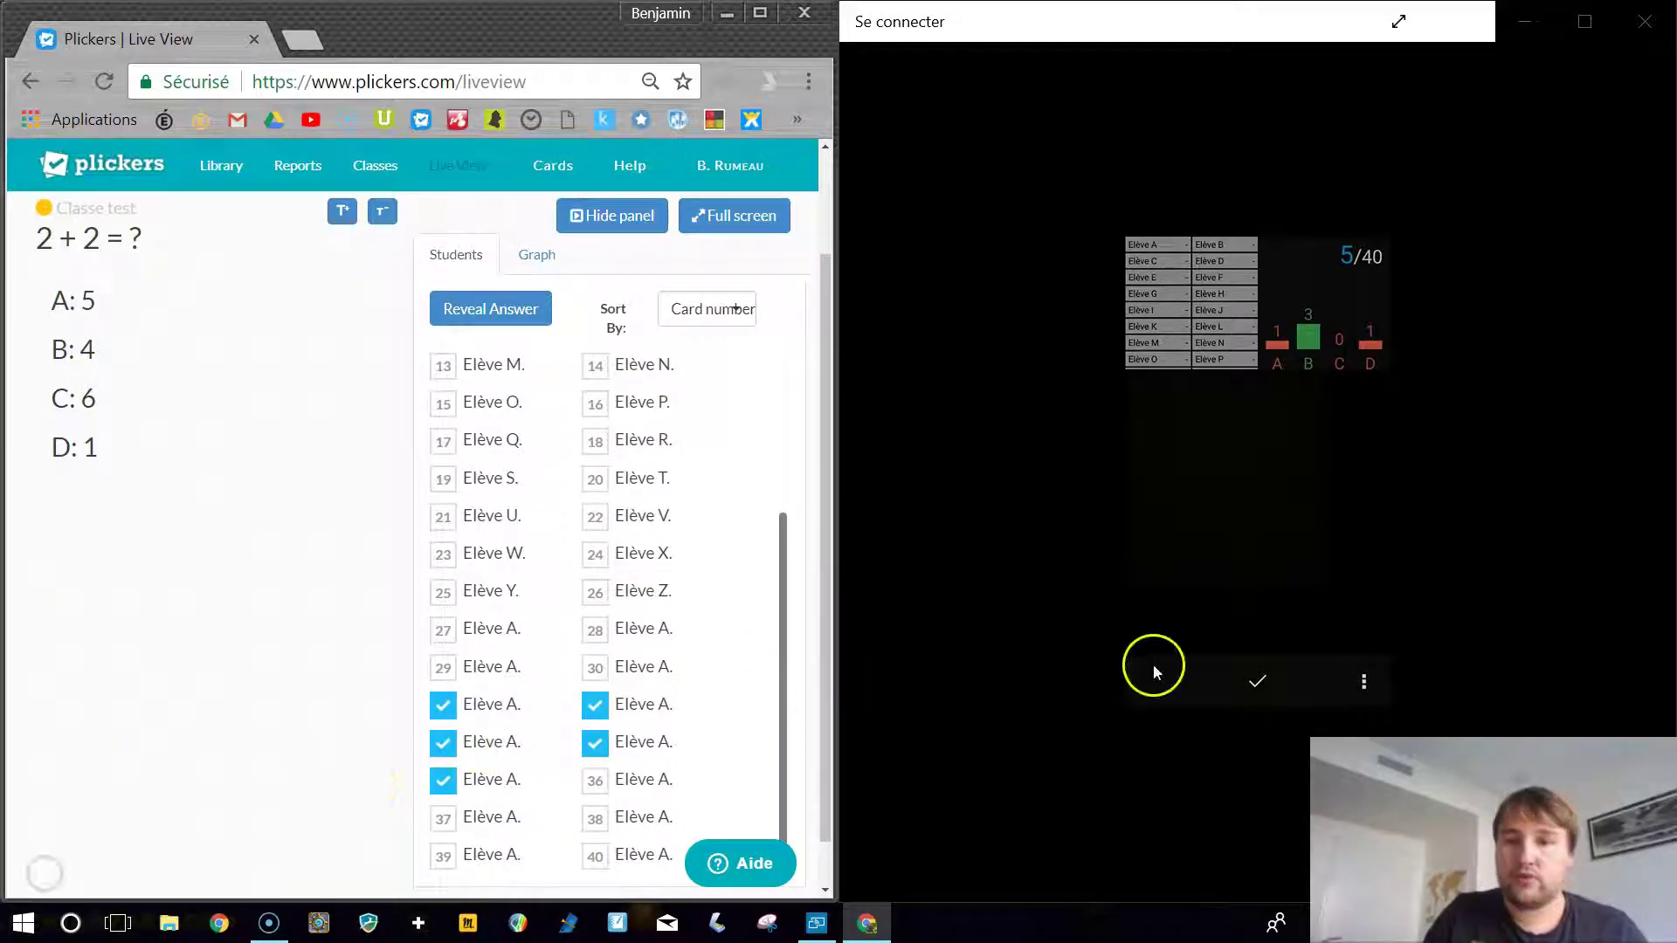
End the card scan on the phone and close its mirror window, giving Live View the whole screen
{"action": "left_click", "coordinate": [1251, 680]}
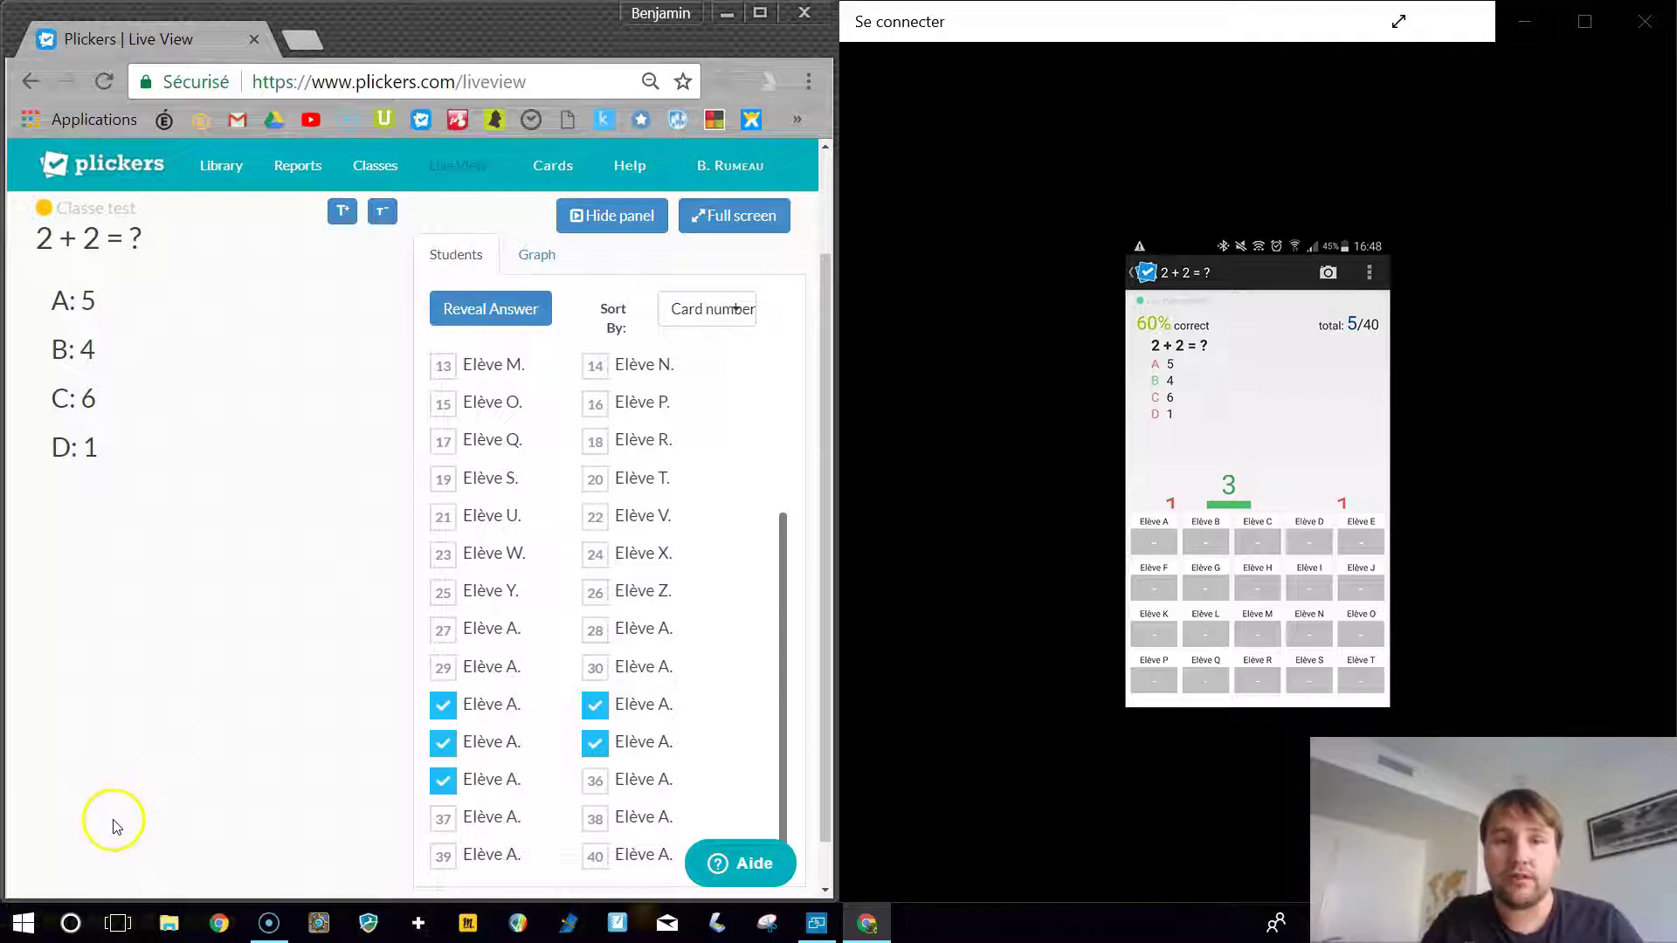
{"action": "left_click", "coordinate": [1645, 21]}
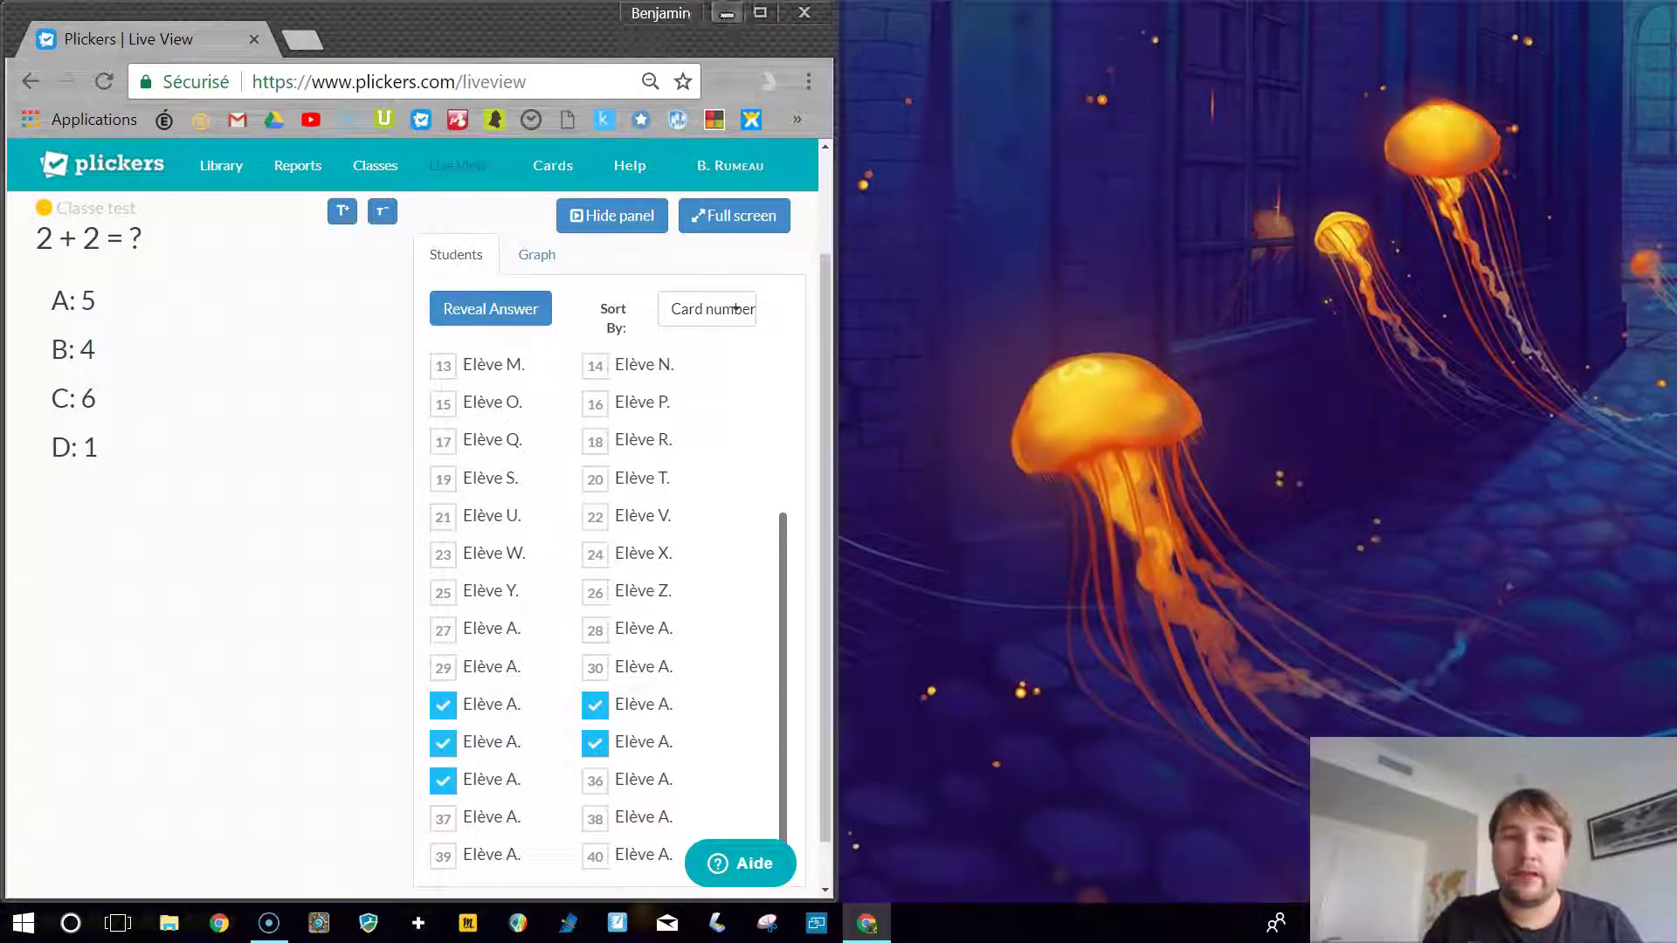
{"action": "left_click", "coordinate": [760, 13]}
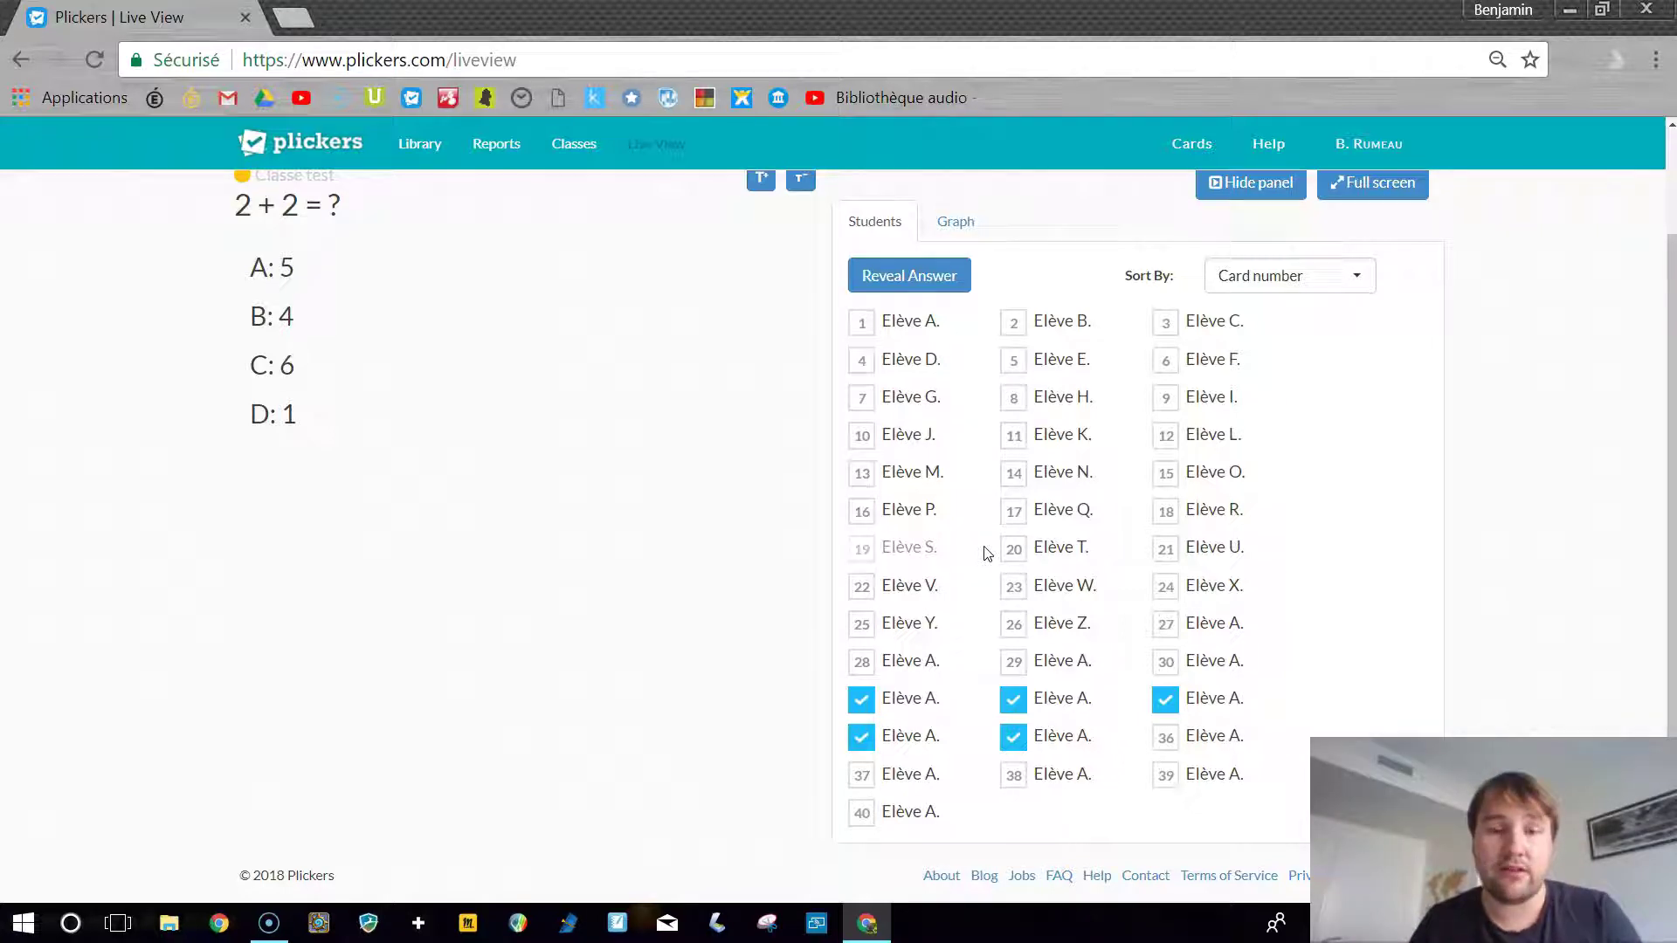
{"action": "scroll", "coordinate": [988, 553], "scroll_direction": "up", "scroll_amount": 2}
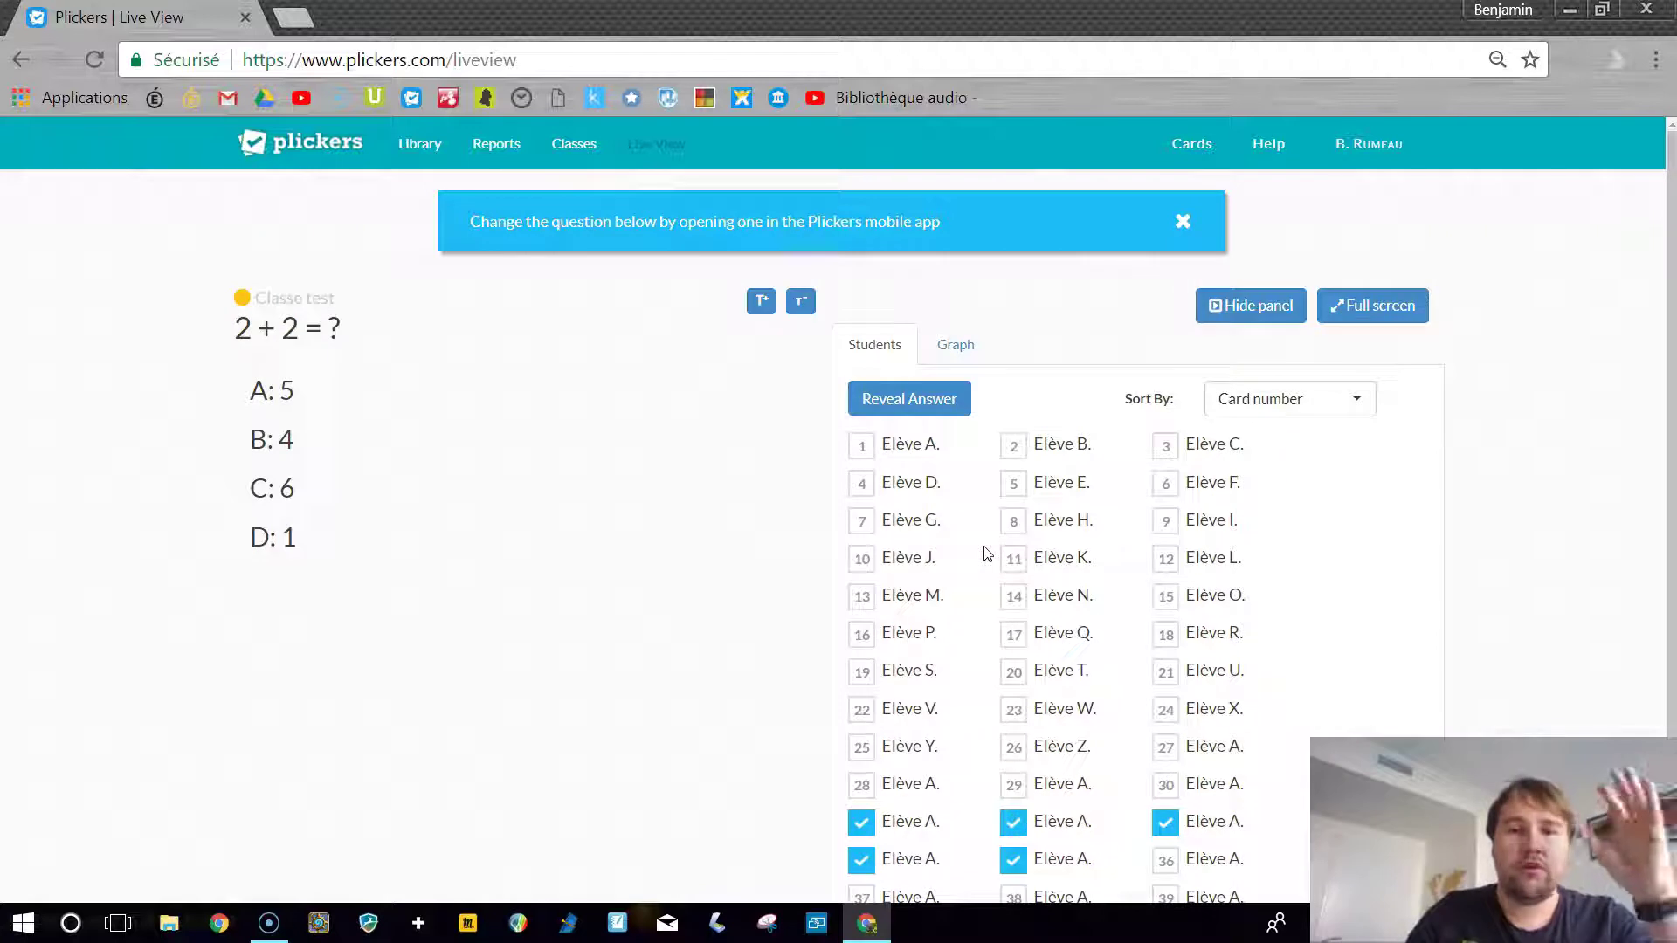